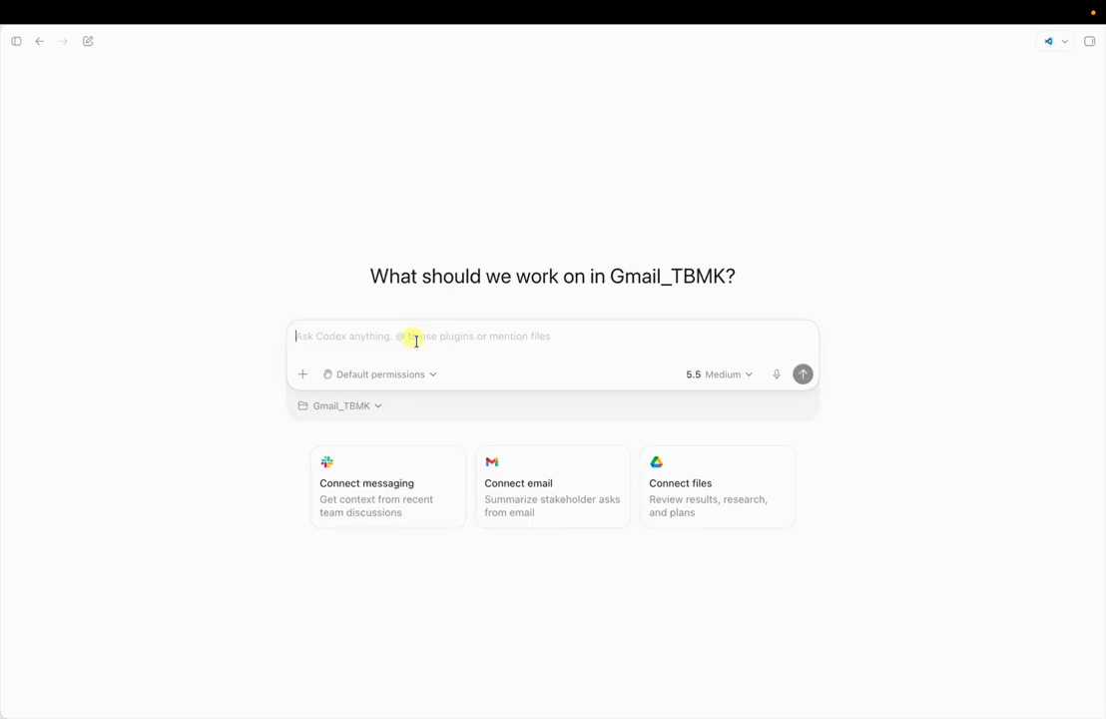
# Ask Codex in the Gmail_TBMK project to "Create a weekly studey plan to learn codex in 4 weeks 8 sessions"
pyautogui.write('Create a wee')
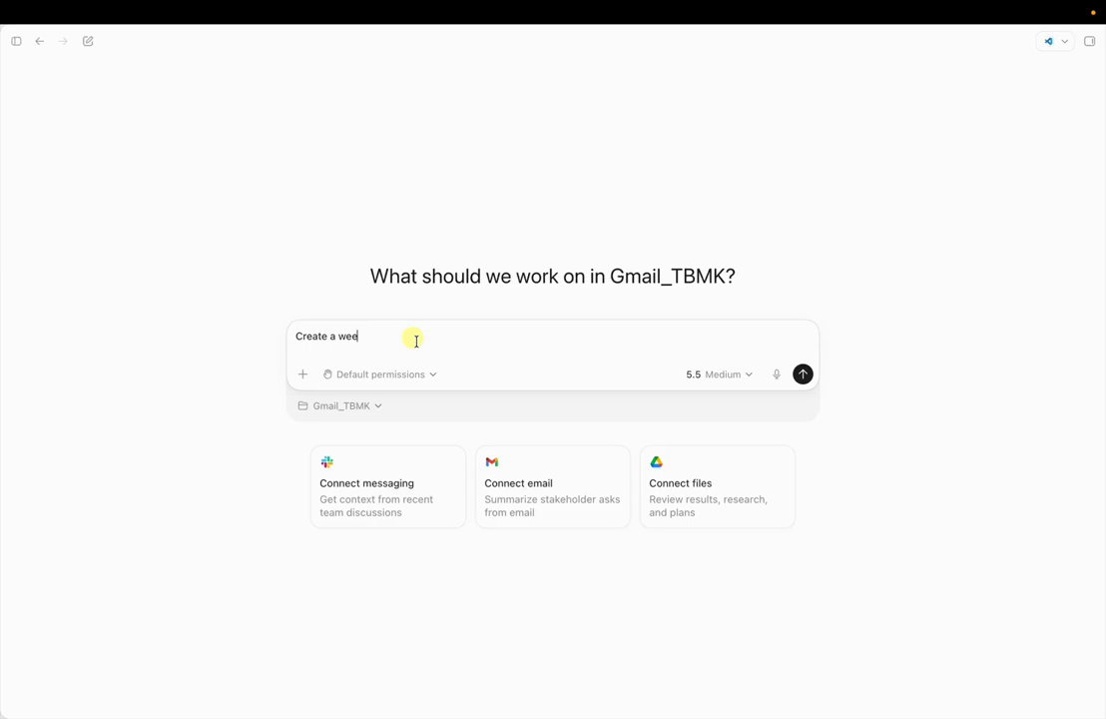
pyautogui.write('hkly studey plan to learn code')
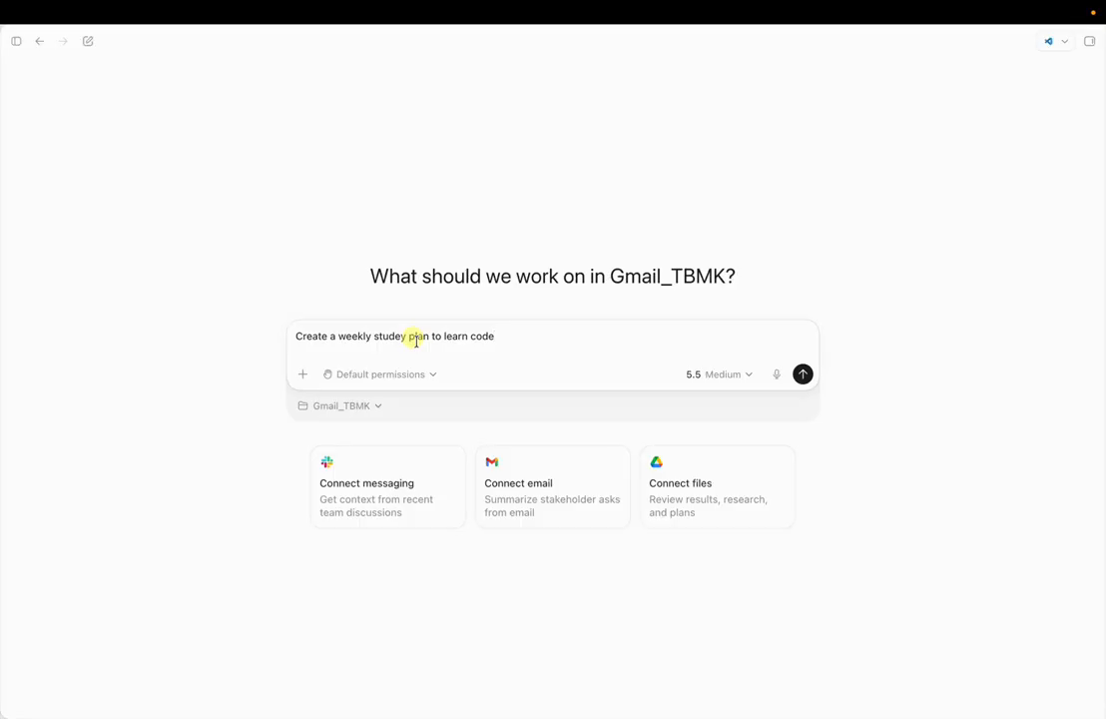
pyautogui.write('x in ')
pyautogui.write('4 weeks')
pyautogui.write(' 8 sessiosn')
pyautogui.write('ns')
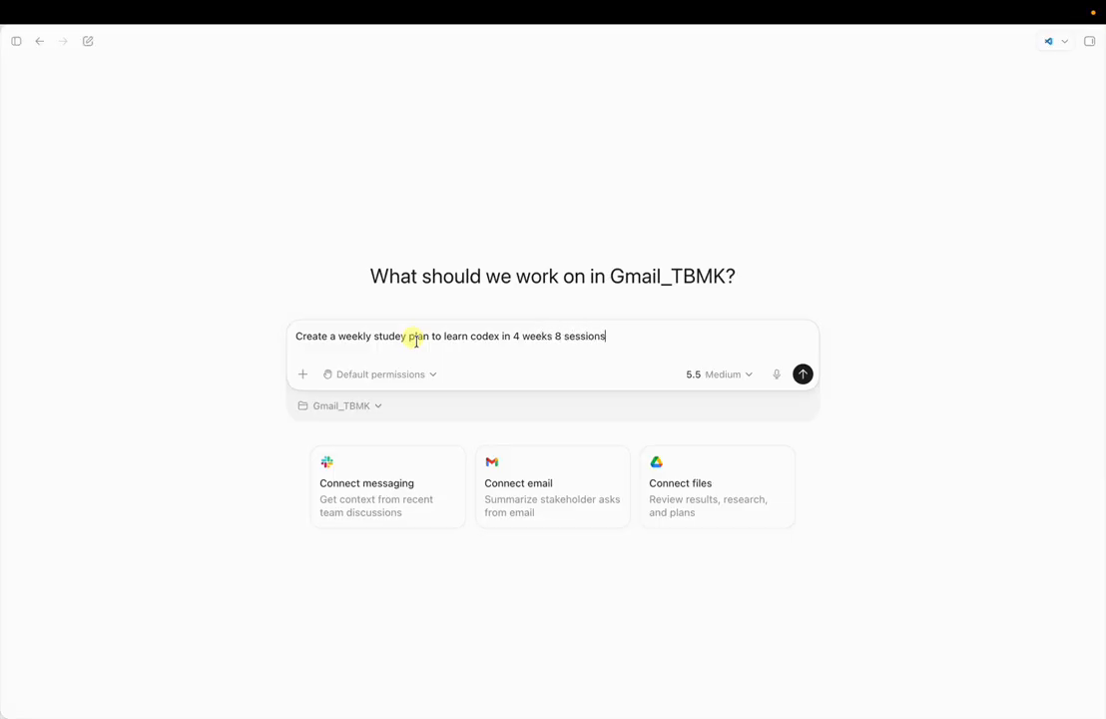
pyautogui.click(804, 374)
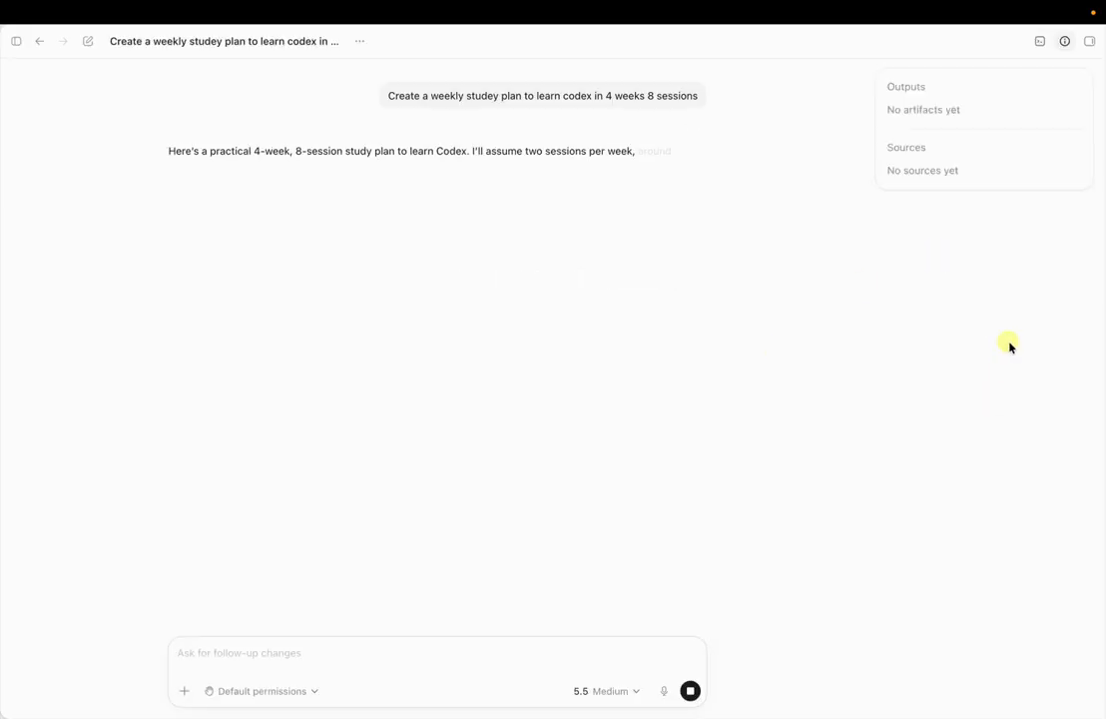
# Send the follow-up request "add this plan to my google calendar" in the study plan chat
pyautogui.click(1091, 46)
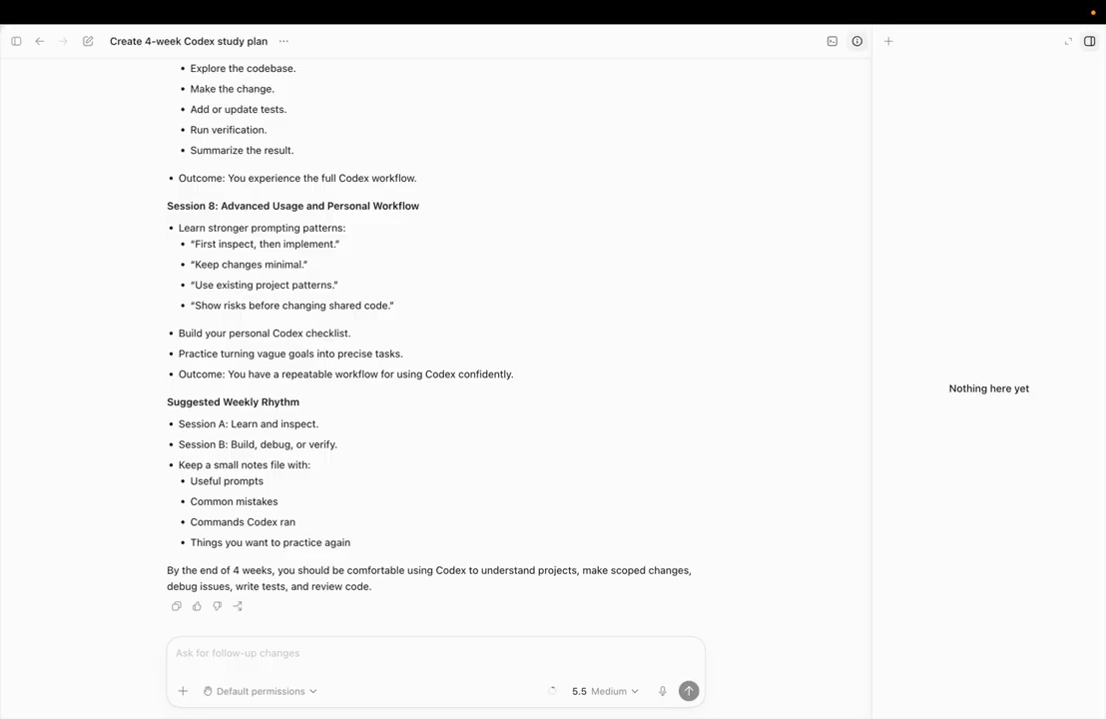
pyautogui.click(272, 659)
pyautogui.write('add th')
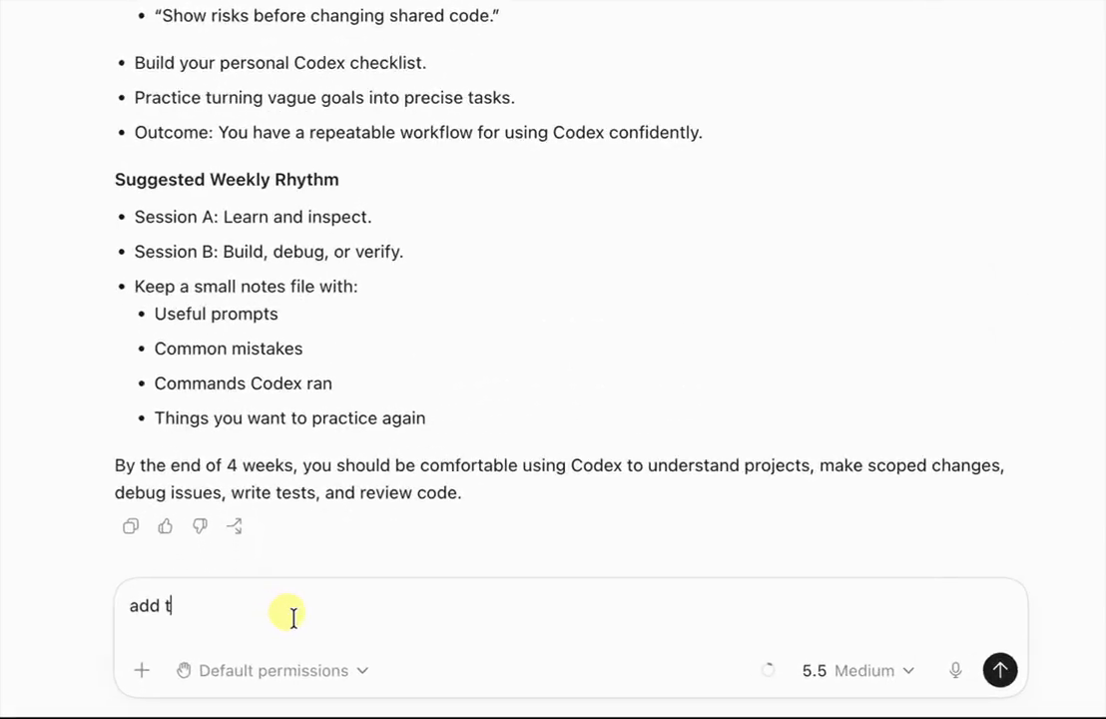
pyautogui.write('is plan')
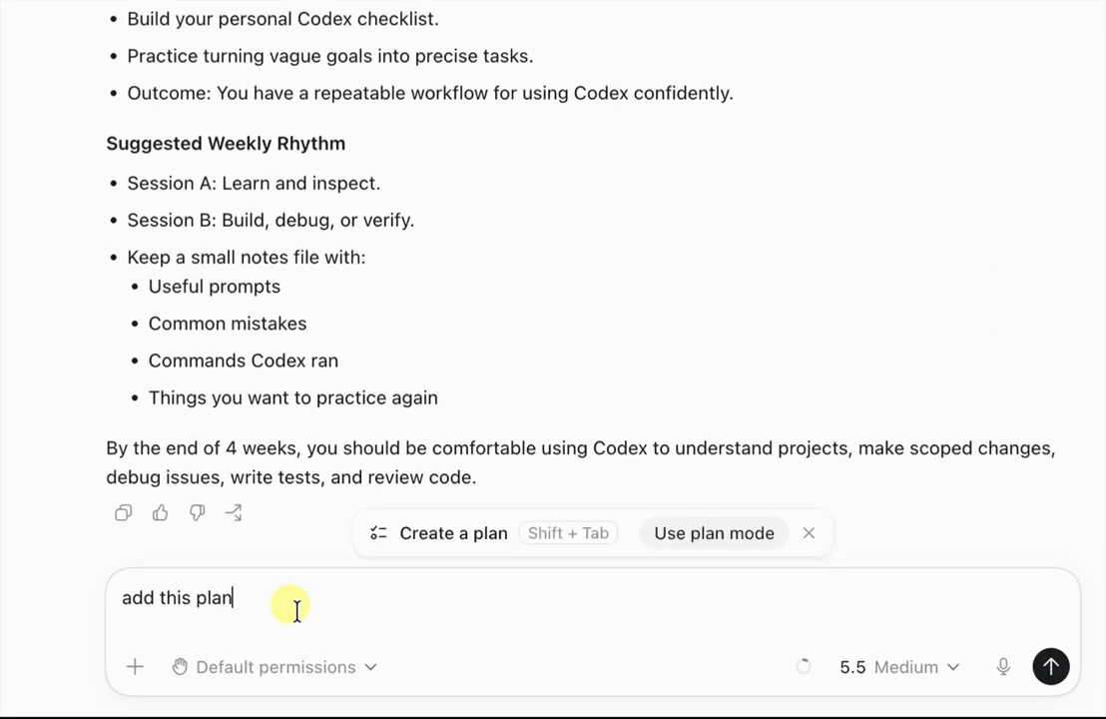
pyautogui.write(' to my google calendar')
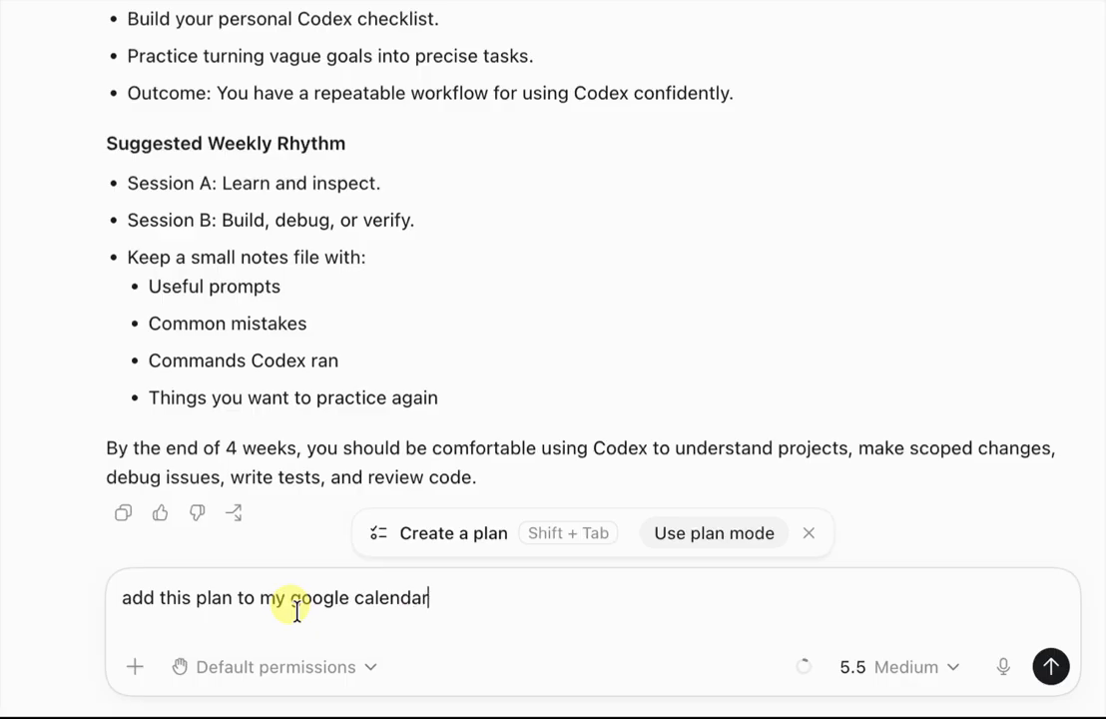
pyautogui.press('Return')
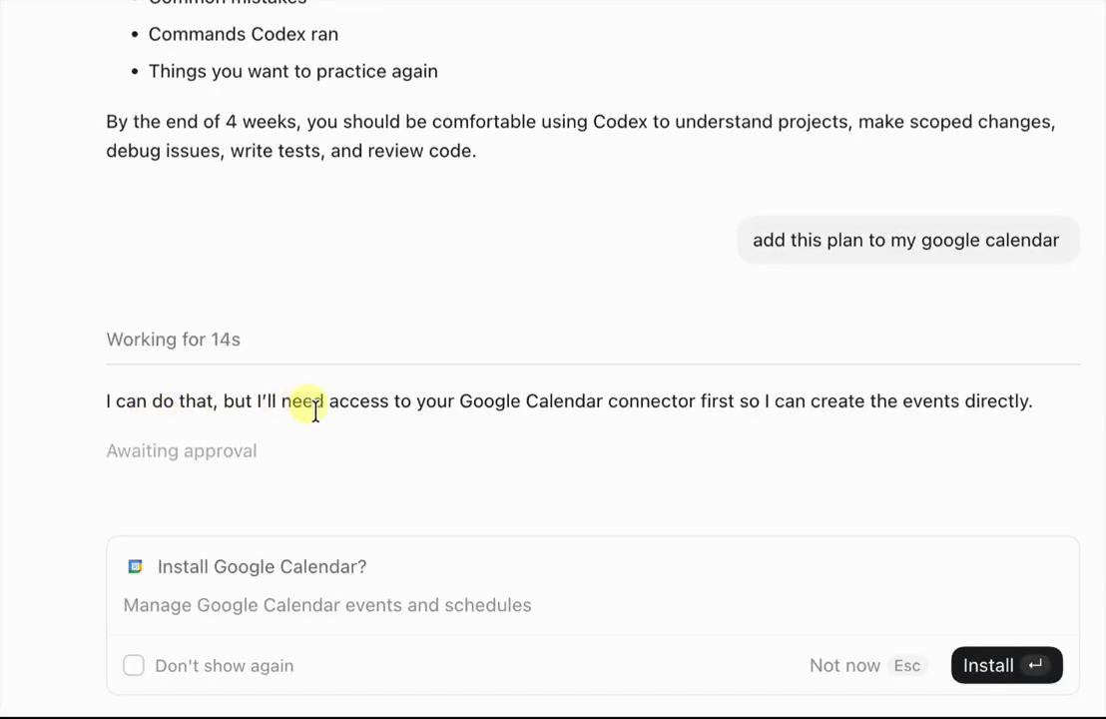
pyautogui.moveTo(381, 407); pyautogui.dragTo(1048, 415)
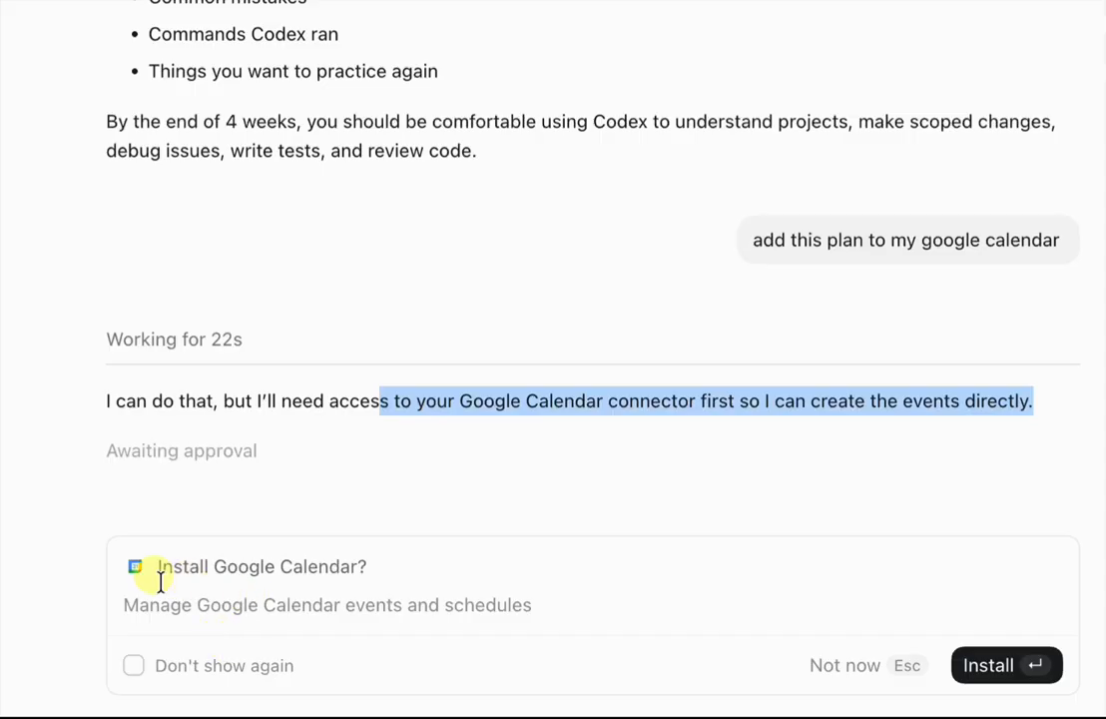
pyautogui.moveTo(159, 611); pyautogui.dragTo(509, 606)
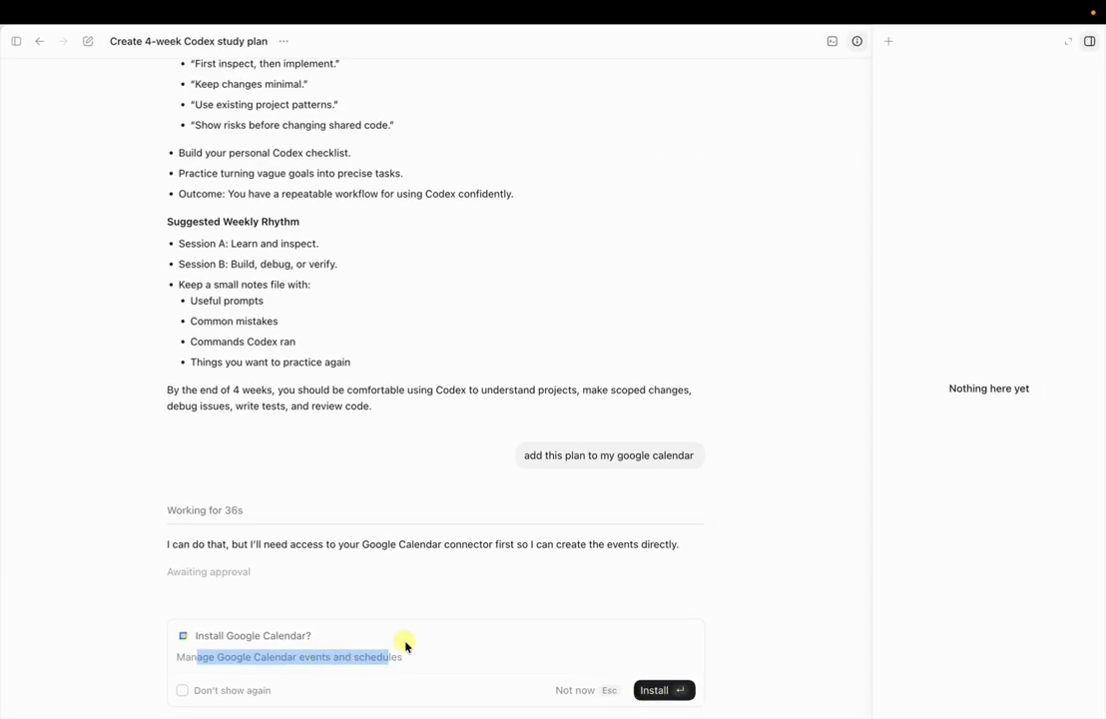
pyautogui.click(371, 654)
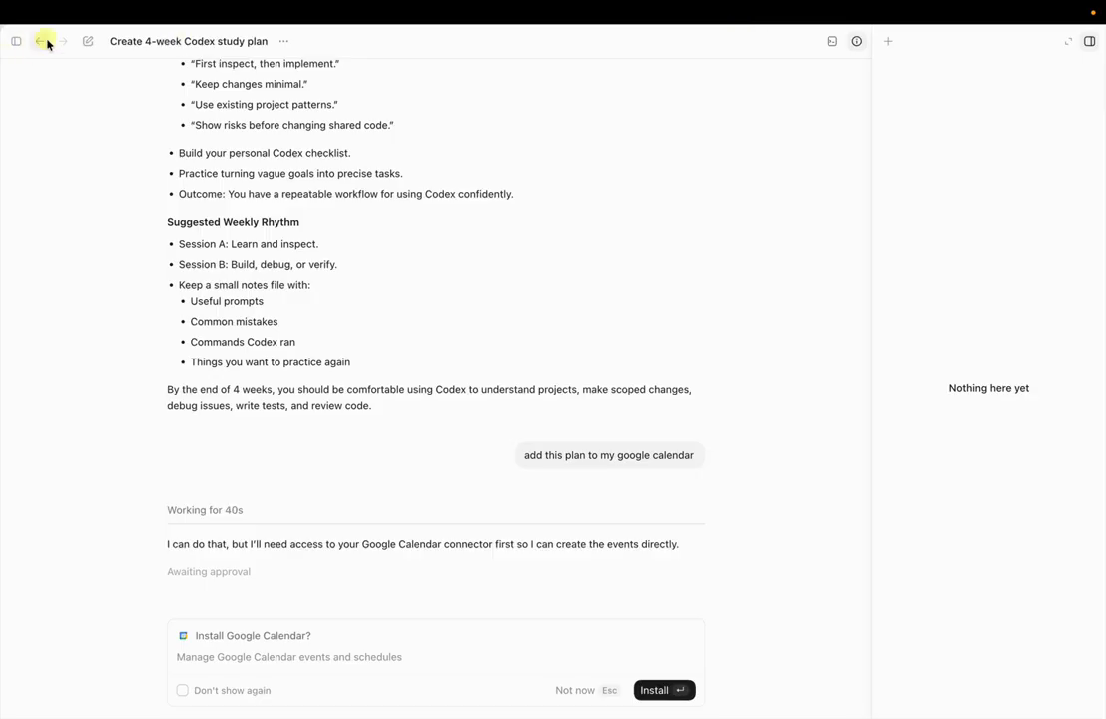
# Search the plugin library for "google calen", examine the Google Calendar plugin's details, and return to the study plan chat
pyautogui.click(16, 42)
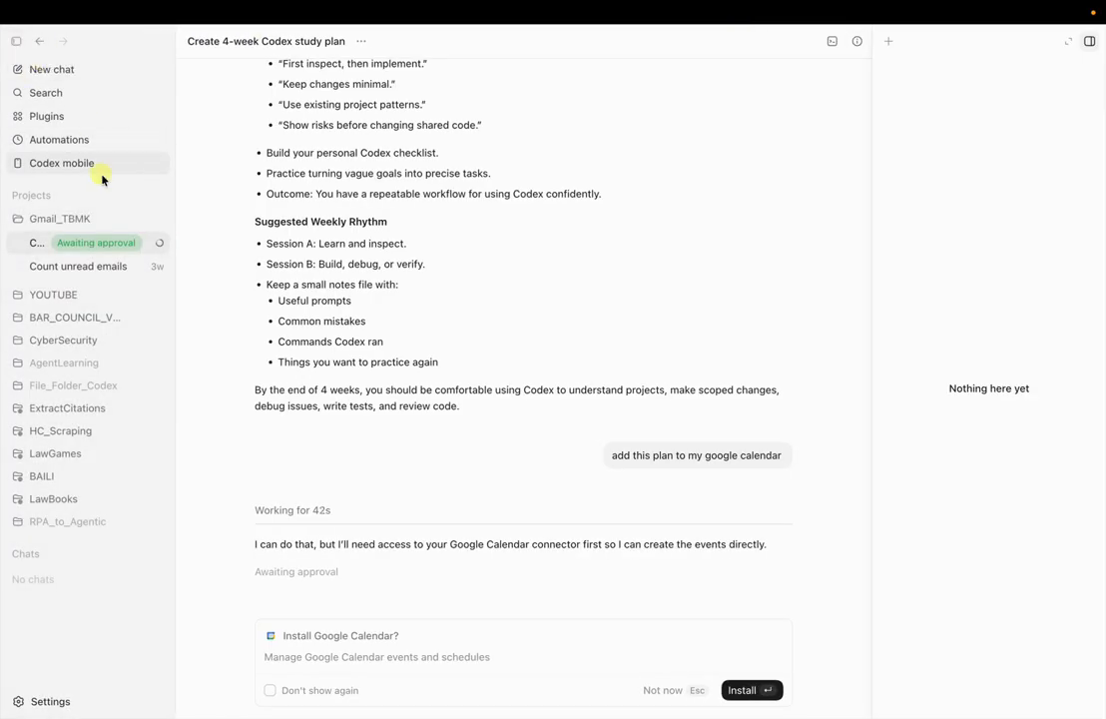
pyautogui.click(45, 117)
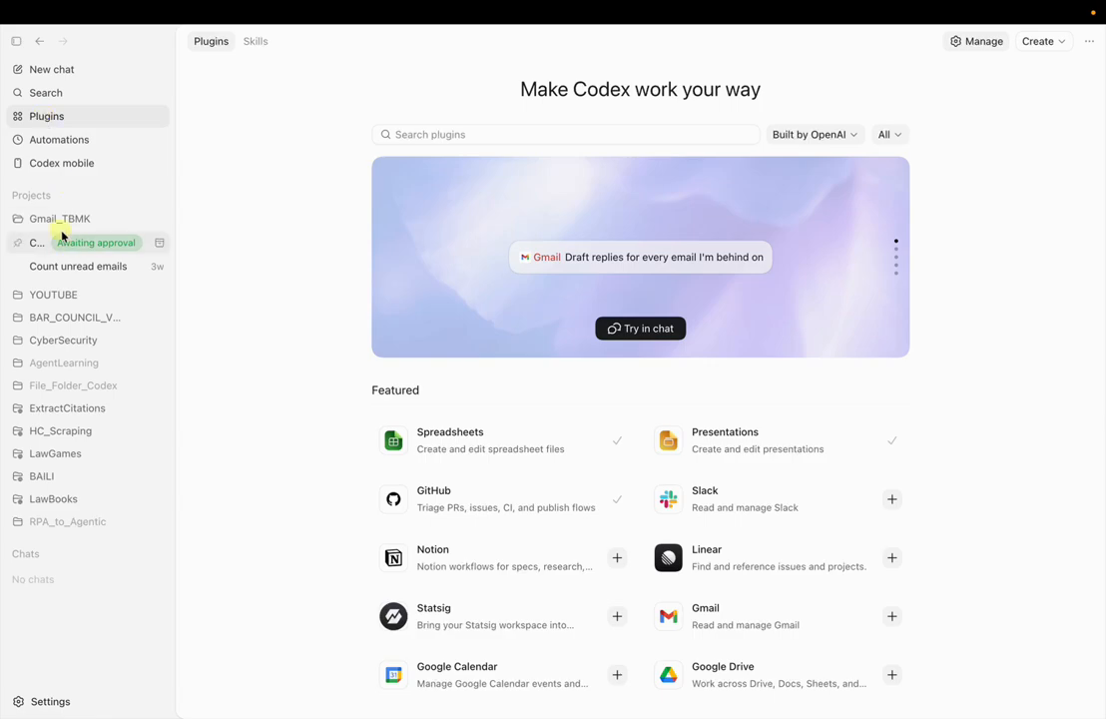
pyautogui.click(16, 40)
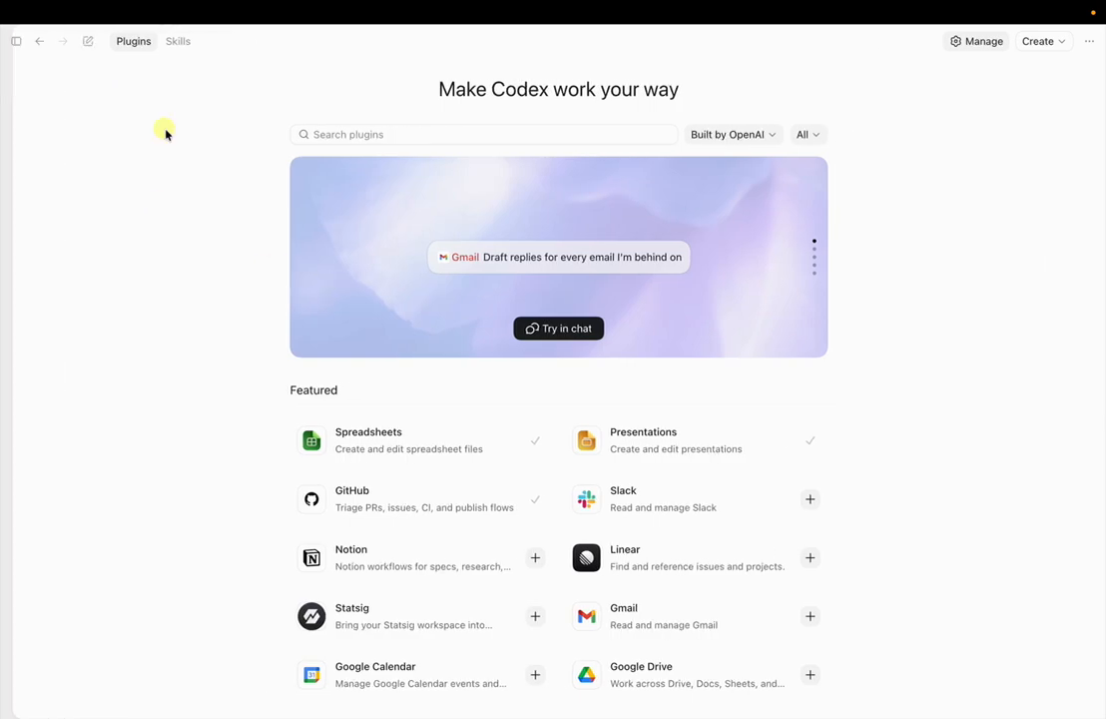
pyautogui.click(370, 134)
pyautogui.write('google calen')
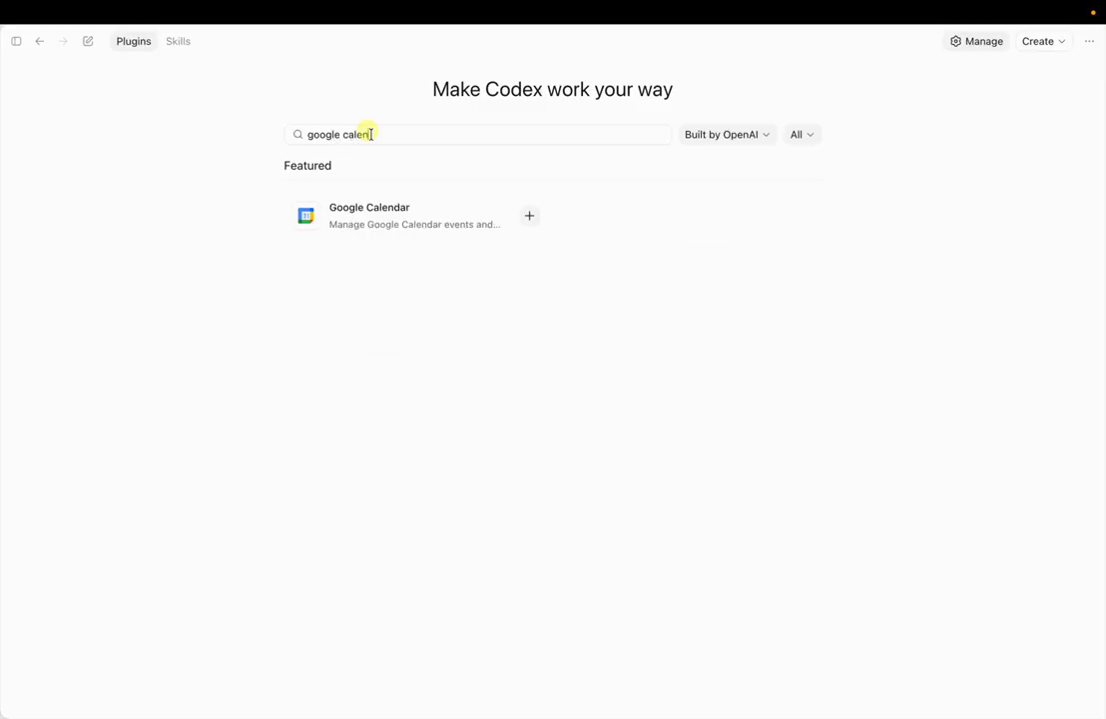
pyautogui.click(367, 219)
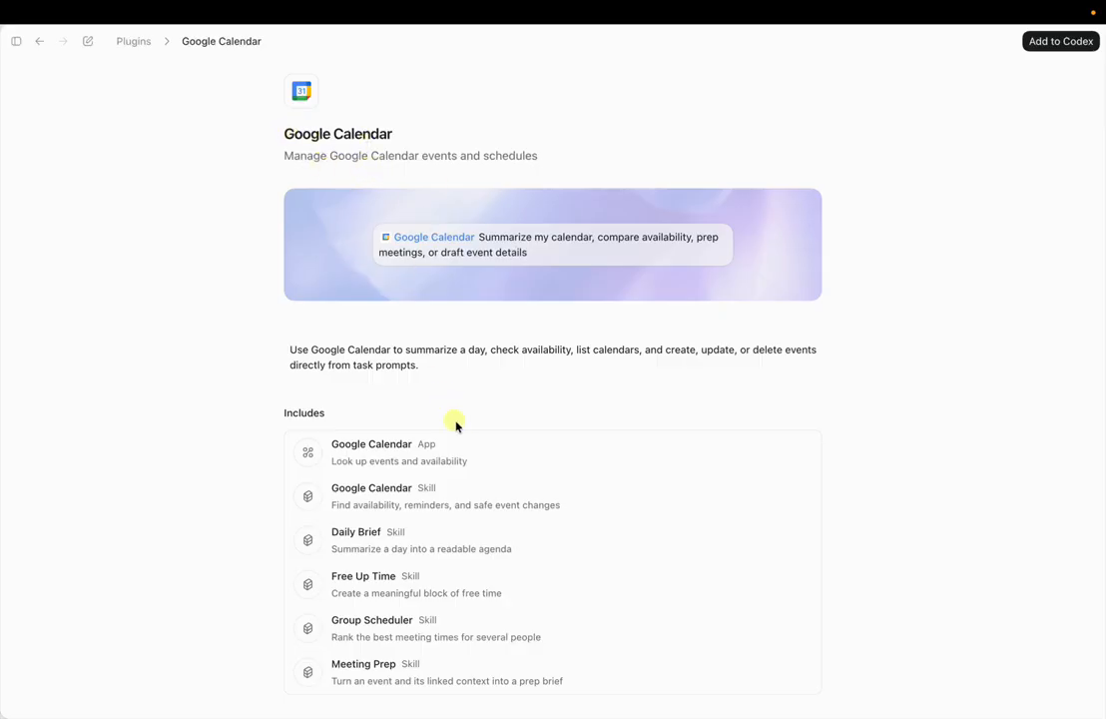
pyautogui.scroll(-3, 465, 457)
pyautogui.scroll(3, 360, 518)
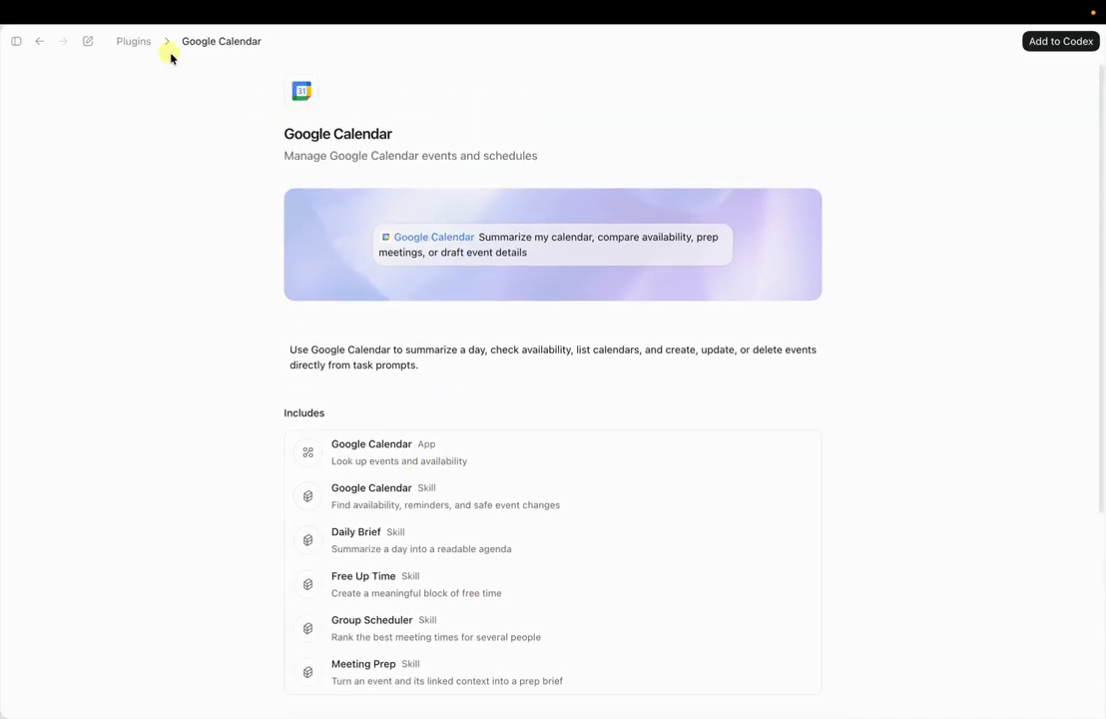
pyautogui.click(40, 41)
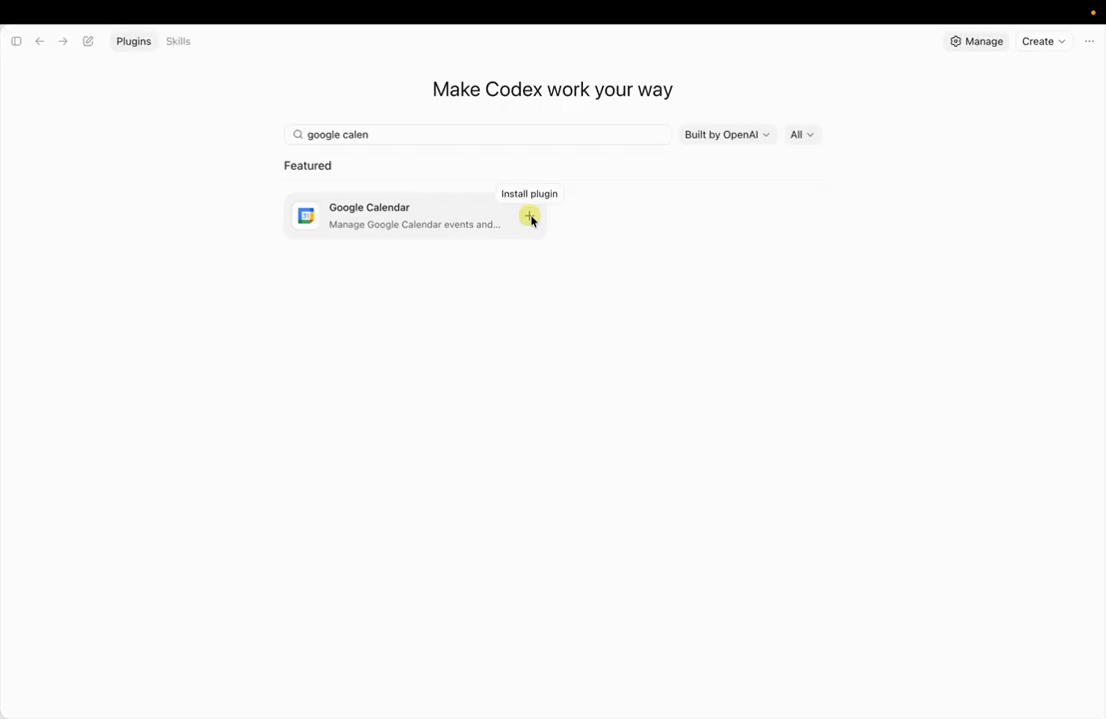
pyautogui.click(42, 41)
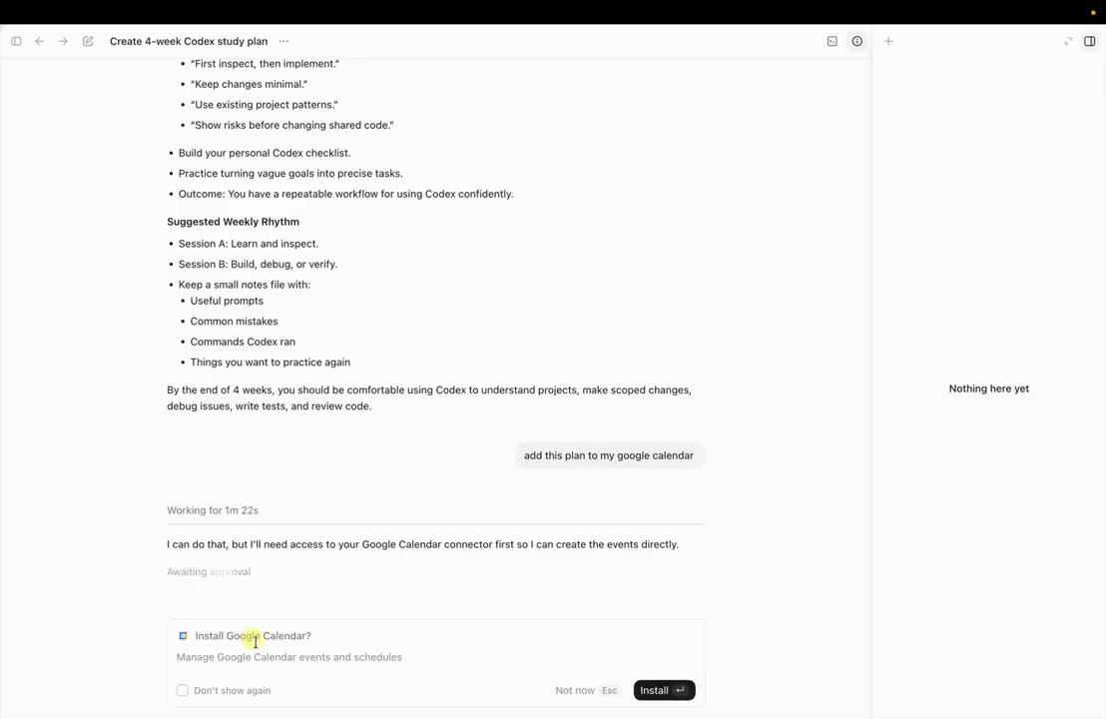
# Accept the chat's request to install Google Calendar and proceed to the Google sign-in page
pyautogui.click(661, 690)
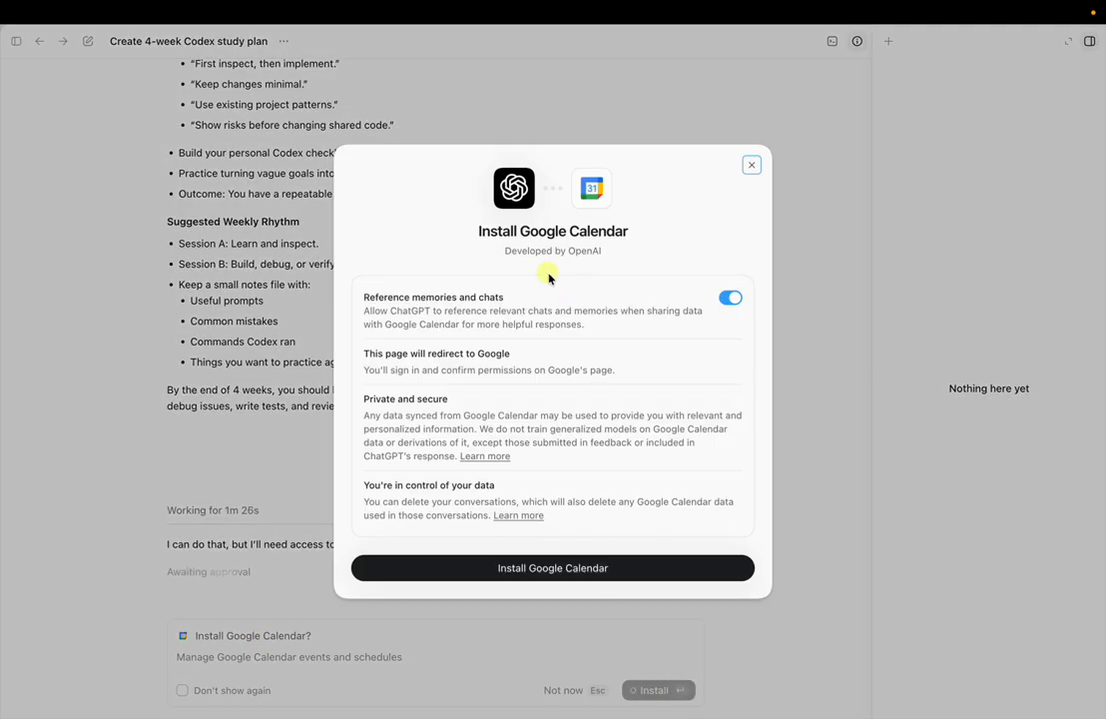
pyautogui.moveTo(519, 236); pyautogui.dragTo(630, 238)
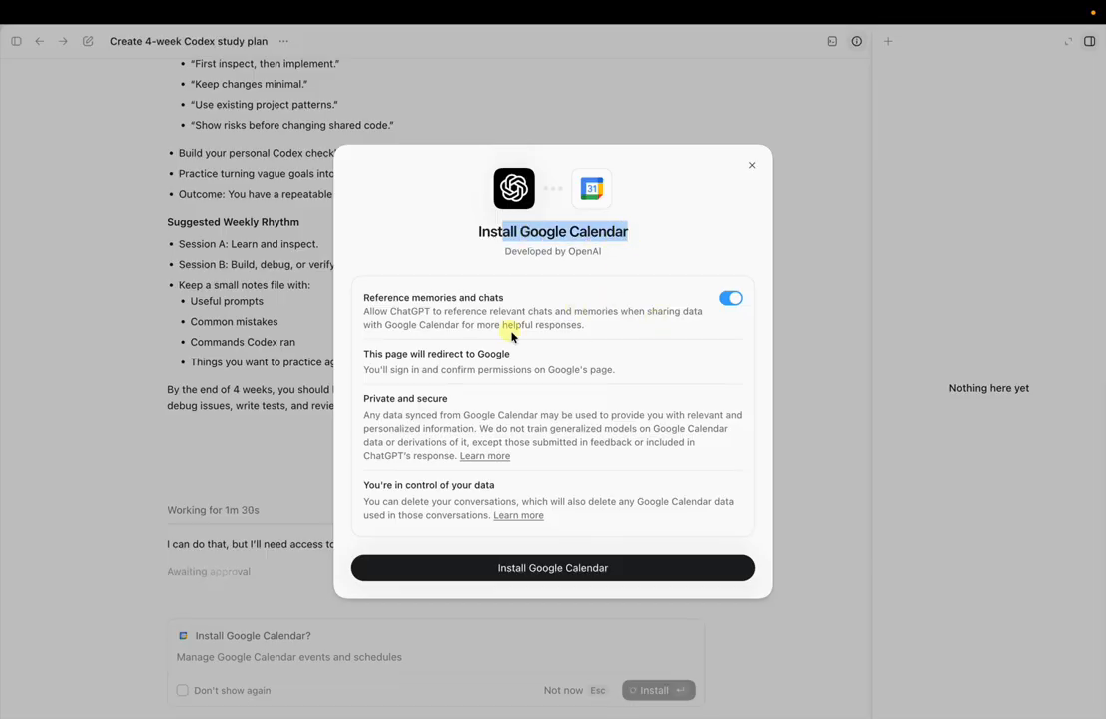
pyautogui.click(556, 571)
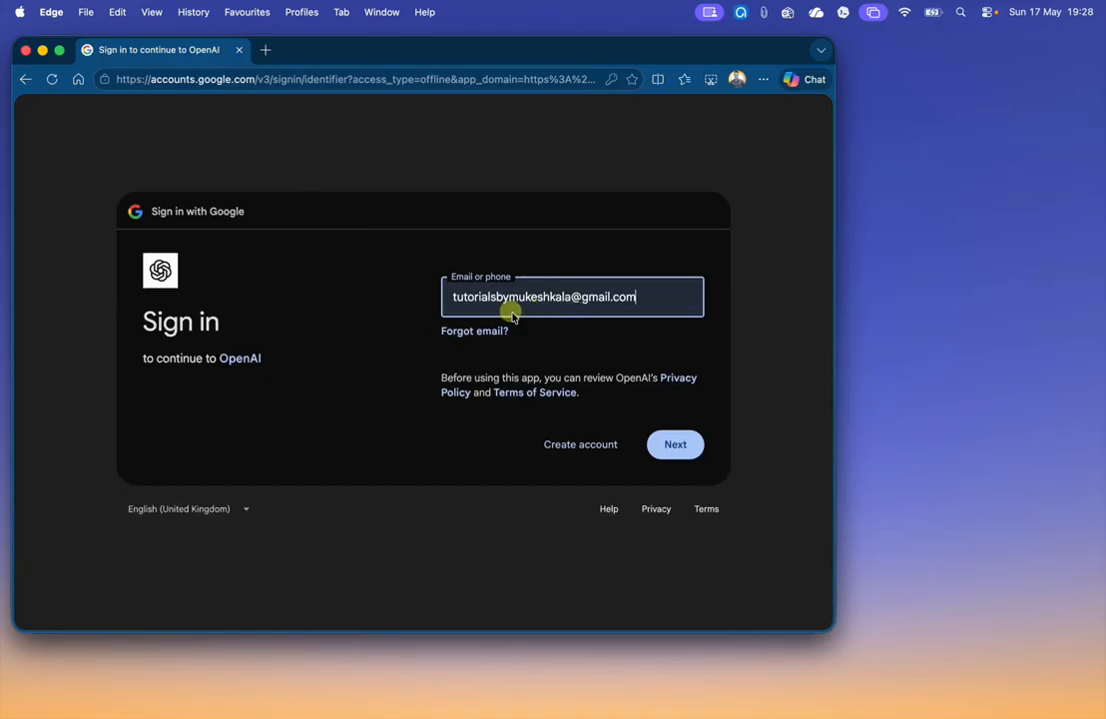
# Sign in to Google with the account e-mail and password, and continue the calendar request in the Codex chat
pyautogui.click(677, 445)
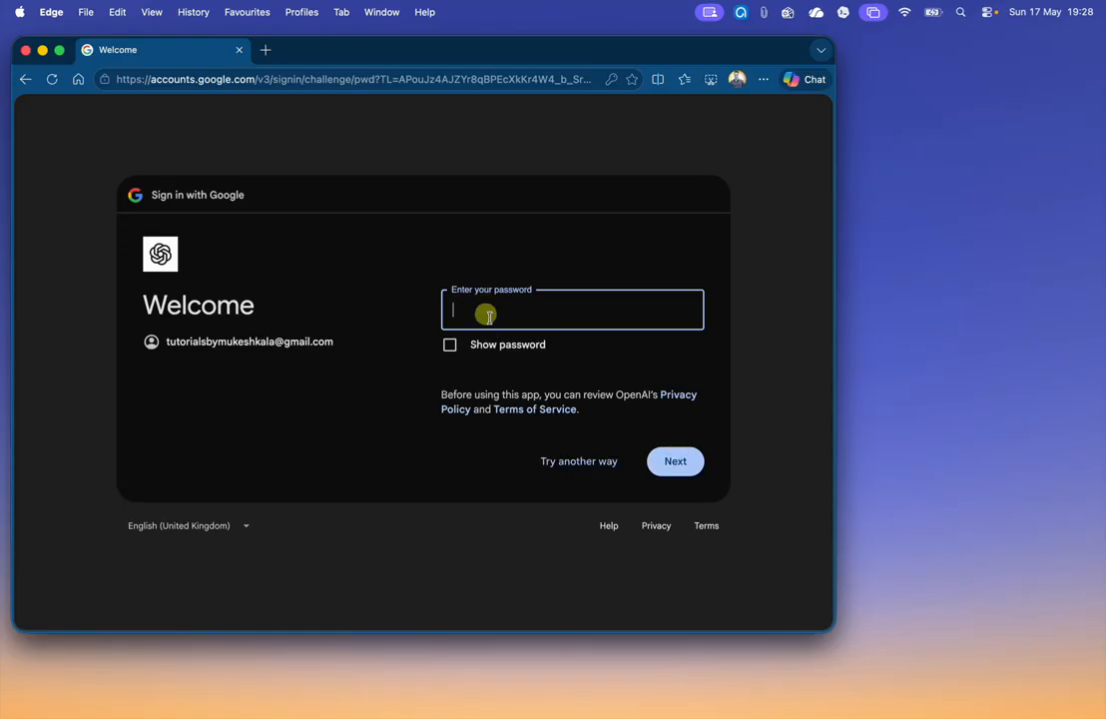
pyautogui.click(489, 315)
pyautogui.click(513, 365)
pyautogui.click(674, 462)
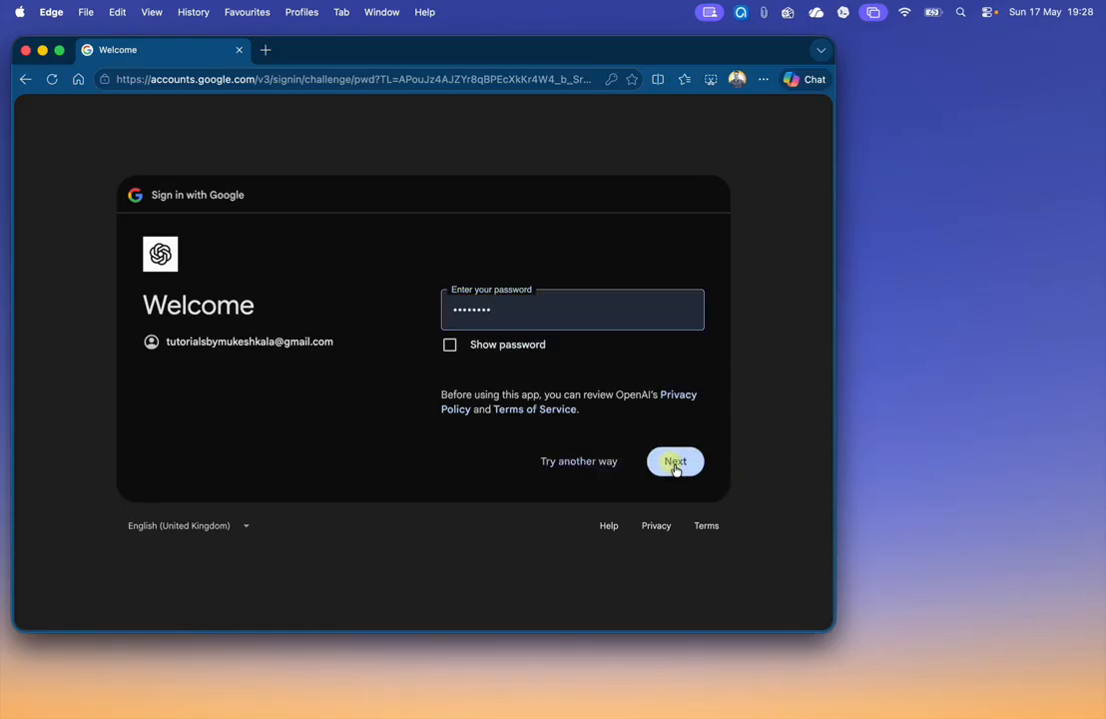
pyautogui.click(640, 506)
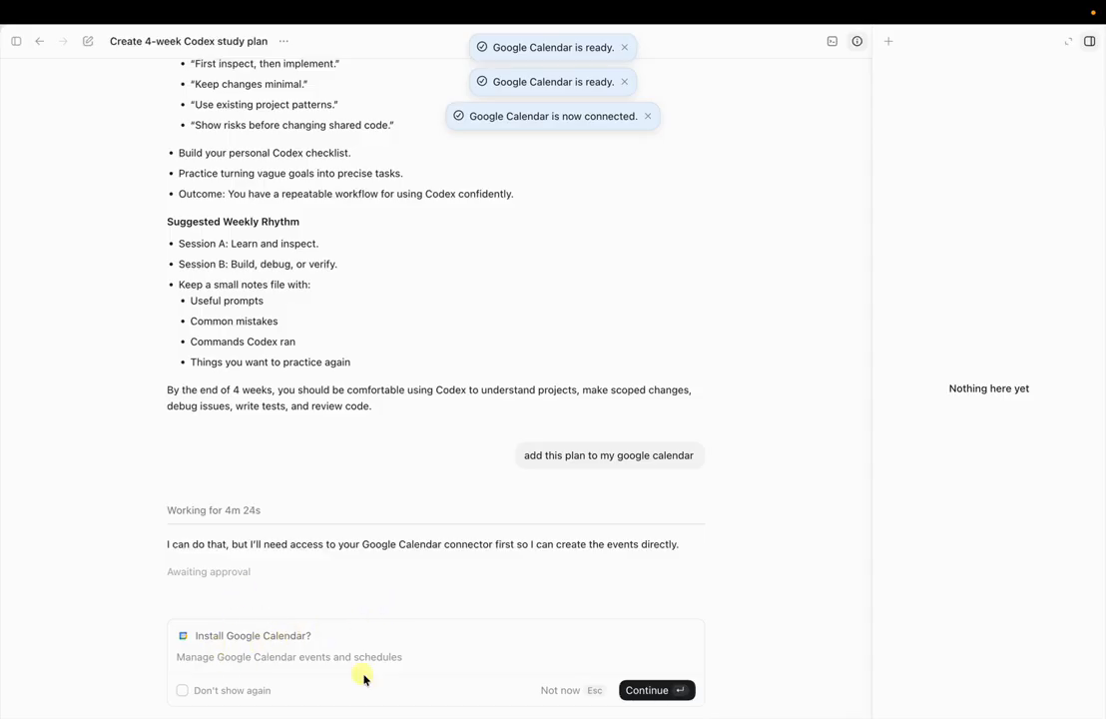
pyautogui.click(656, 691)
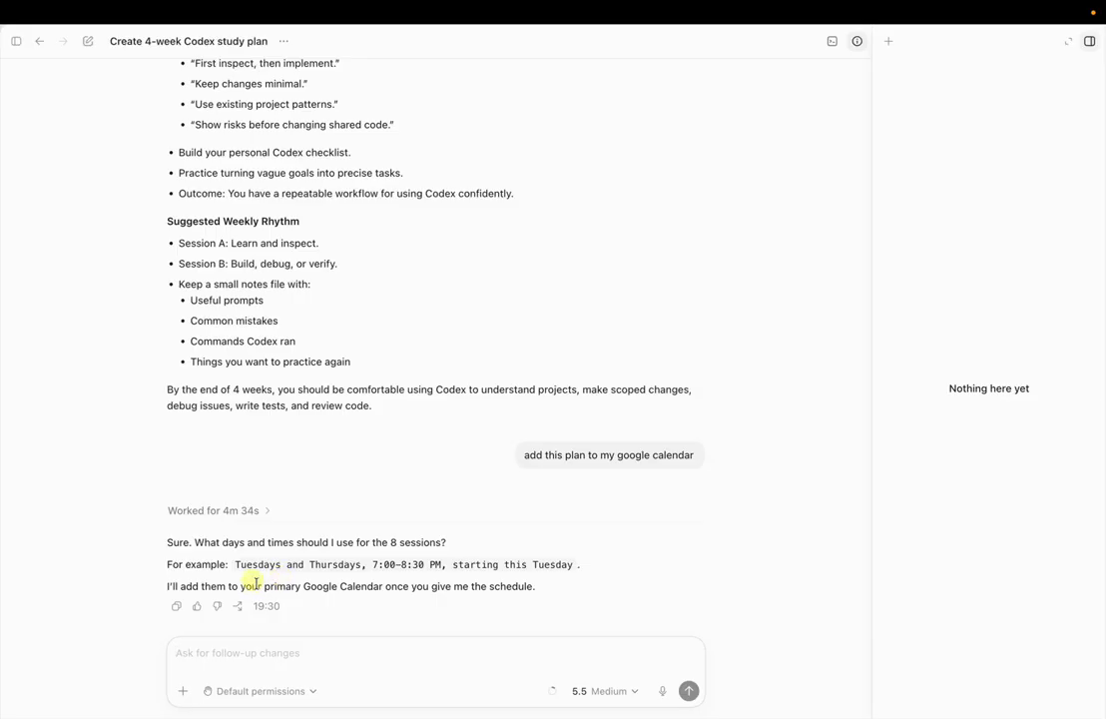
# Check the Google Calendar entry in the plugin library and examine the app and skills included in the plugin
pyautogui.click(16, 41)
pyautogui.click(44, 116)
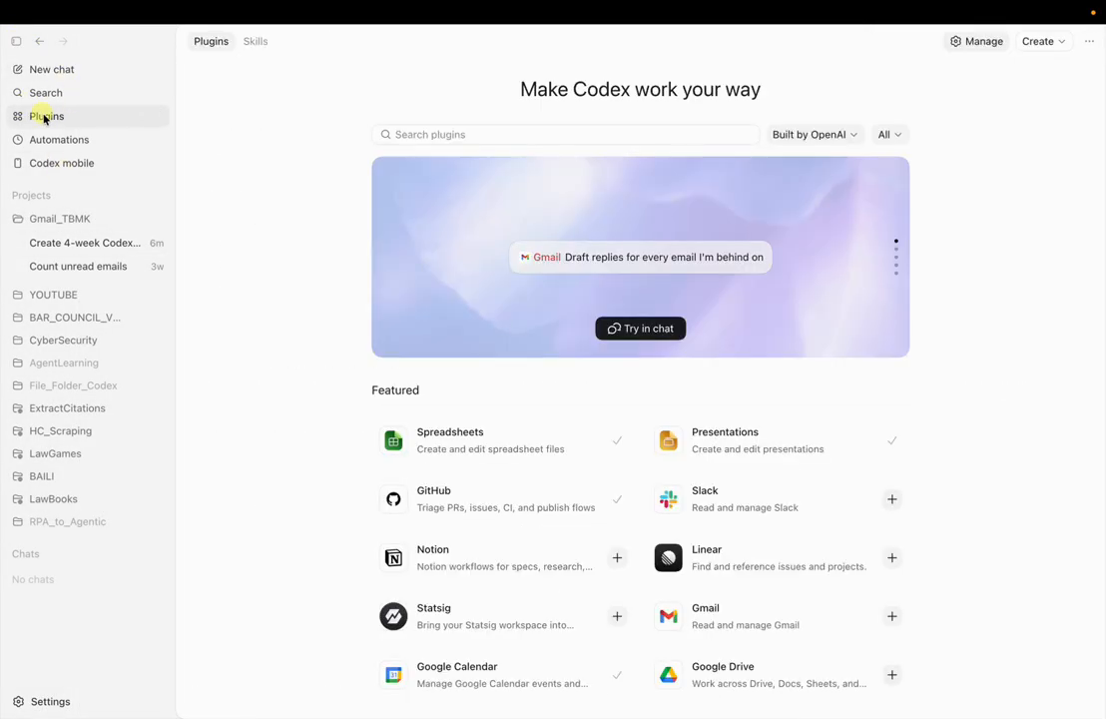
pyautogui.click(253, 42)
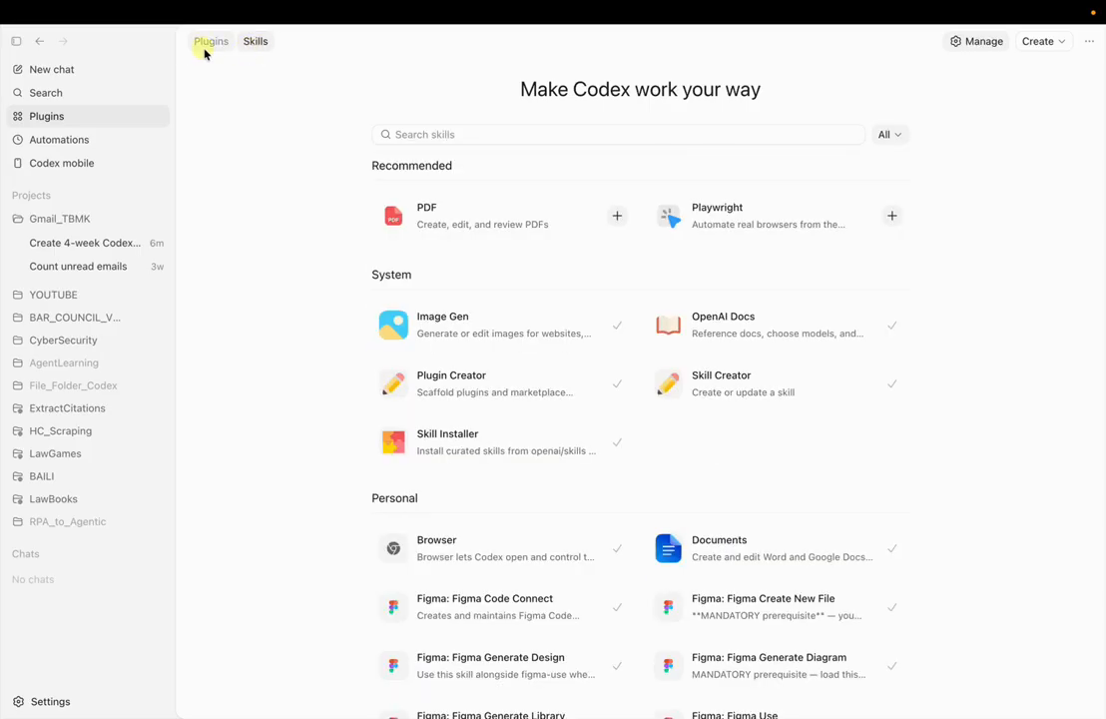
pyautogui.click(207, 45)
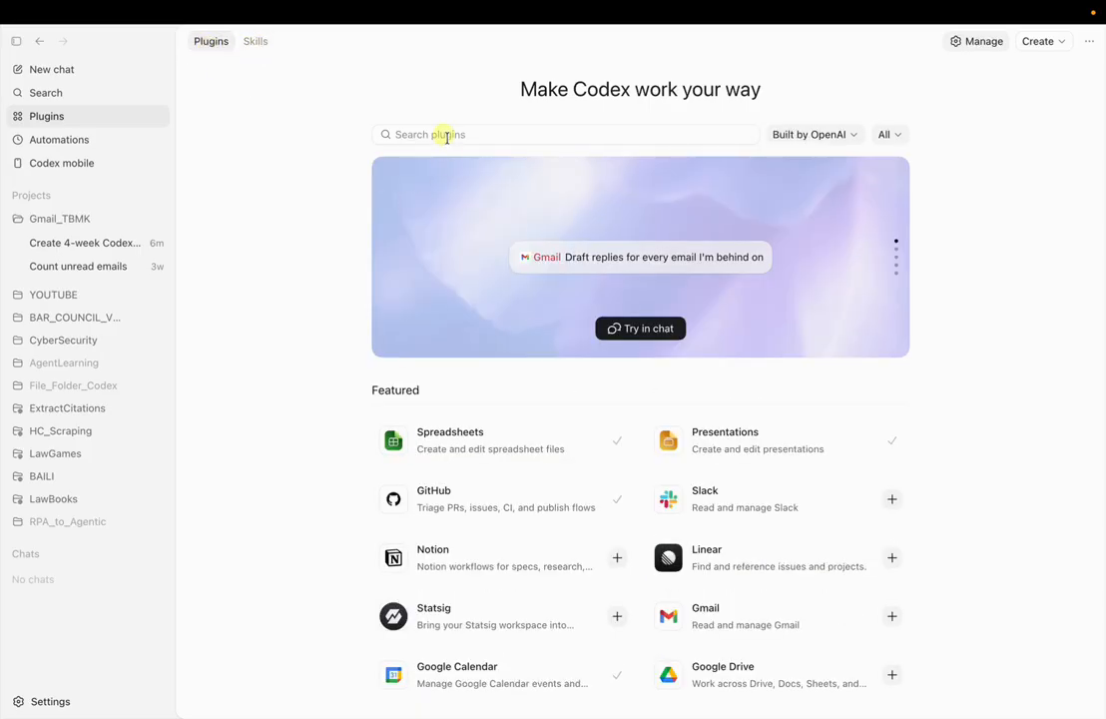
pyautogui.scroll(-1, 563, 523)
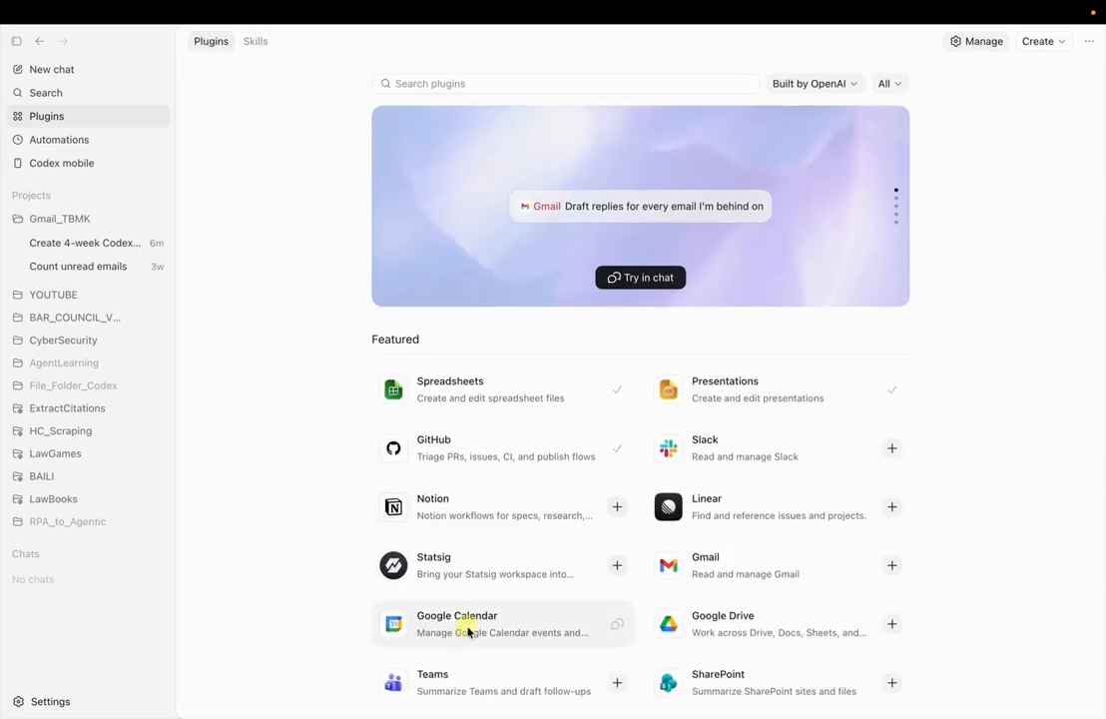
pyautogui.scroll(-5, 308, 496)
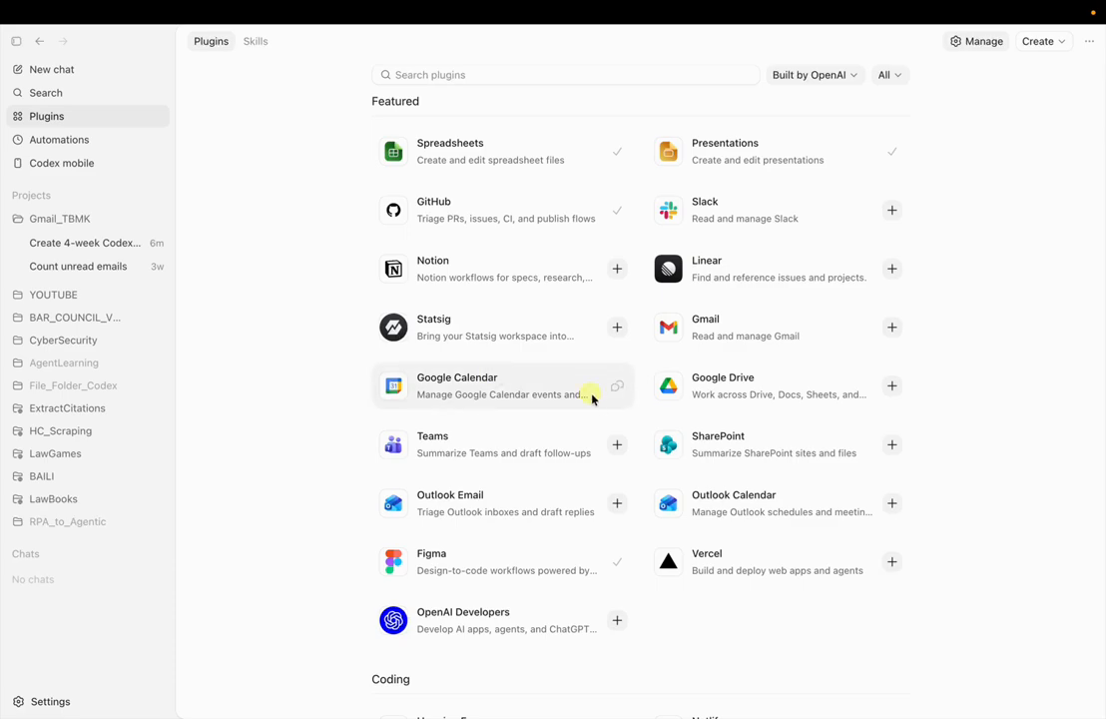
pyautogui.scroll(5, 592, 396)
pyautogui.scroll(-3, 425, 288)
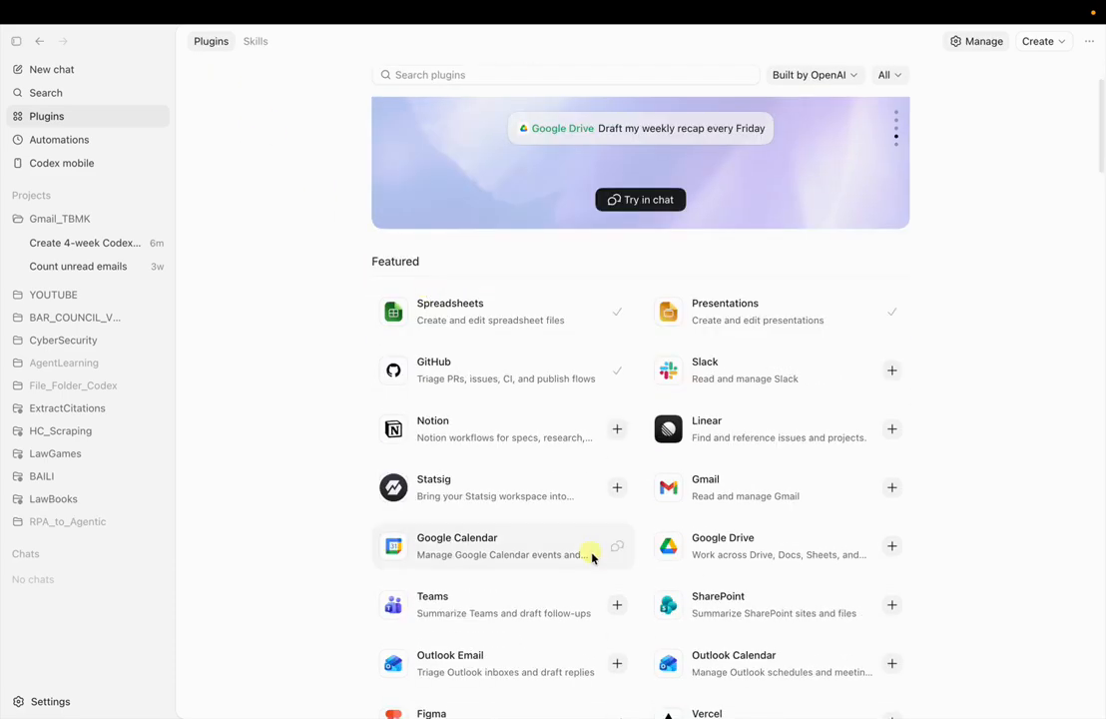
pyautogui.click(572, 548)
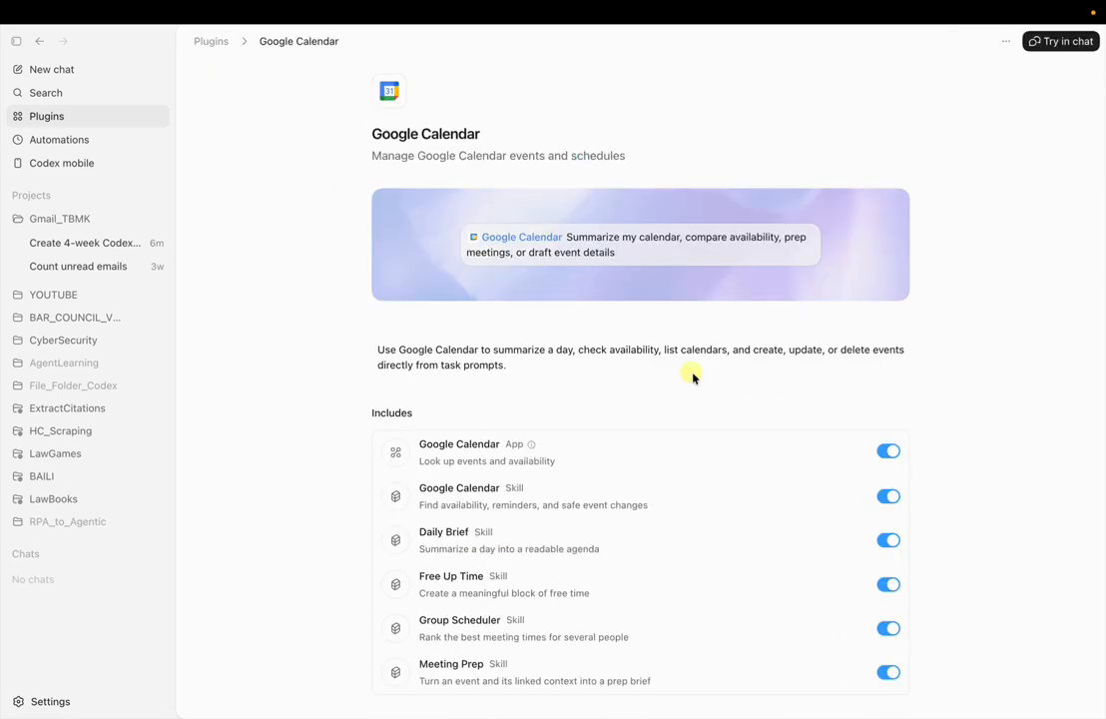
pyautogui.scroll(-2, 735, 444)
pyautogui.scroll(3, 789, 395)
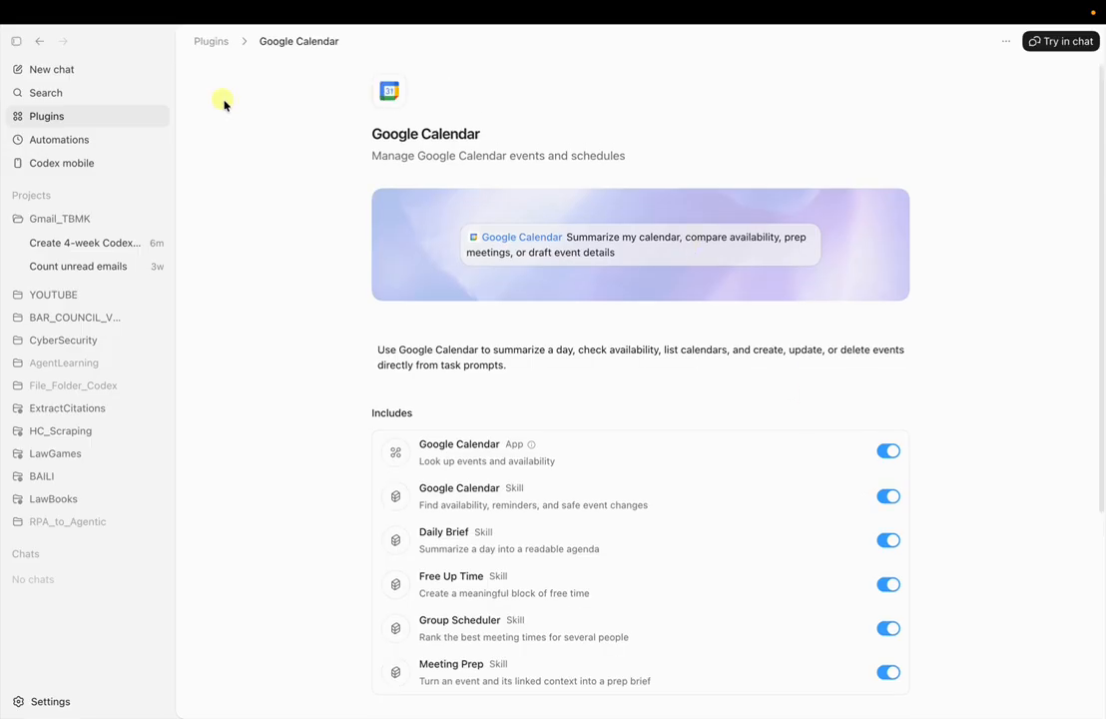
# Return to the 4-week Codex study plan chat and send its suggested schedule: Tuesdays and Thursdays, 7:00-8:30 PM, starting this Tuesday
pyautogui.click(89, 246)
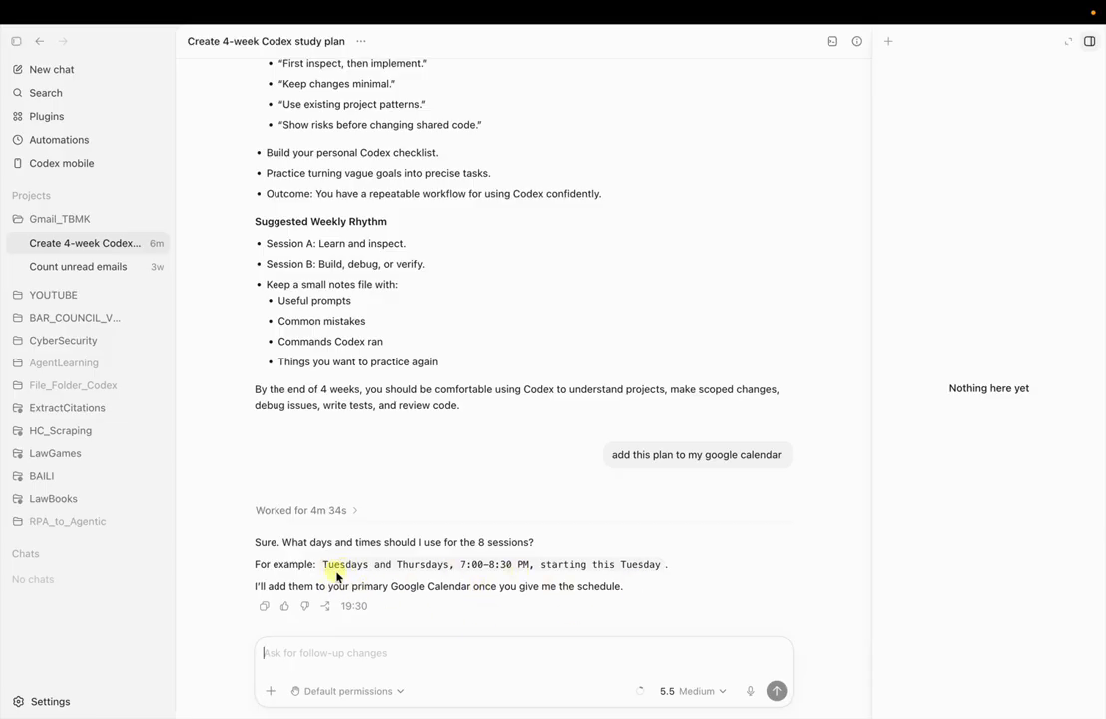
pyautogui.moveTo(330, 569); pyautogui.dragTo(669, 570)
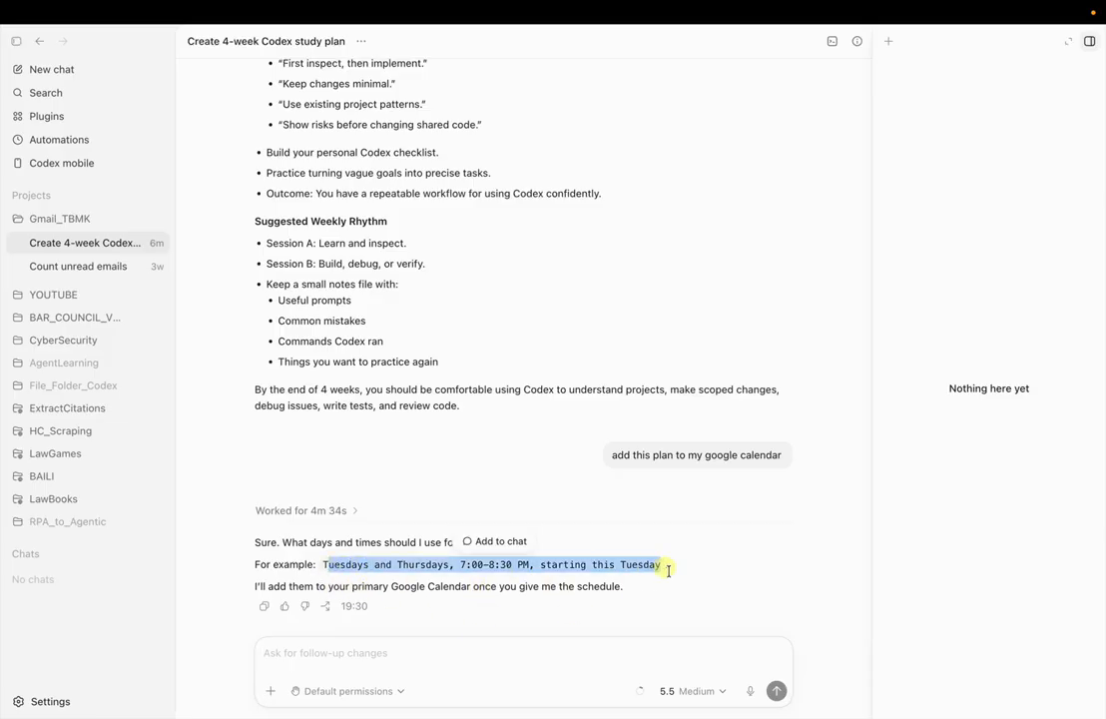
pyautogui.press('super+c')
pyautogui.click(385, 662)
pyautogui.press('super+v')
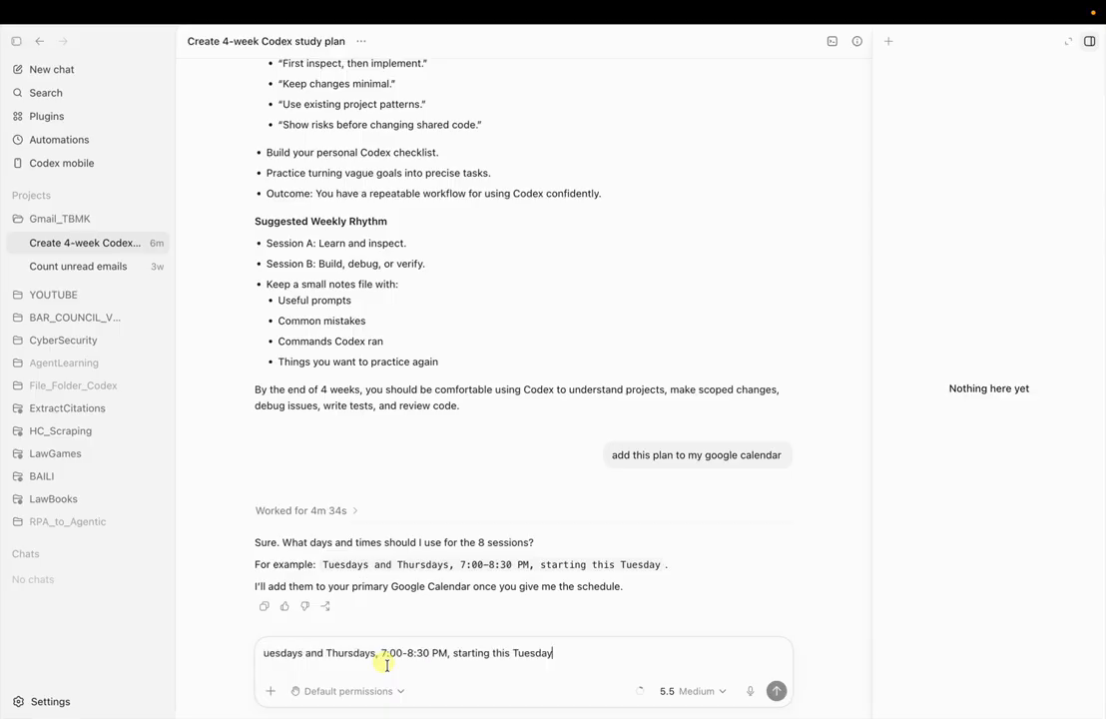
pyautogui.click(784, 693)
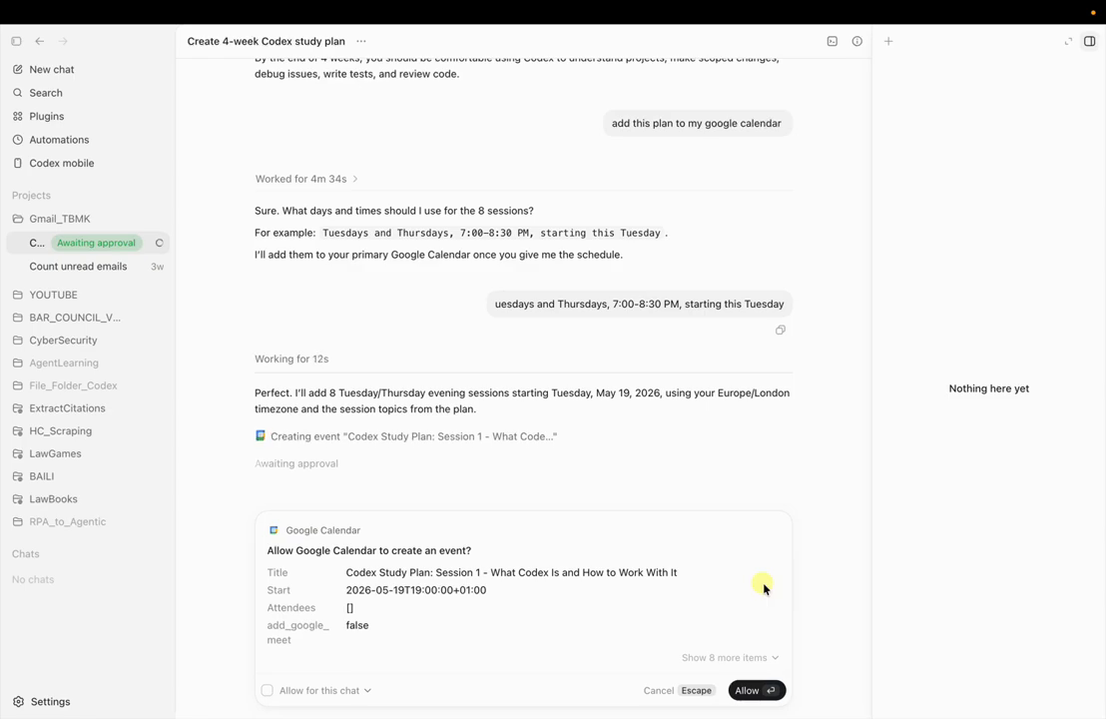
# Review the study plan in the chat and allow Google Calendar to create the Session 1 event
pyautogui.scroll(10, 596, 410)
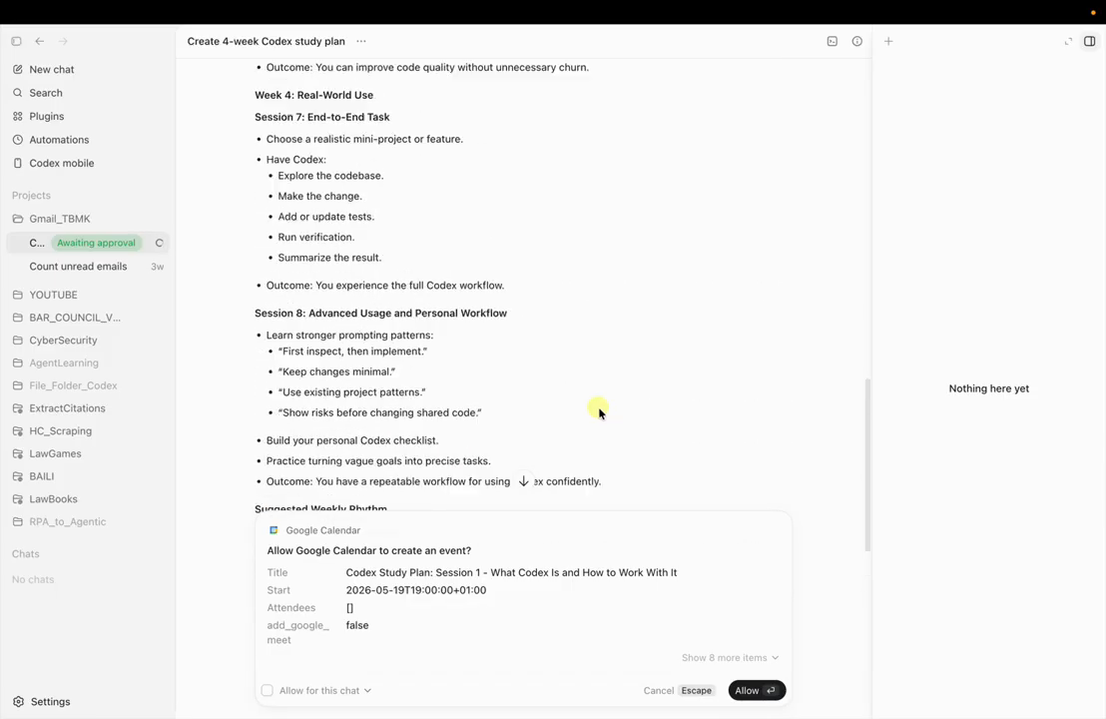
pyautogui.scroll(3, 539, 299)
pyautogui.scroll(-15, 484, 229)
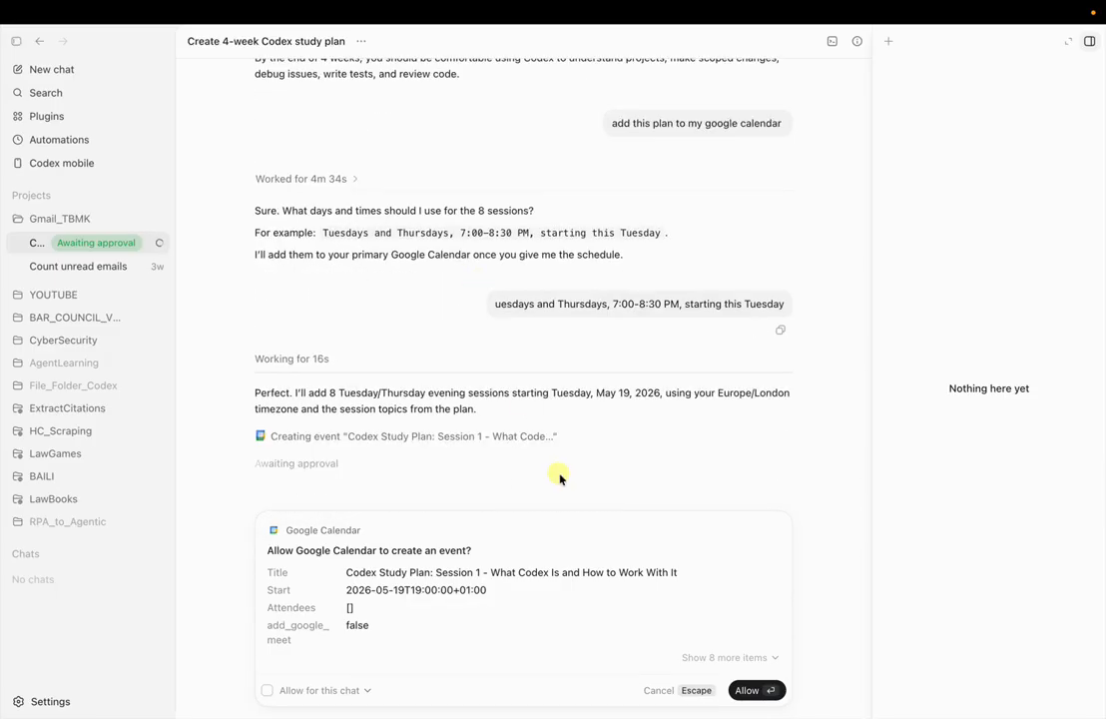
pyautogui.click(754, 689)
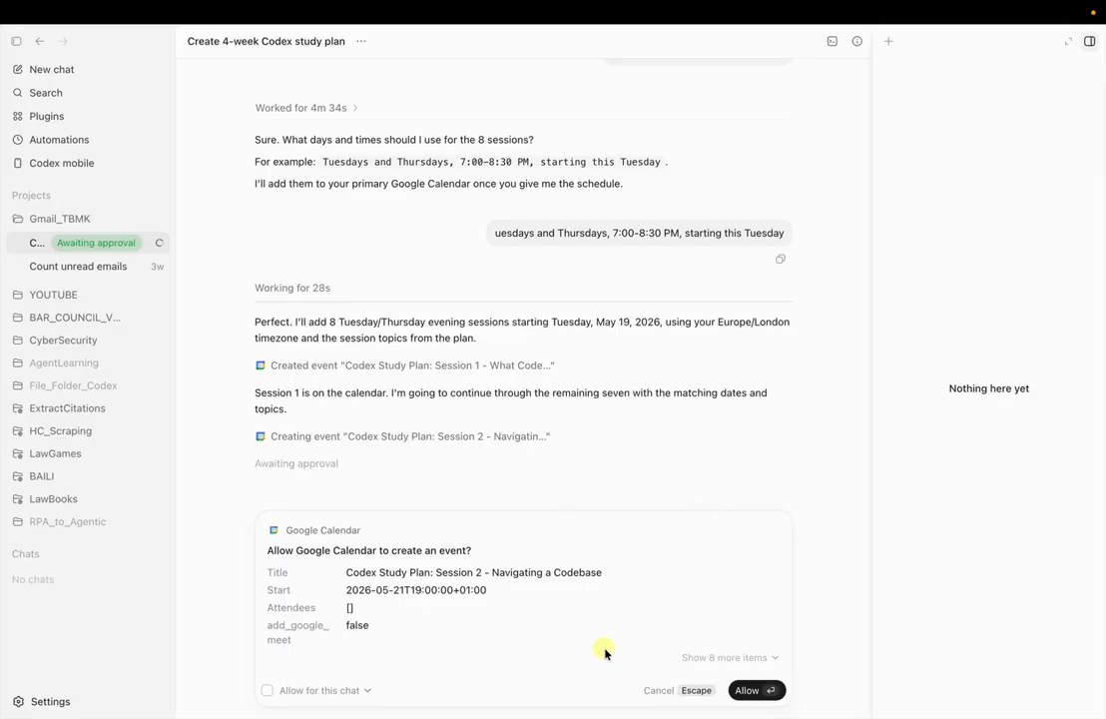
# Check the extra details of the Session 2 event request and approve it with the "Allow for this chat" permission
pyautogui.click(743, 657)
pyautogui.click(734, 655)
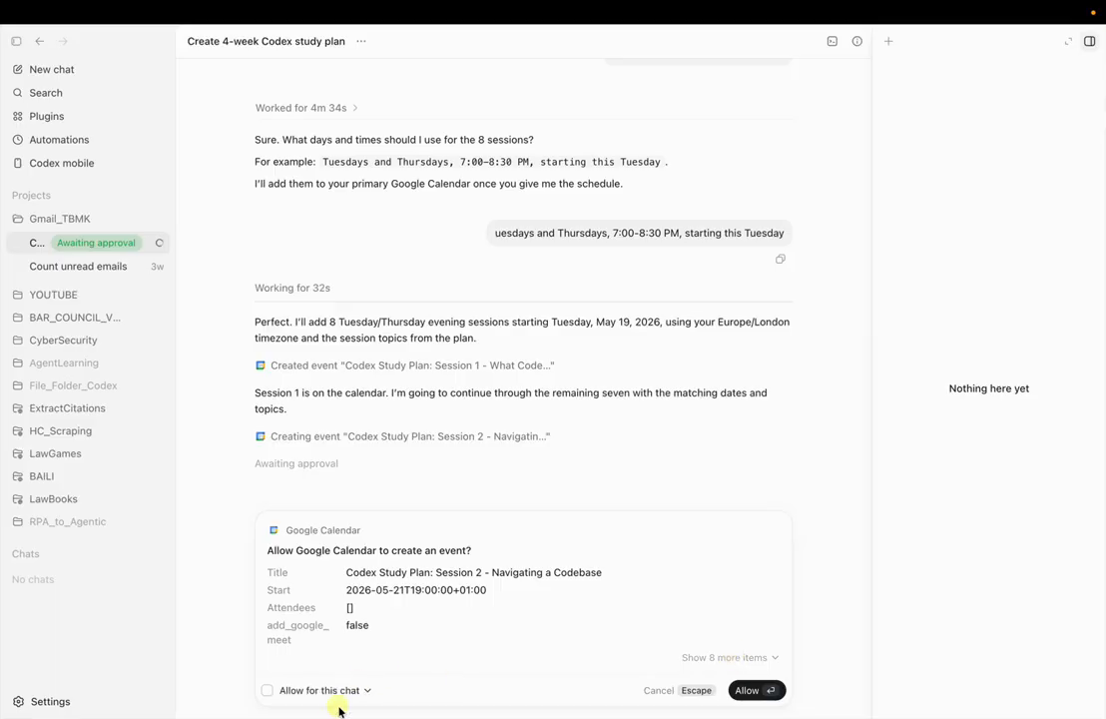
pyautogui.click(366, 691)
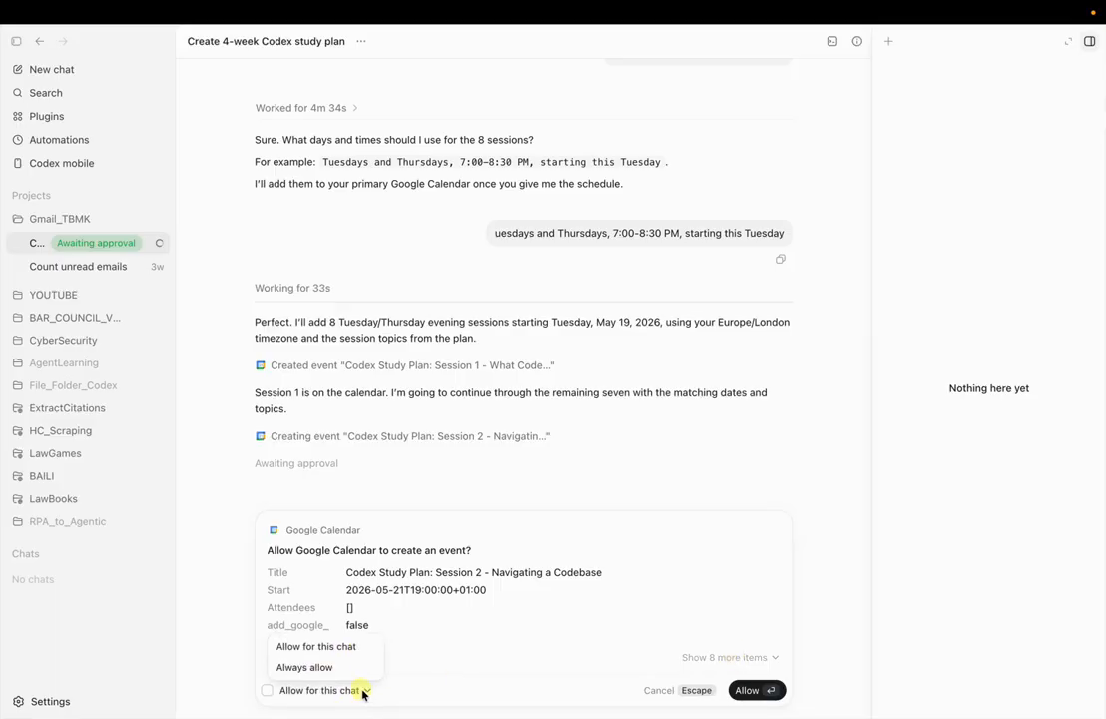
pyautogui.click(304, 647)
pyautogui.click(755, 689)
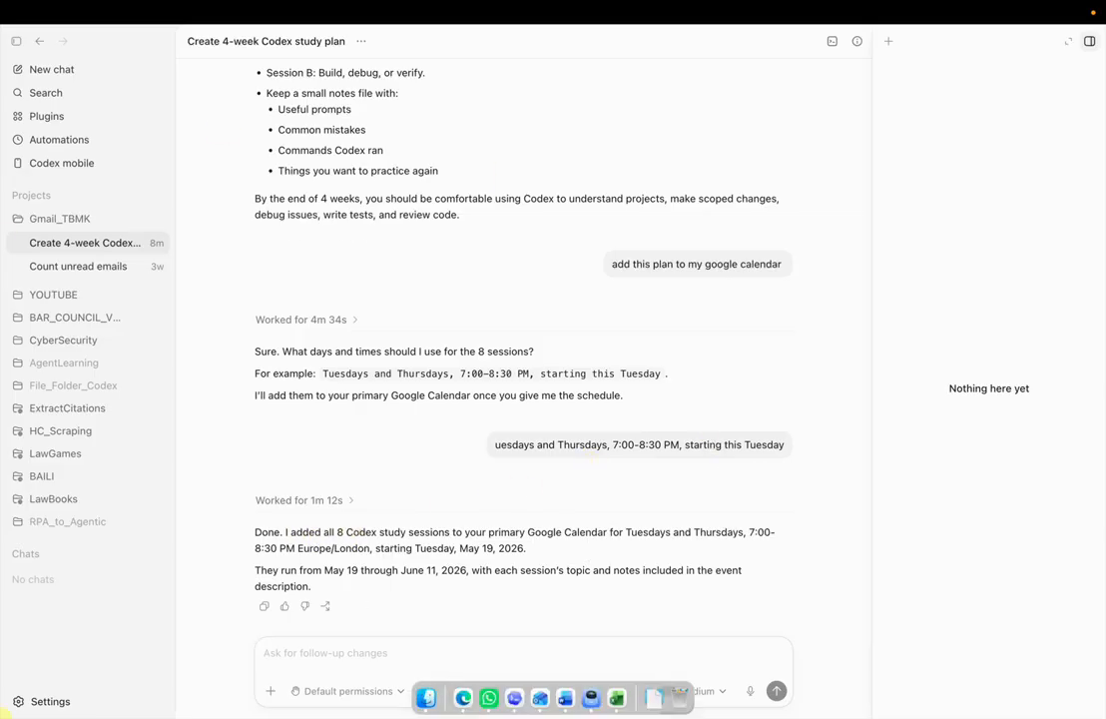
# Switch to Gmail in Edge, show the calendar alongside the inbox, and examine the Codex Study Plan sessions in May and June
pyautogui.click(466, 707)
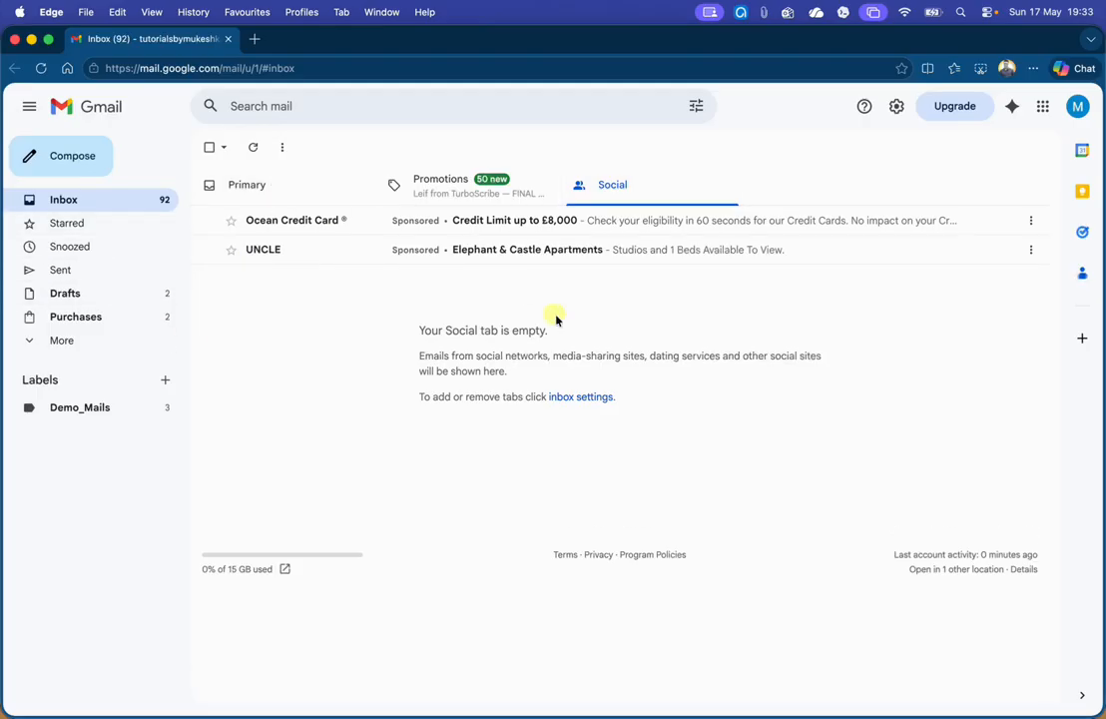
pyautogui.click(1085, 158)
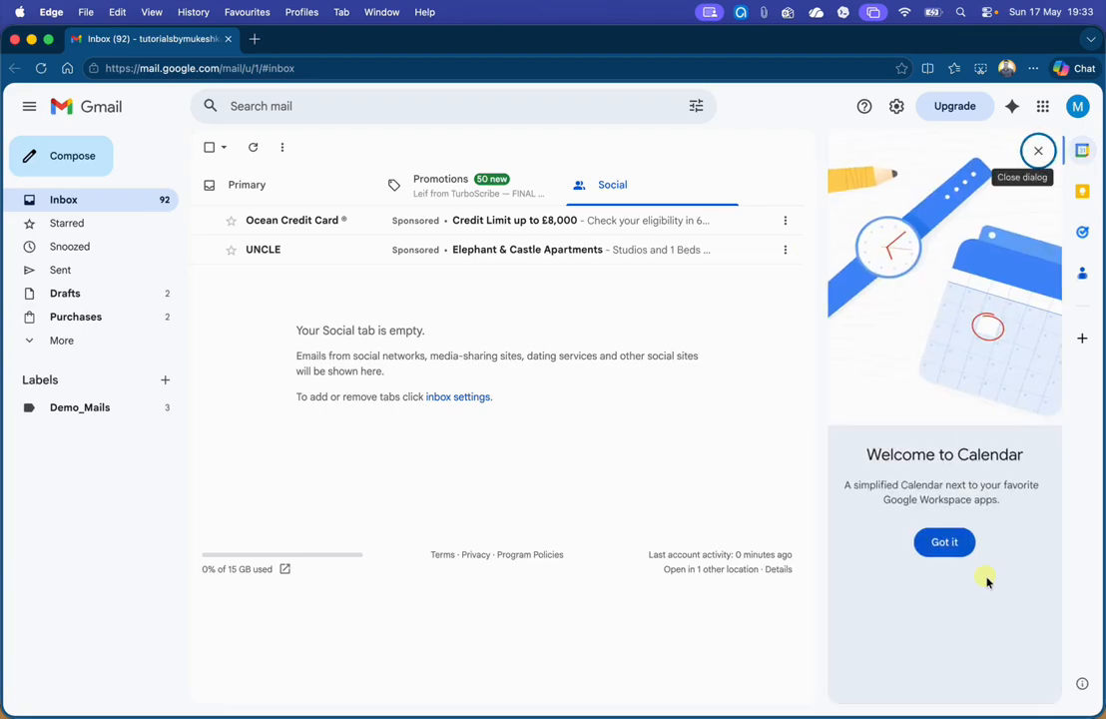
pyautogui.click(945, 541)
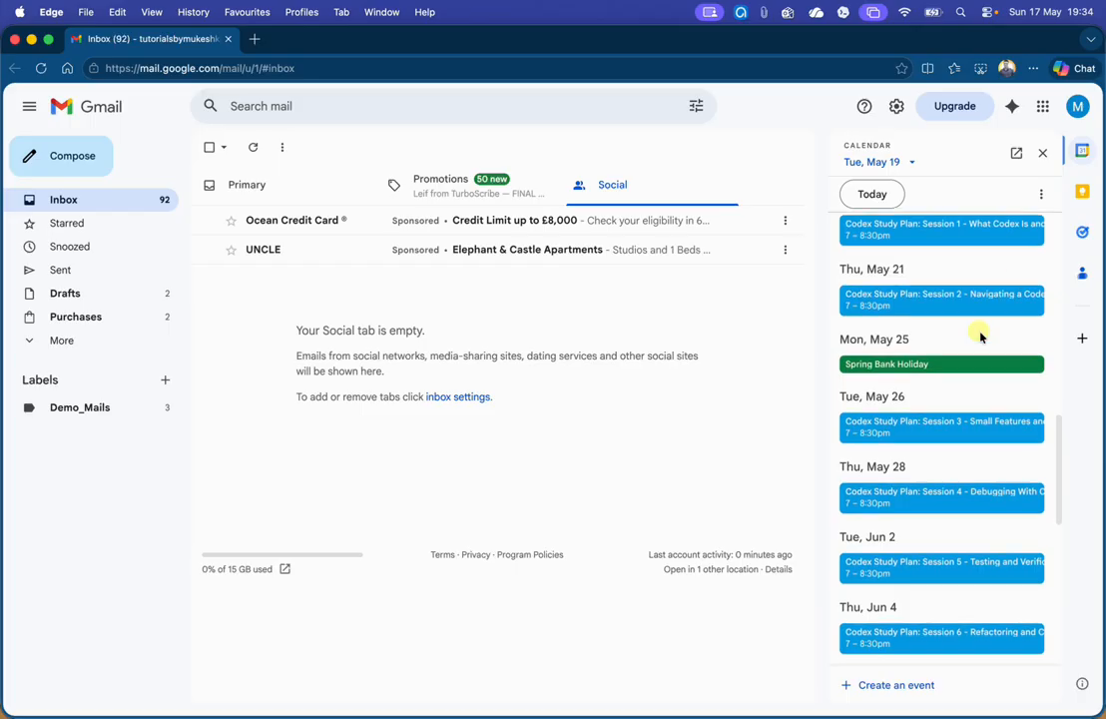
pyautogui.scroll(3, 974, 338)
pyautogui.scroll(-10, 948, 349)
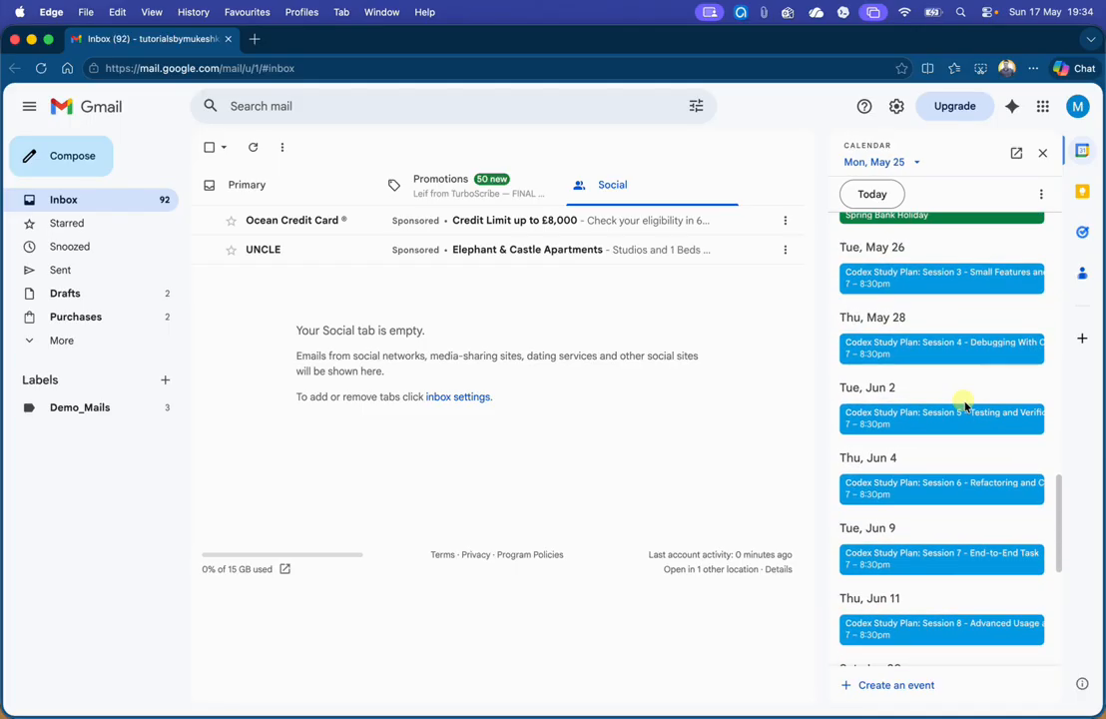
pyautogui.scroll(5, 974, 579)
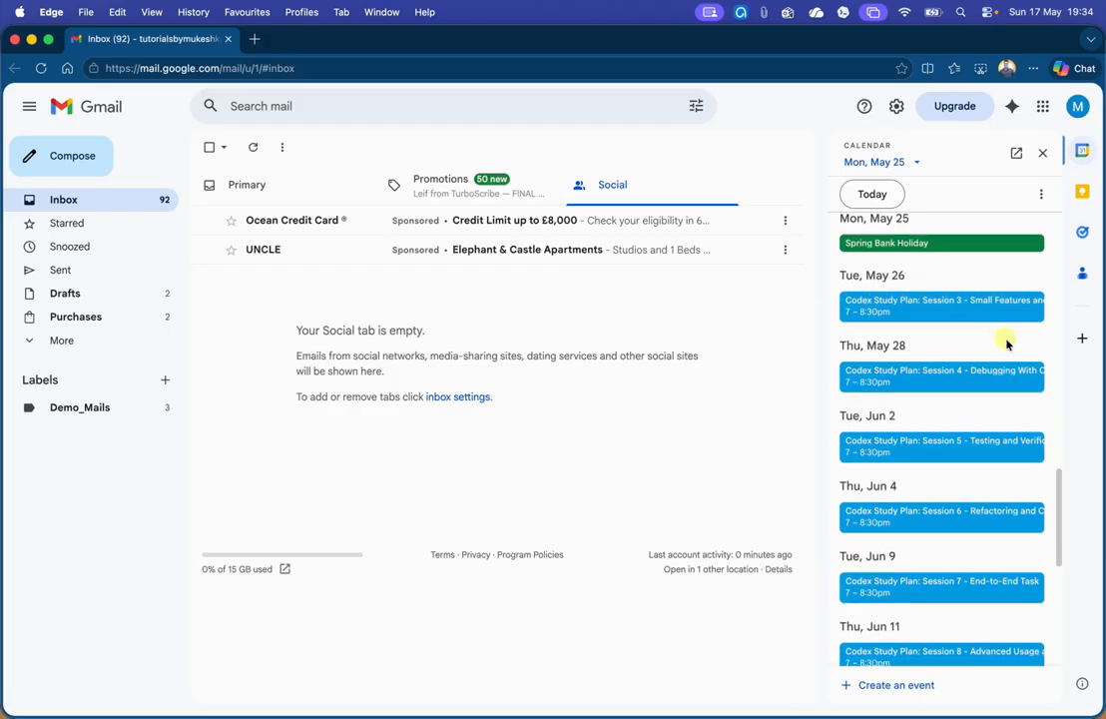
pyautogui.scroll(-5, 1008, 399)
pyautogui.scroll(10, 1013, 489)
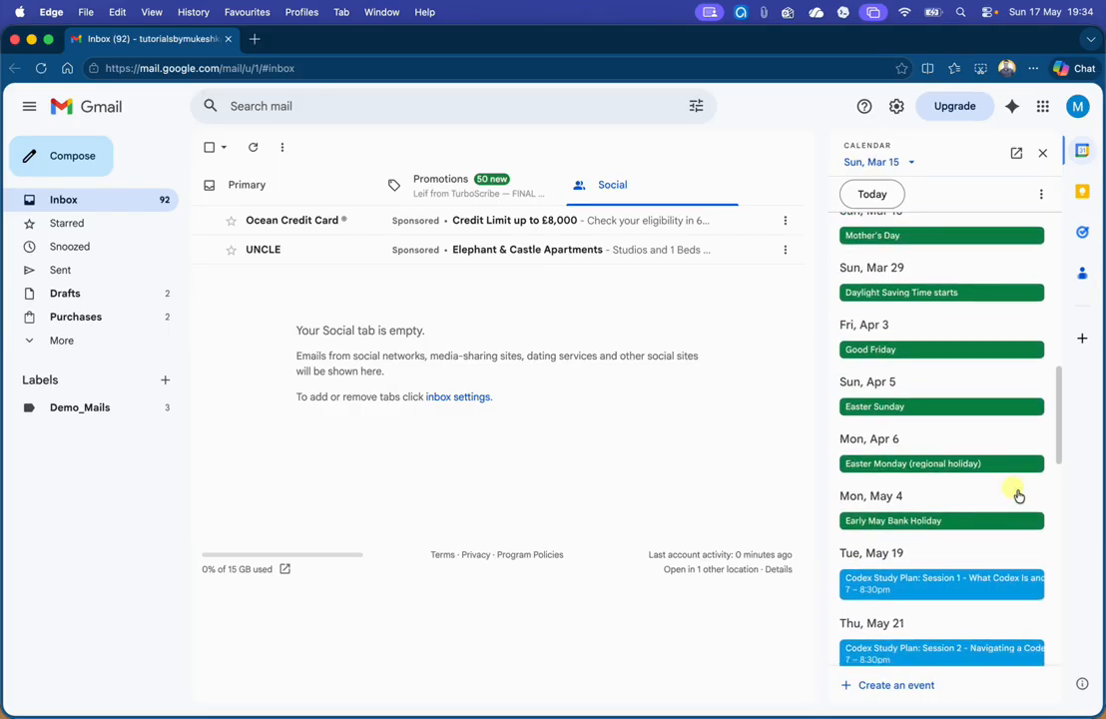
pyautogui.scroll(-3, 1005, 528)
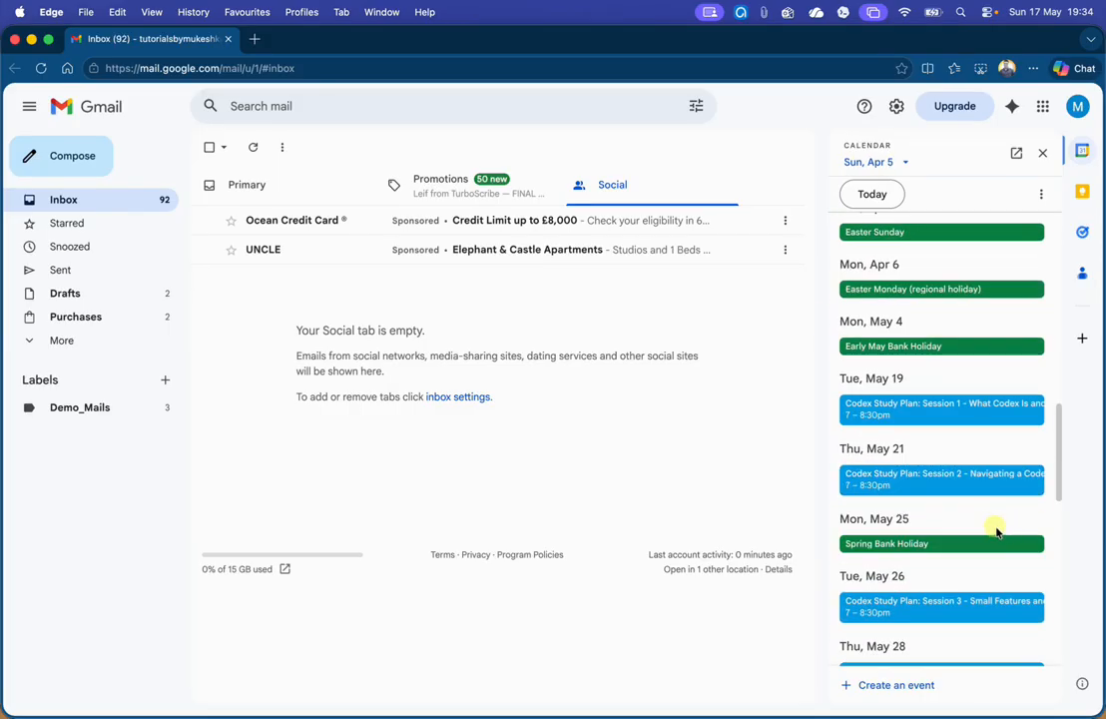
# Return to the Codex chat and send the request "Give me the top email sender from my mailbox"
pyautogui.click(29, 40)
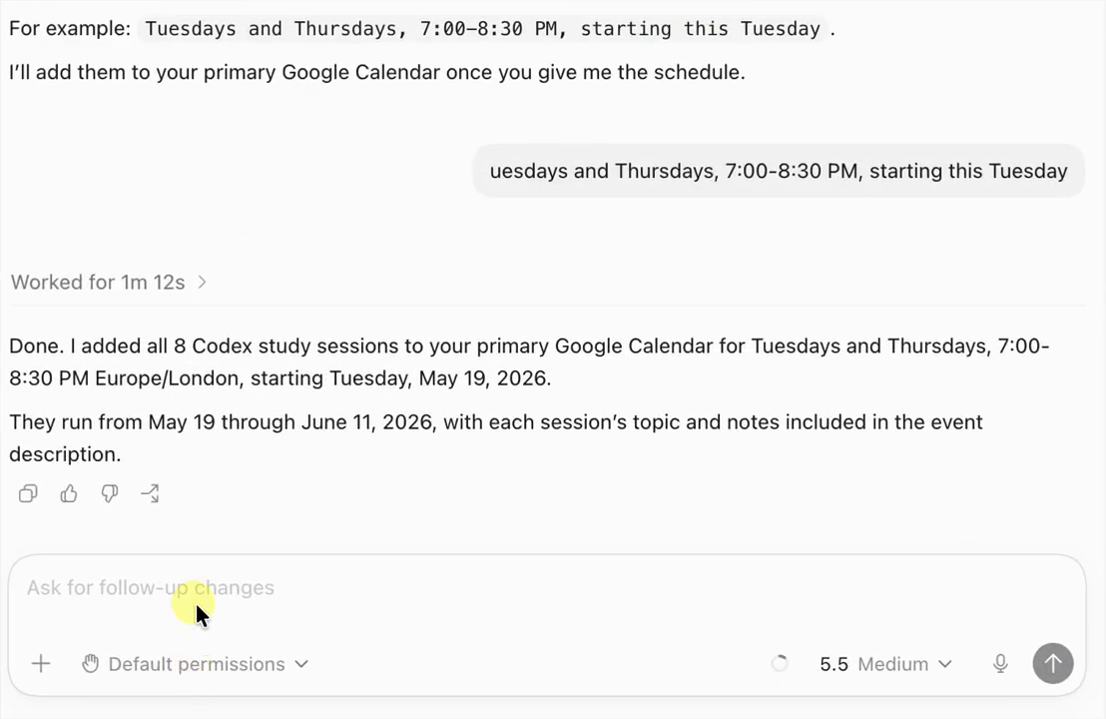
pyautogui.write('Give me')
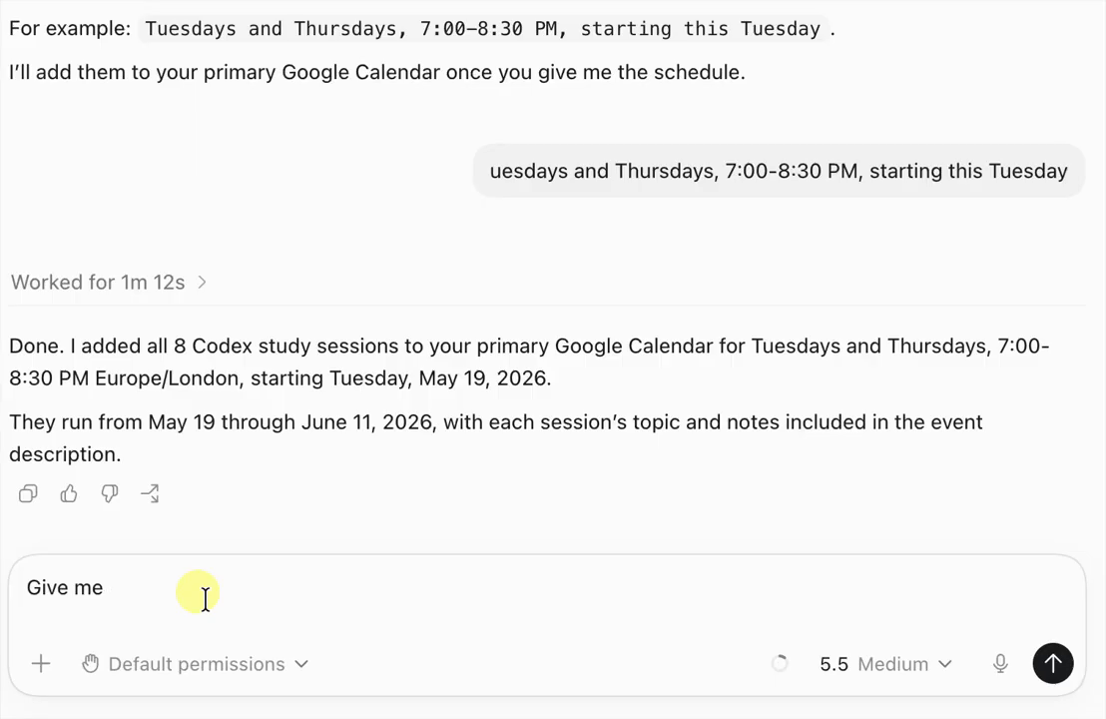
pyautogui.write(' the top')
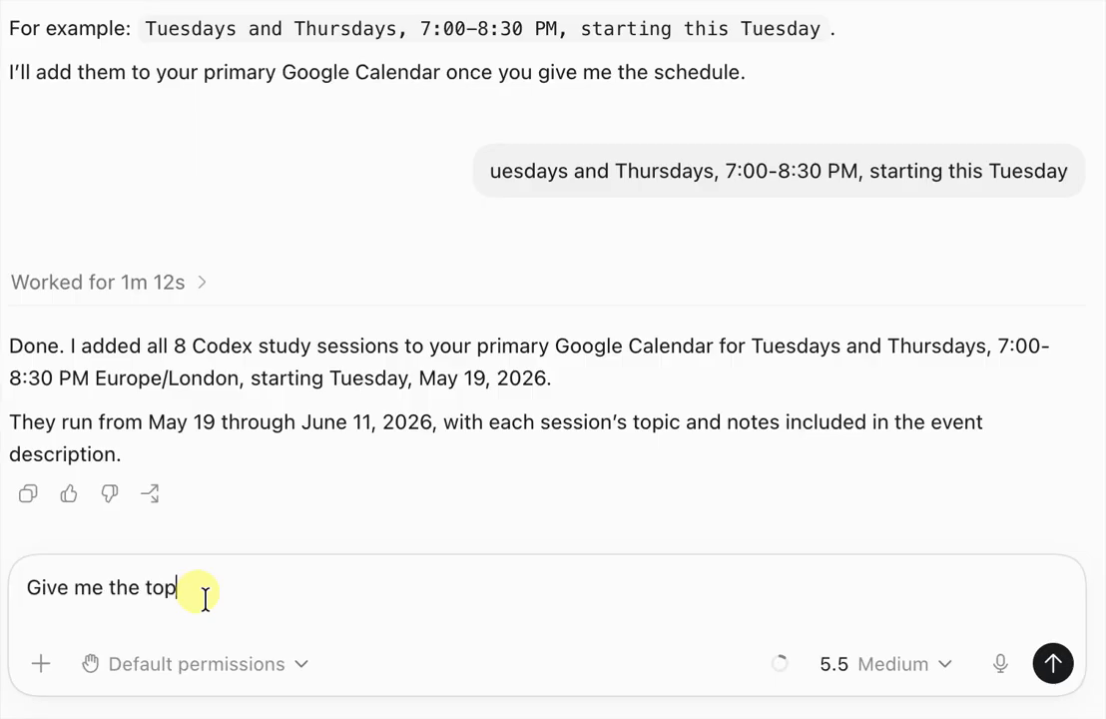
pyautogui.write(' email sender form')
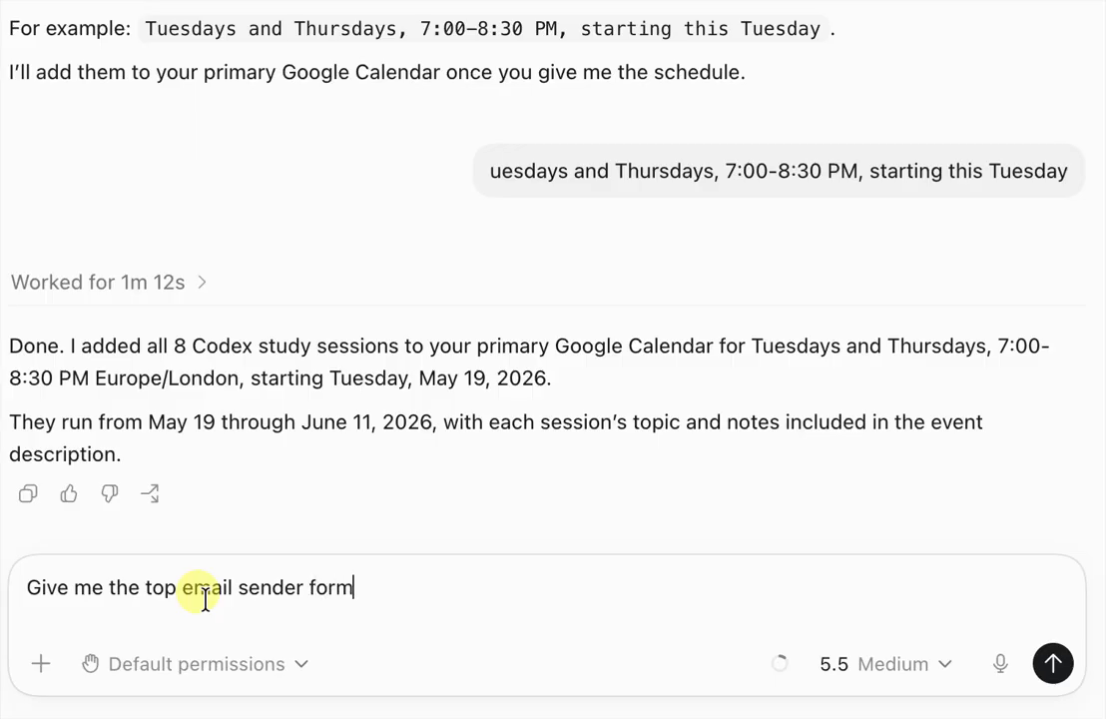
pyautogui.press('BackSpace')
pyautogui.press('BackSpace')
pyautogui.press('BackSpace')
pyautogui.write('from')
pyautogui.press('BackSpace')
pyautogui.press('BackSpace')
pyautogui.write('rom my mai')
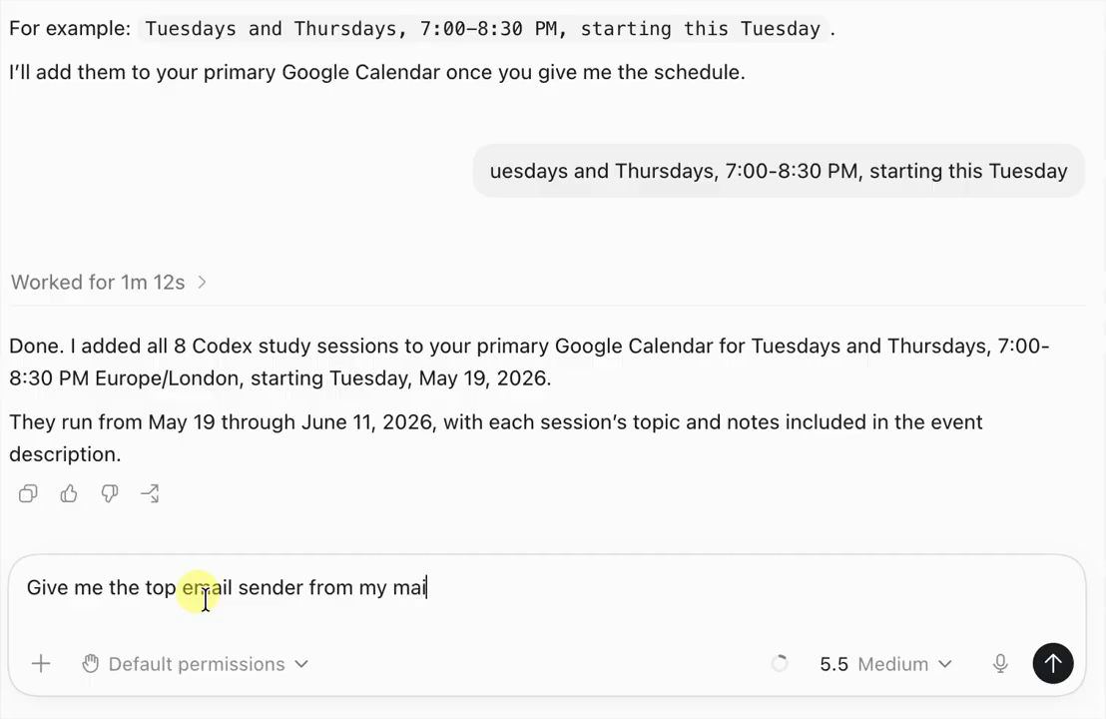
pyautogui.write('lbox')
pyautogui.press('Return')
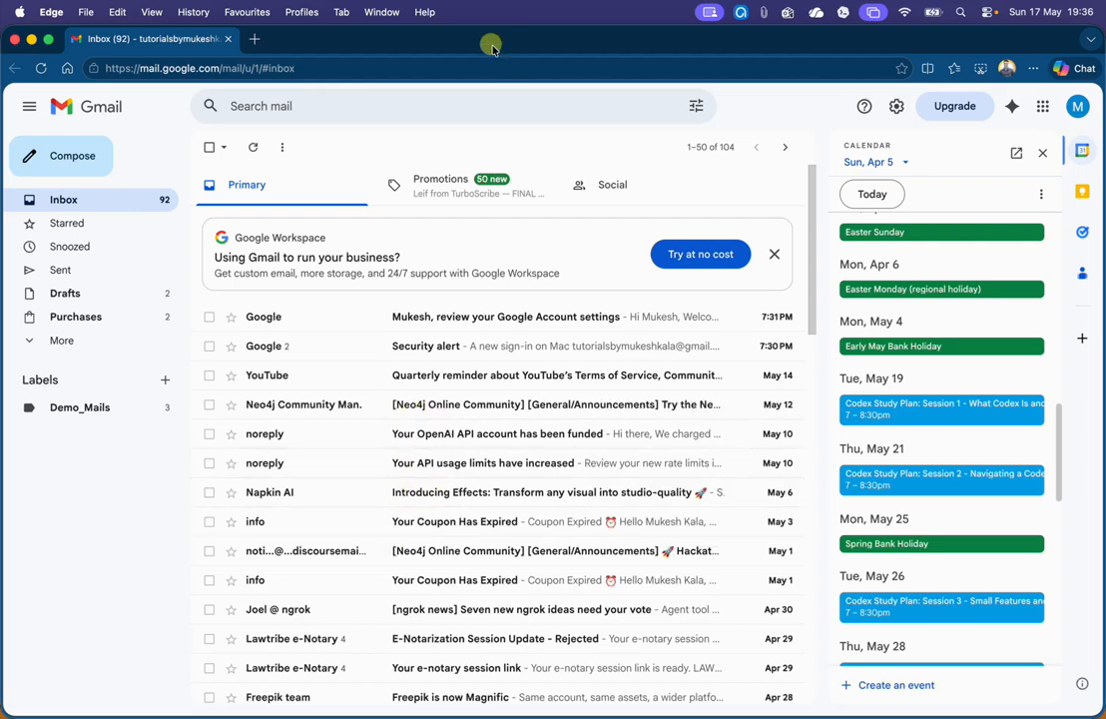
# Browse the Codex plugin library through its Featured, Coding, Design, Lifestyle and Productivity categories
pyautogui.moveTo(489, 45); pyautogui.dragTo(529, 48)
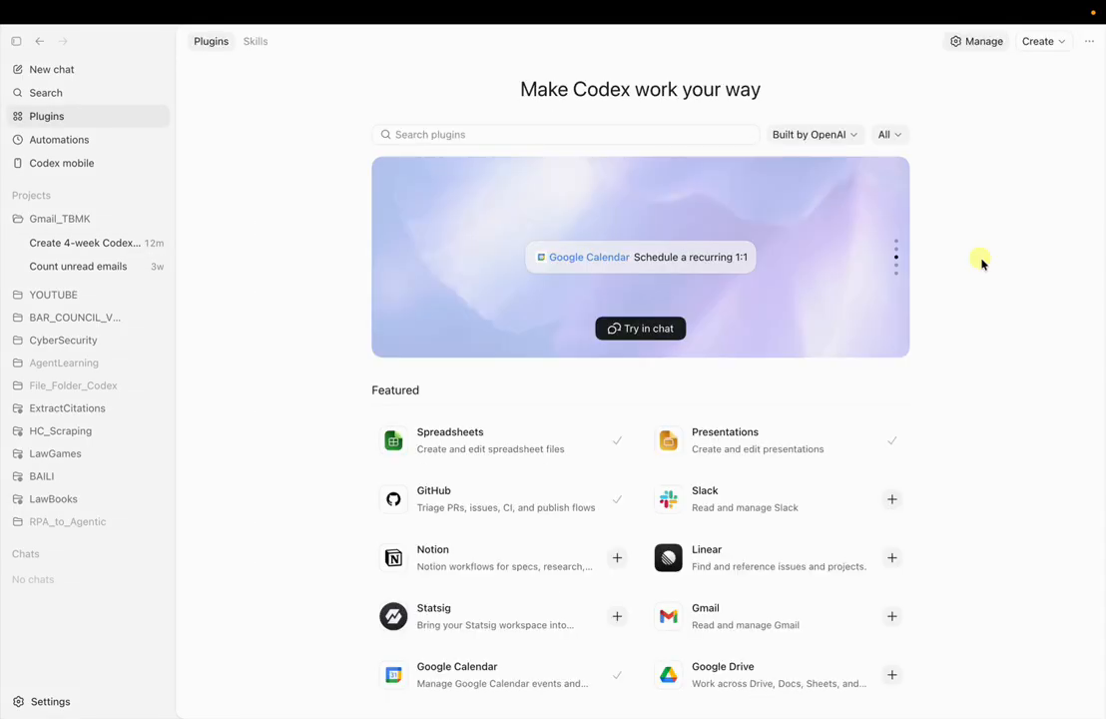
pyautogui.scroll(-10, 970, 402)
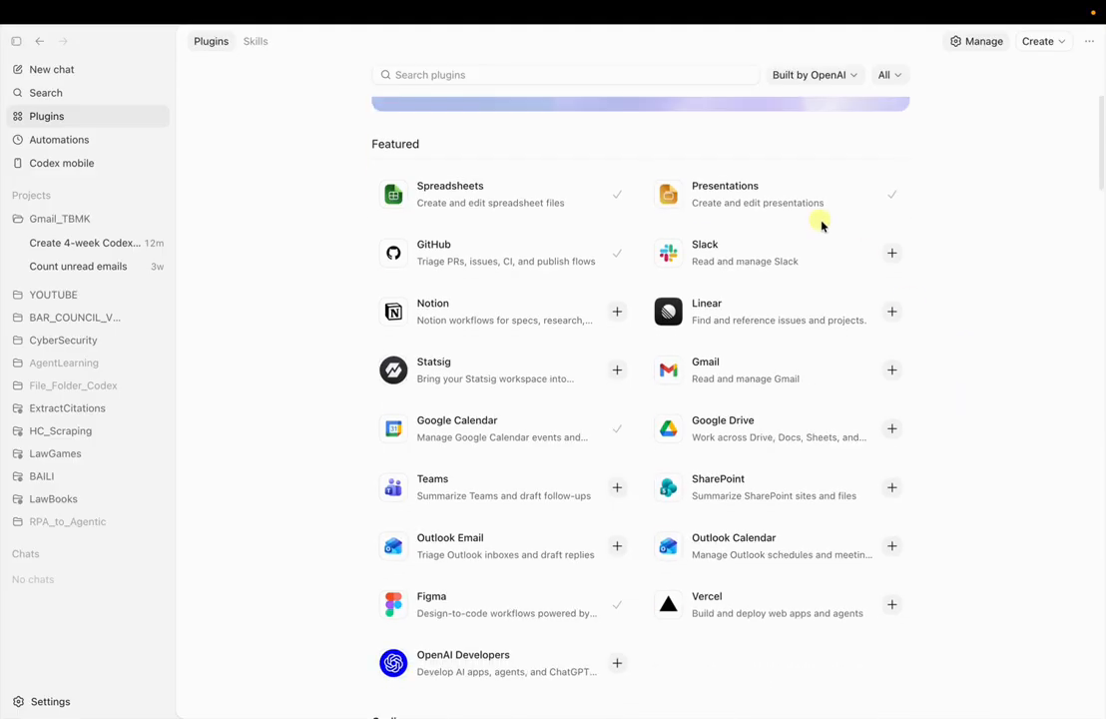
pyautogui.scroll(-3, 779, 444)
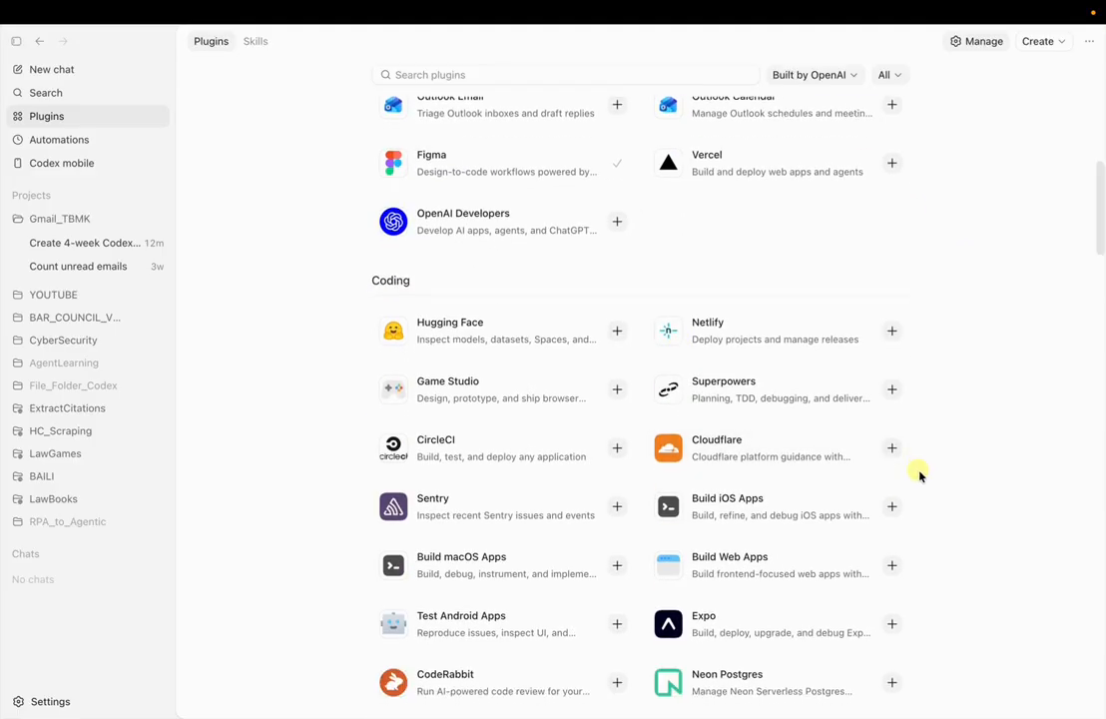
pyautogui.scroll(-2, 918, 474)
pyautogui.scroll(-4, 918, 474)
pyautogui.scroll(15, 918, 471)
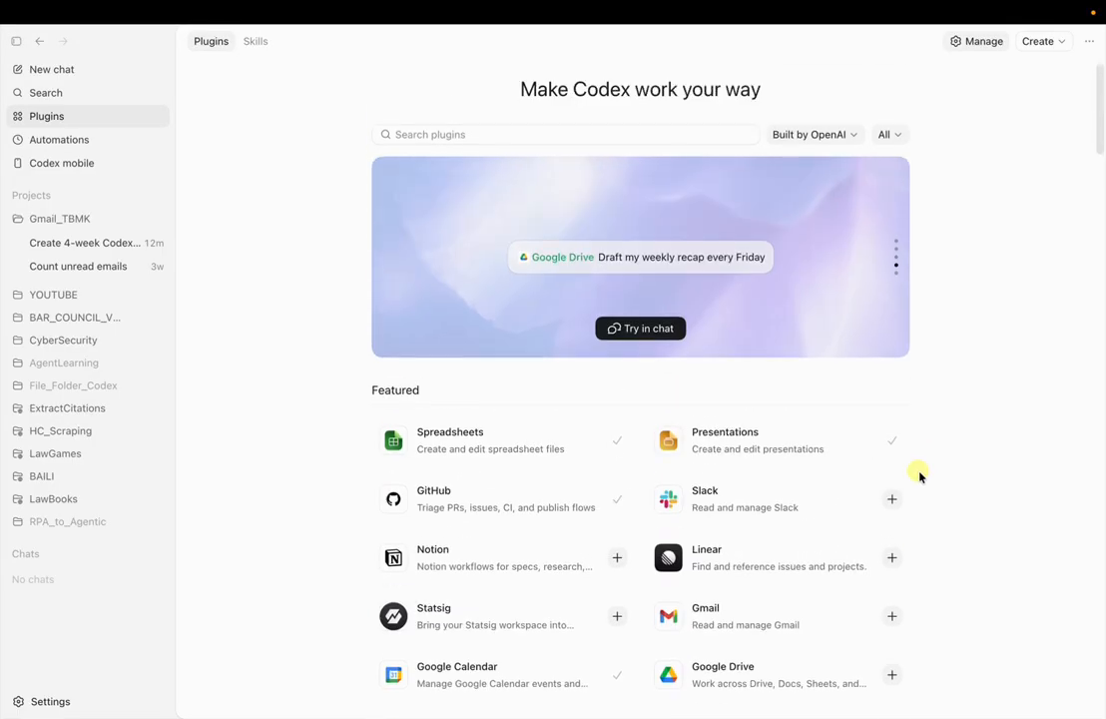
pyautogui.scroll(-20, 649, 467)
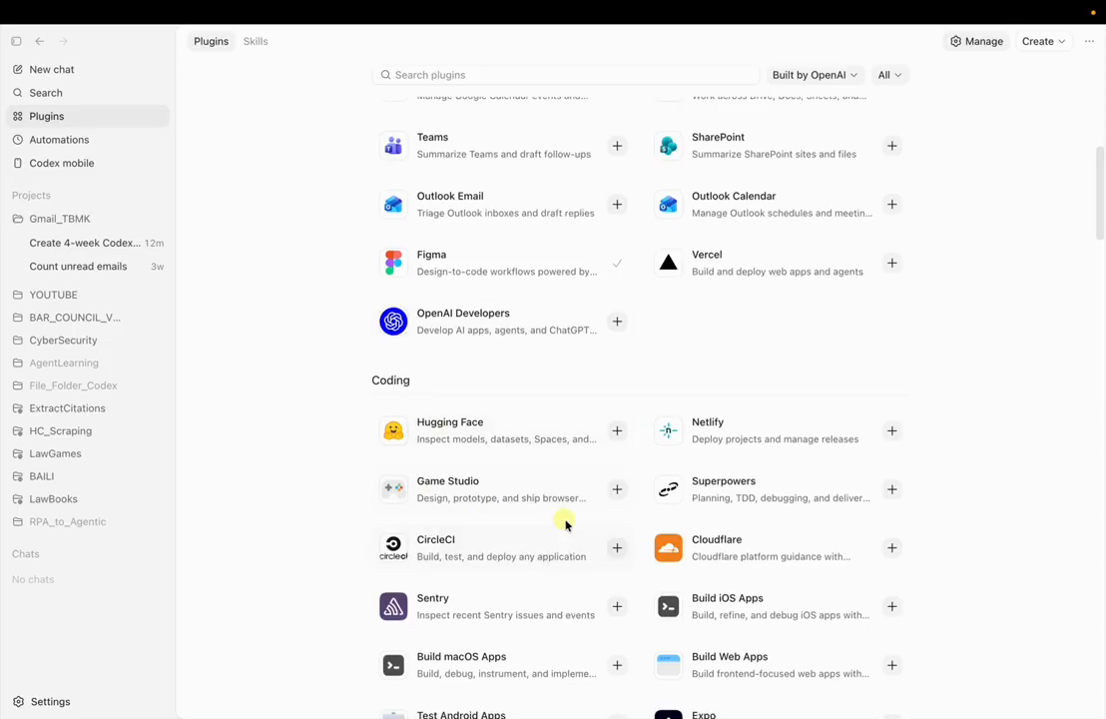
pyautogui.scroll(-10, 629, 515)
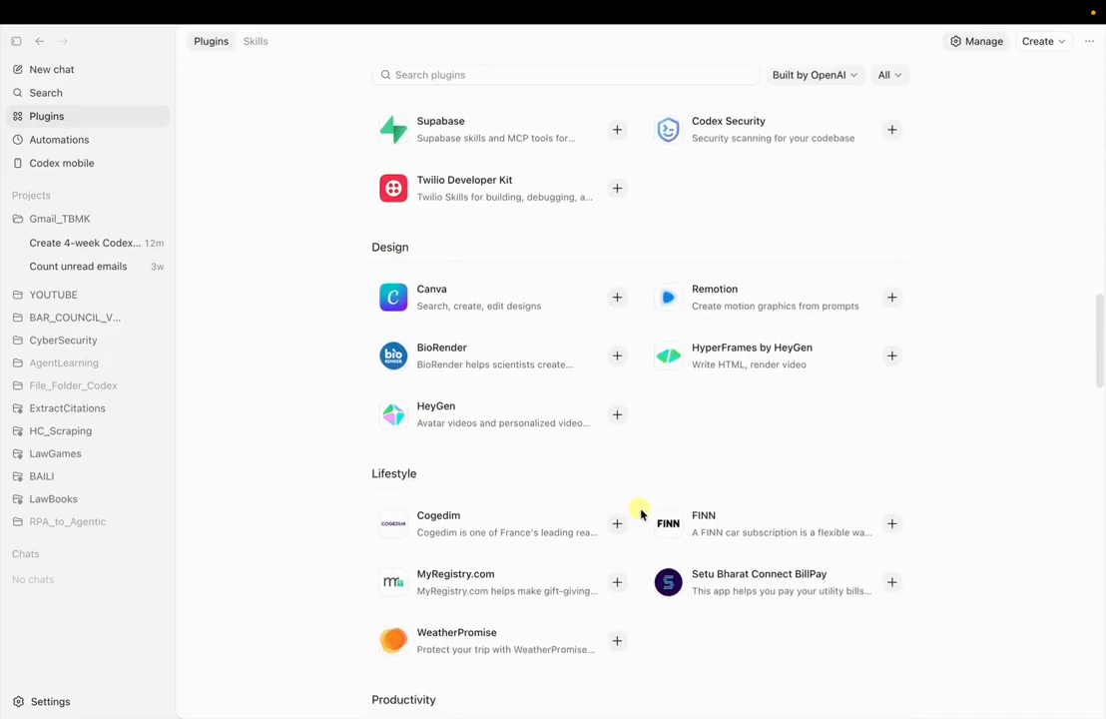
pyautogui.scroll(-9, 733, 516)
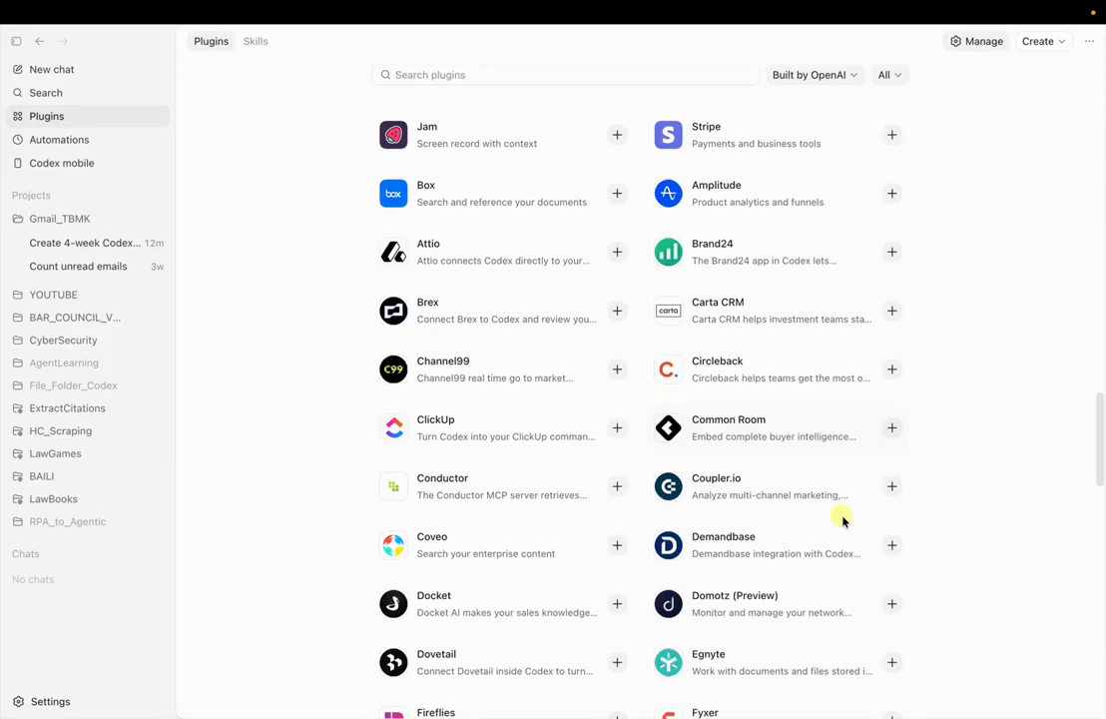
pyautogui.scroll(9, 841, 518)
pyautogui.scroll(20, 841, 518)
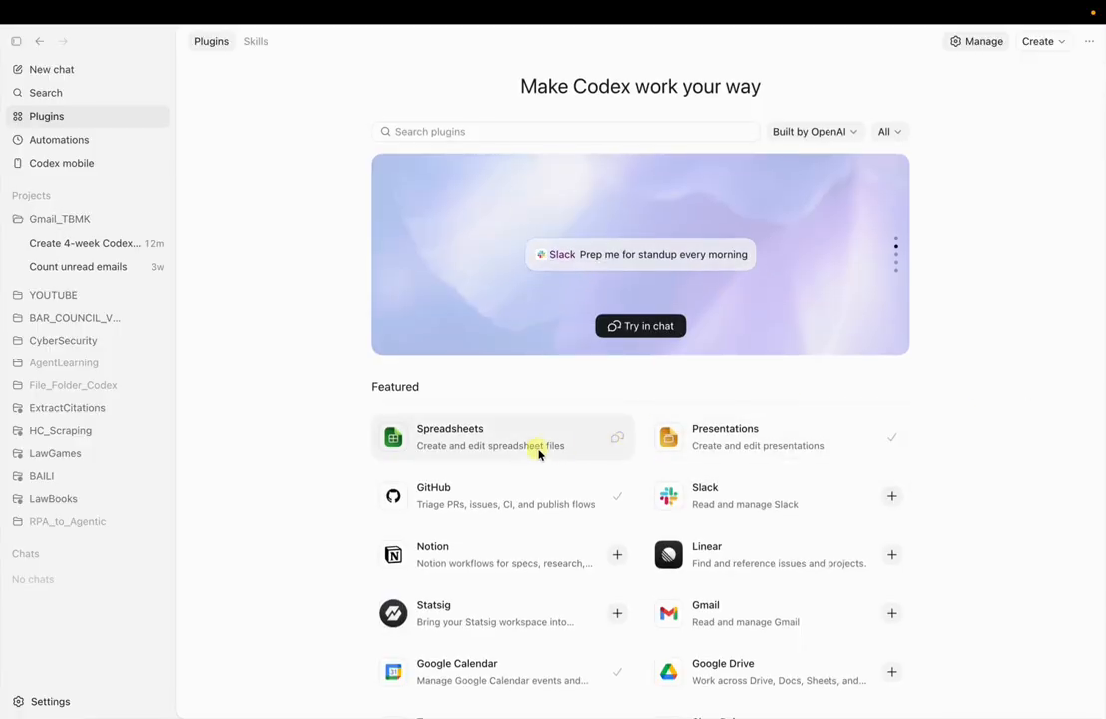
# Examine the Spreadsheets plugin's description, included skill and the skill's options, and return to the plugin library
pyautogui.click(503, 430)
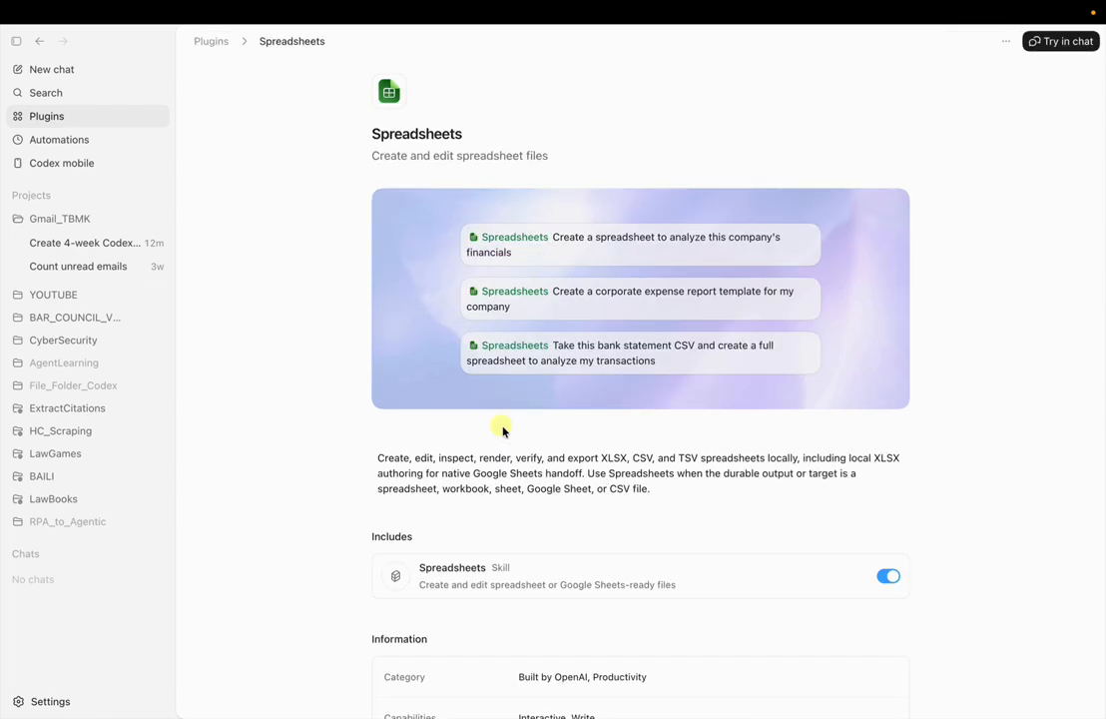
pyautogui.scroll(-3, 736, 464)
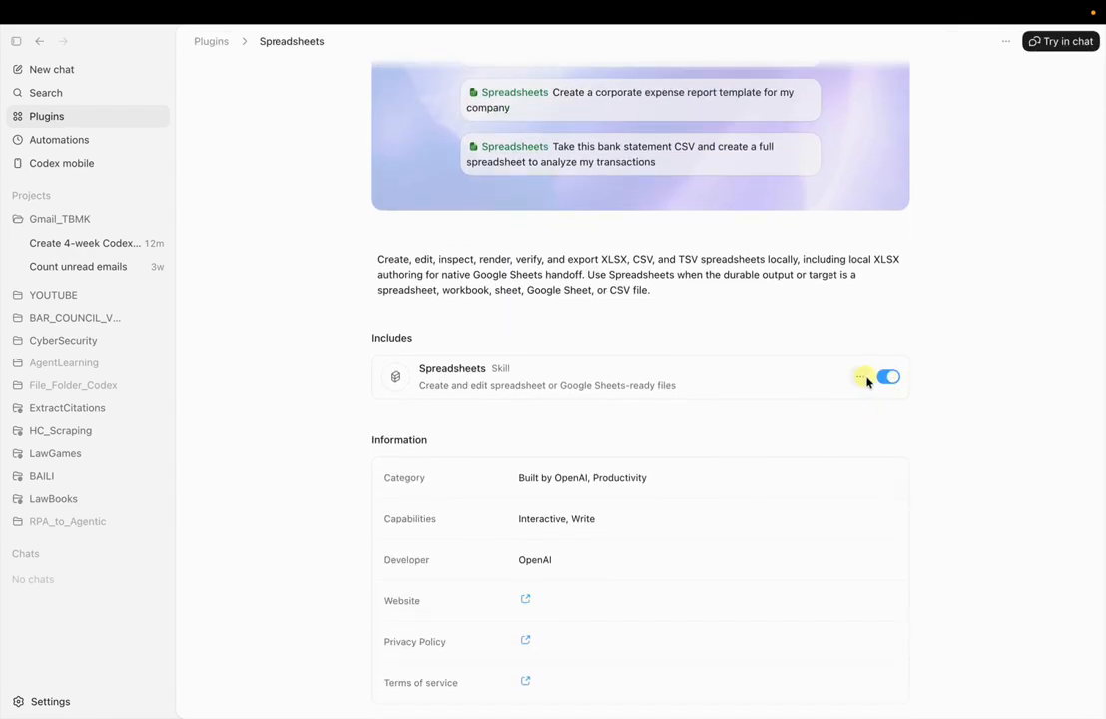
pyautogui.click(861, 376)
pyautogui.click(919, 389)
pyautogui.click(861, 377)
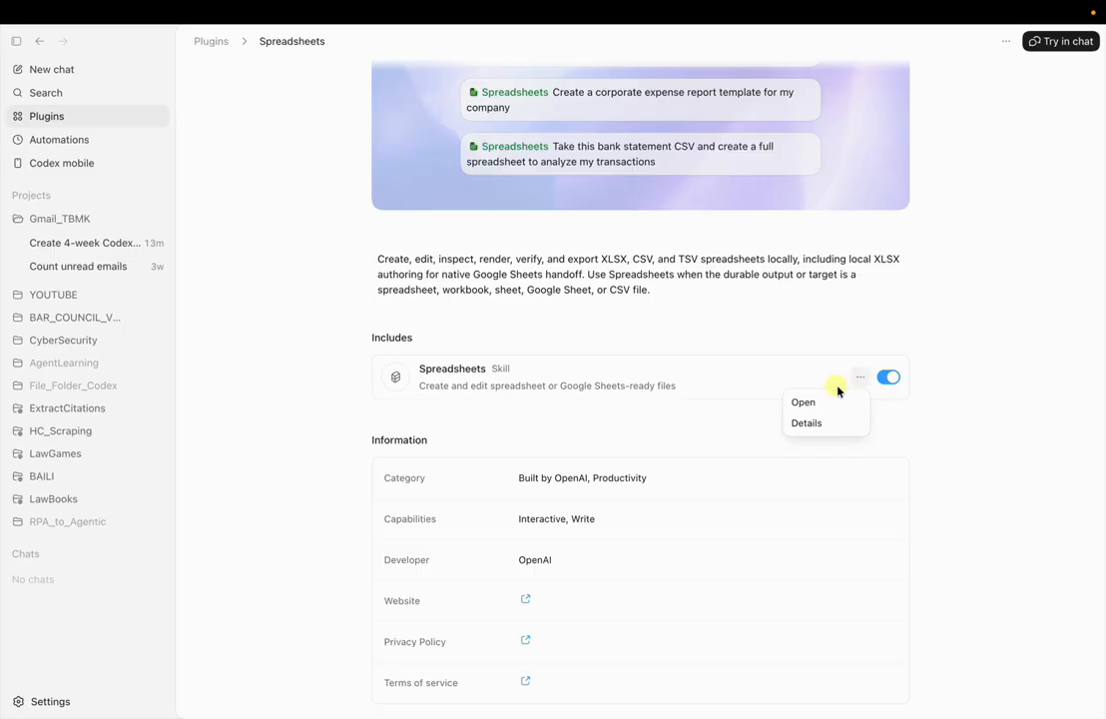
pyautogui.click(40, 116)
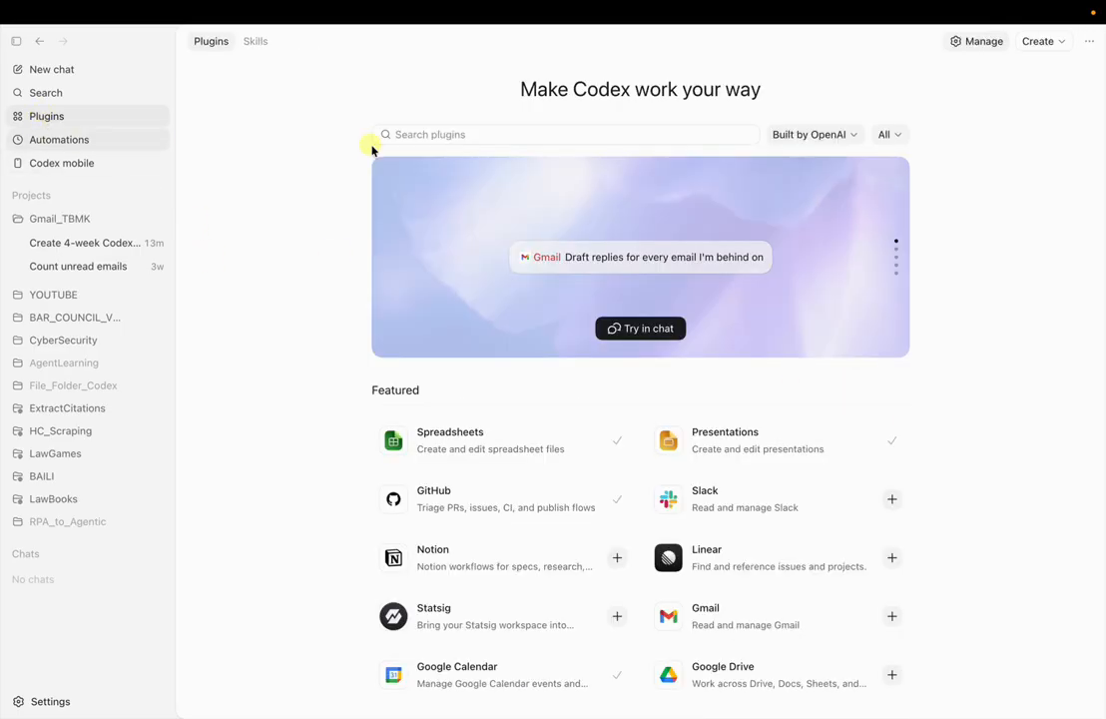
# Disable the installed Spreadsheets plugin in plugin management, and enable it again
pyautogui.click(970, 42)
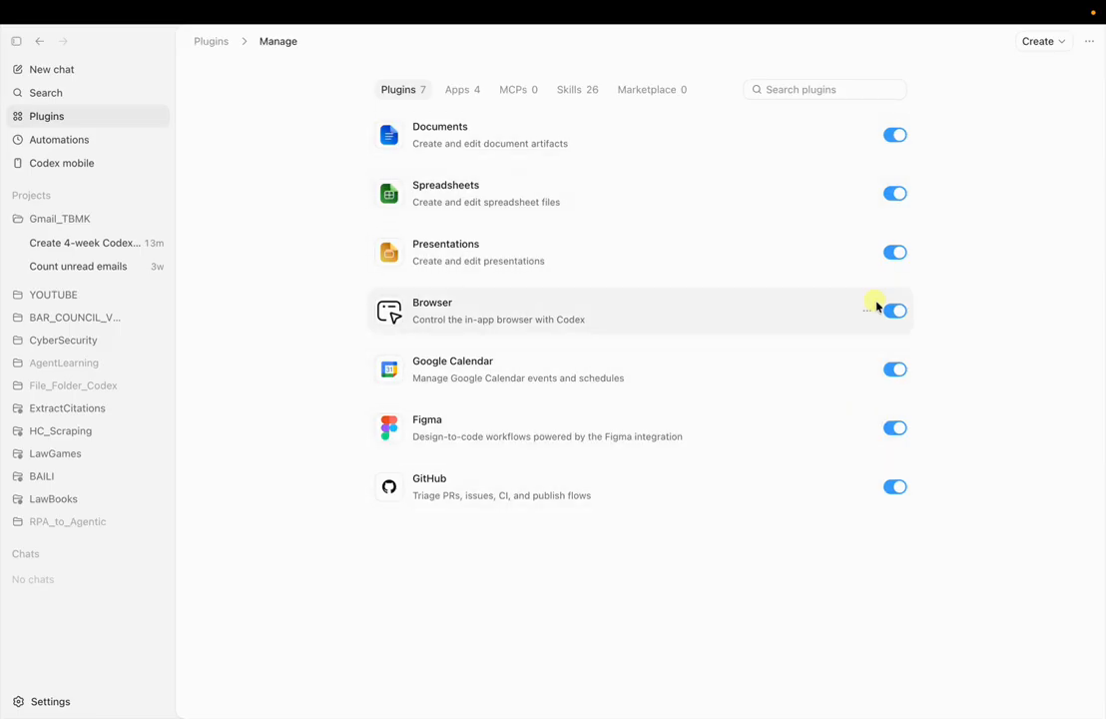
pyautogui.click(889, 199)
pyautogui.click(895, 198)
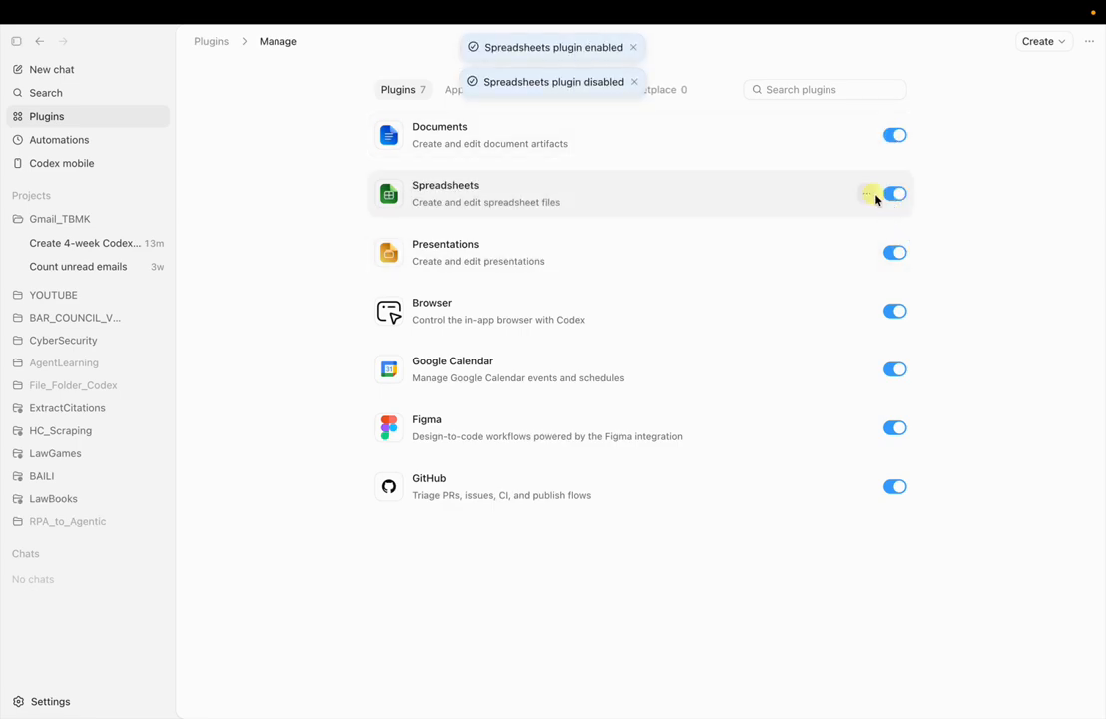
# Check the additional options of the installed Spreadsheets plugin without deleting it, and return to the plugin library
pyautogui.click(873, 196)
pyautogui.click(886, 212)
pyautogui.click(869, 196)
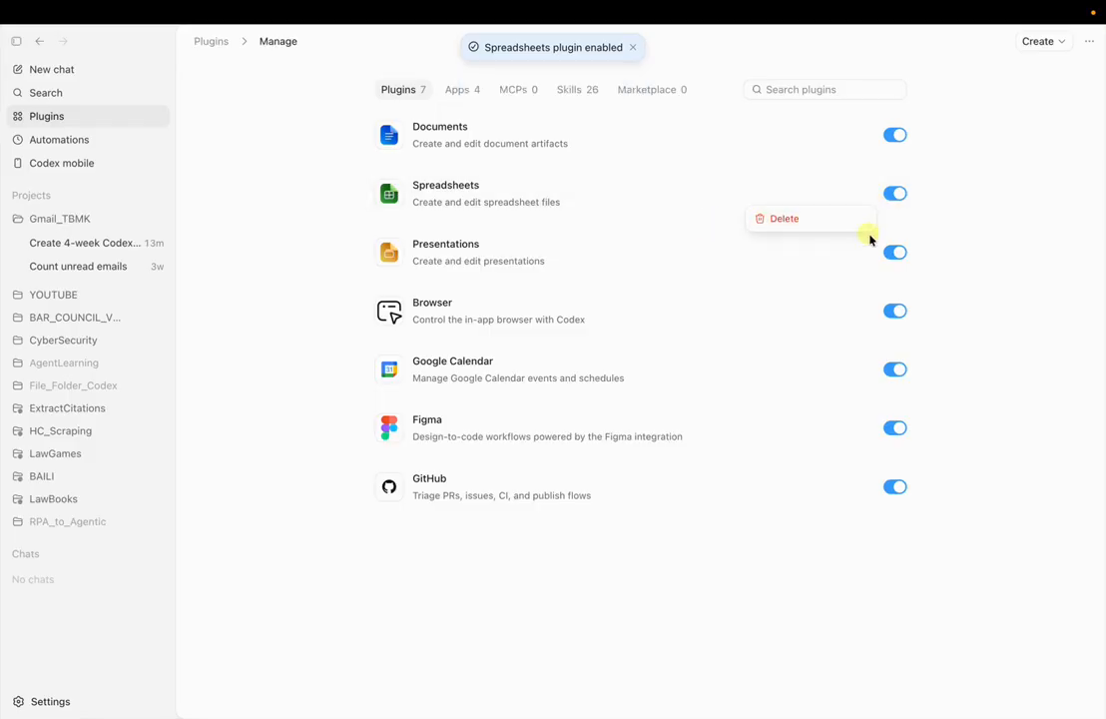
pyautogui.click(940, 240)
pyautogui.click(212, 42)
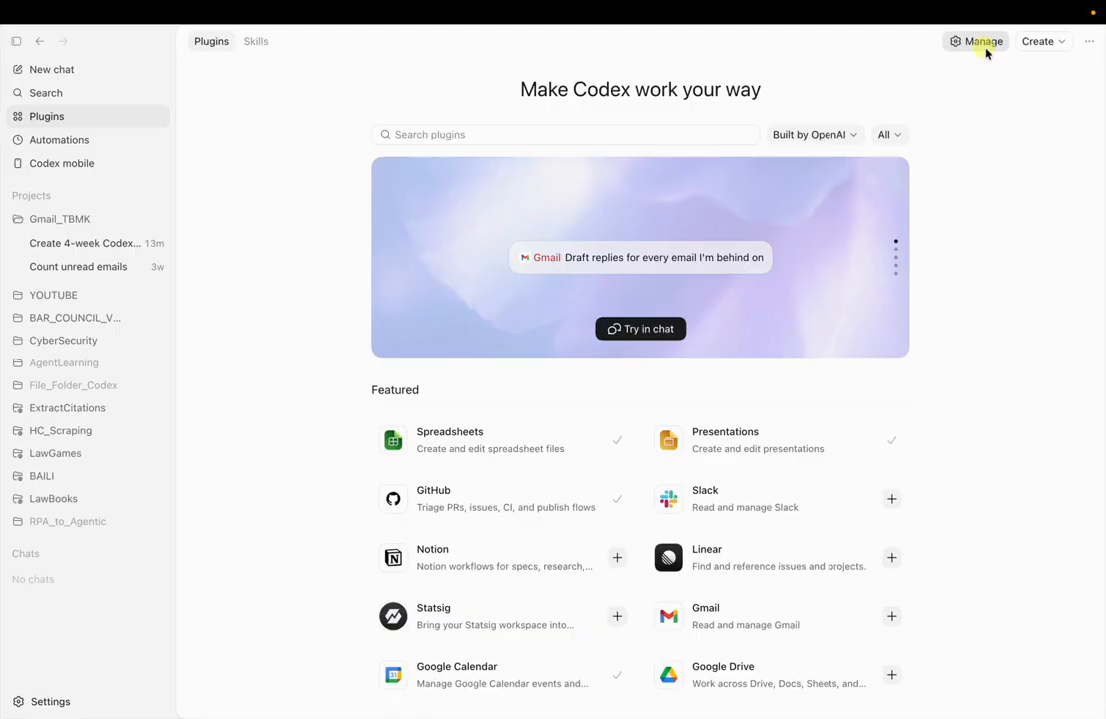
# Search the plugin library for "figma", and clear the search to restore the full list
pyautogui.click(485, 135)
pyautogui.write('figma')
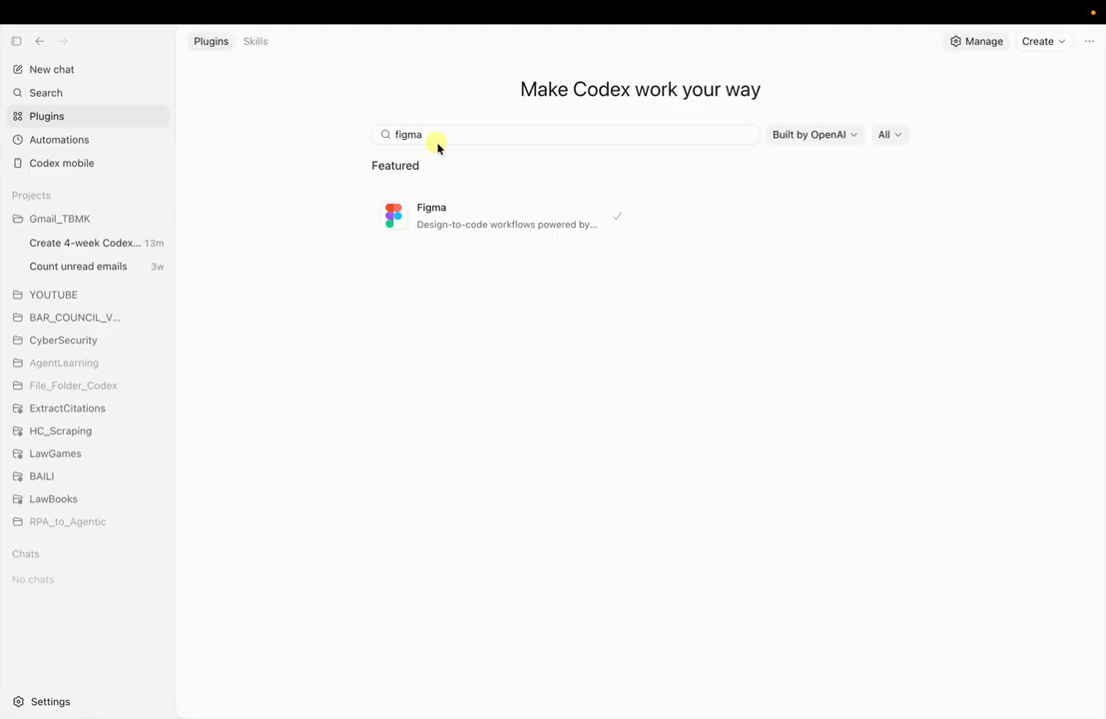
pyautogui.press('BackSpace')
pyautogui.press('BackSpace')
pyautogui.press('BackSpace')
pyautogui.press('BackSpace')
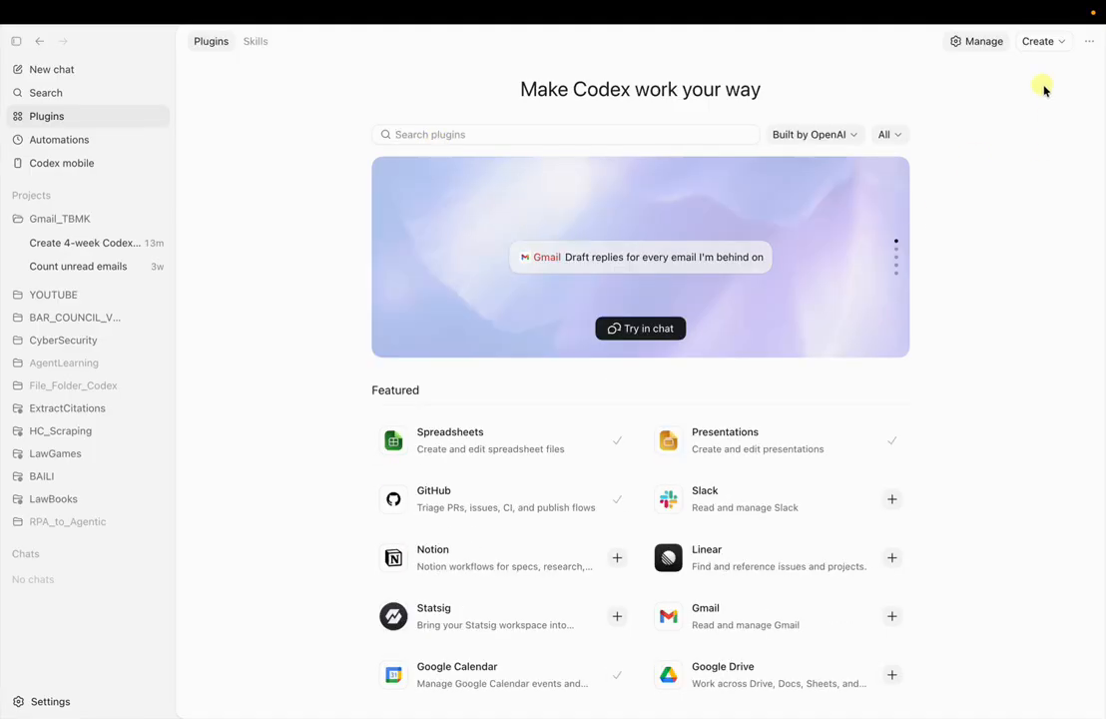
# View the plugin and skill creation options, and choose to create a plugin
pyautogui.click(1038, 42)
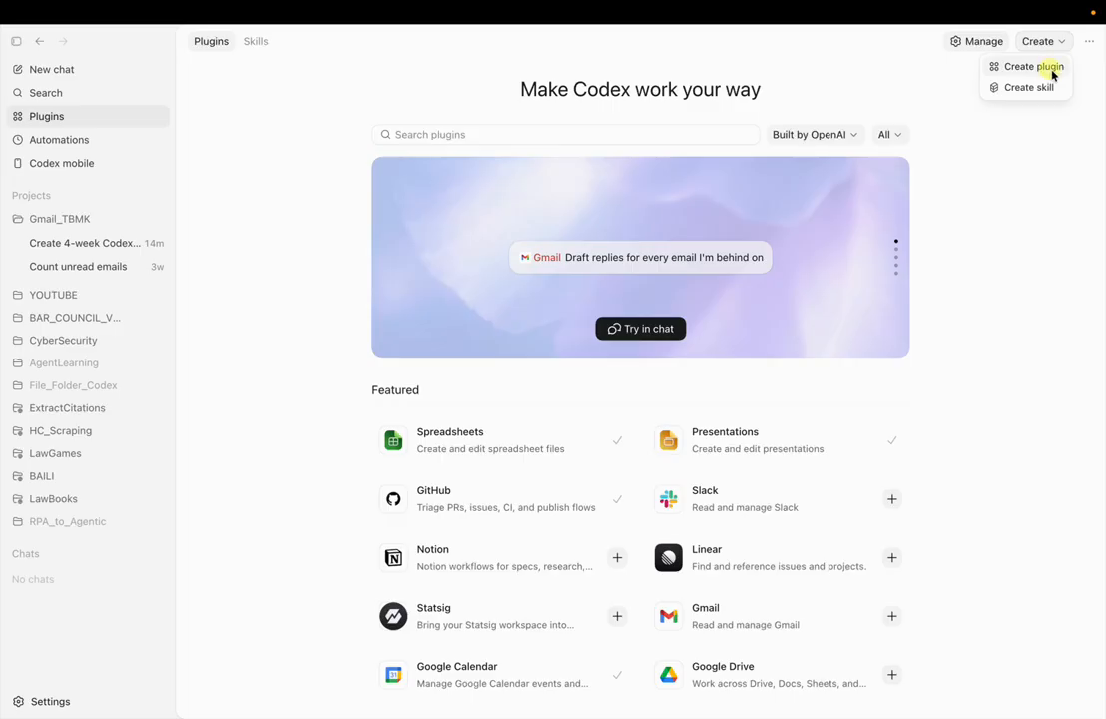
pyautogui.click(1031, 68)
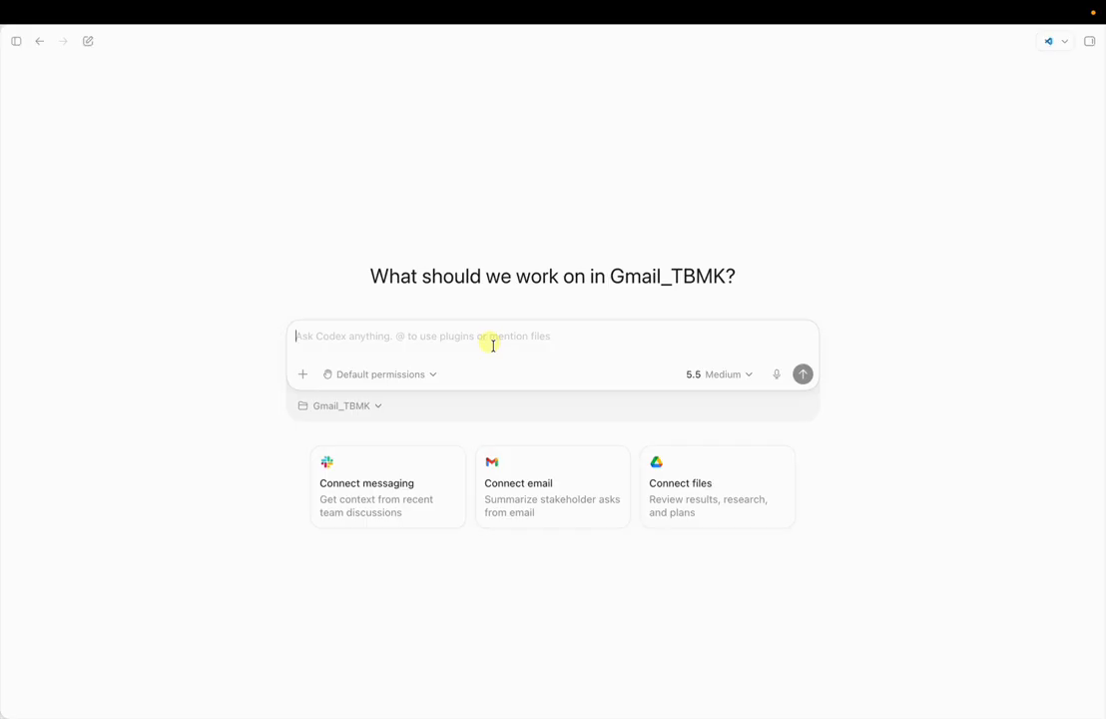
# Draft "read the emails from @" in the Gmail_TBMK chat, browse the installed plugins offered for mention, and remove the mention sign
pyautogui.write('read')
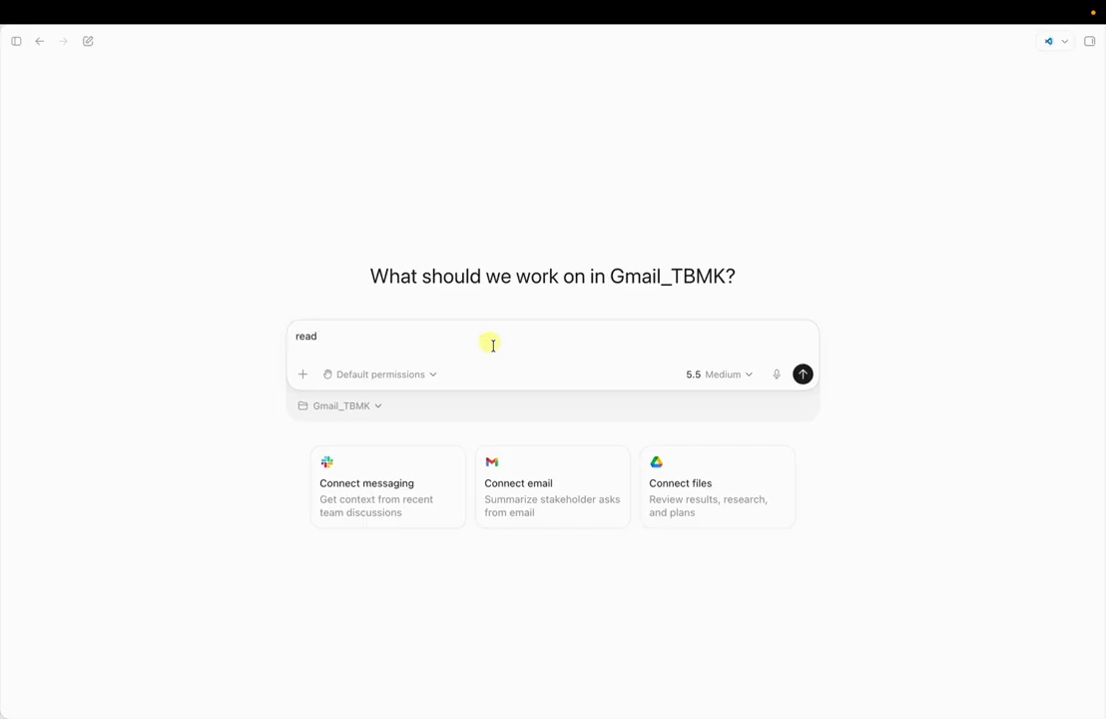
pyautogui.write(' the emails from @')
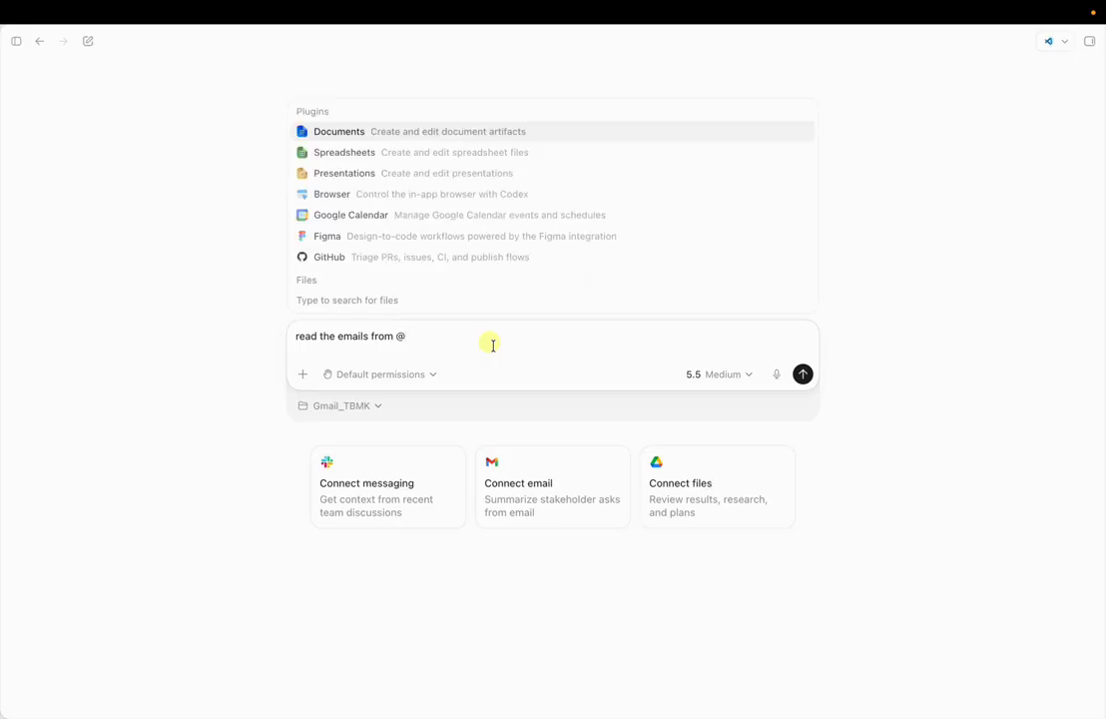
pyautogui.press('Down')
pyautogui.press('Down')
pyautogui.press('Down')
pyautogui.press('Down')
pyautogui.press('Down')
pyautogui.press('Up')
pyautogui.press('Up')
pyautogui.press('Up')
pyautogui.press('Up')
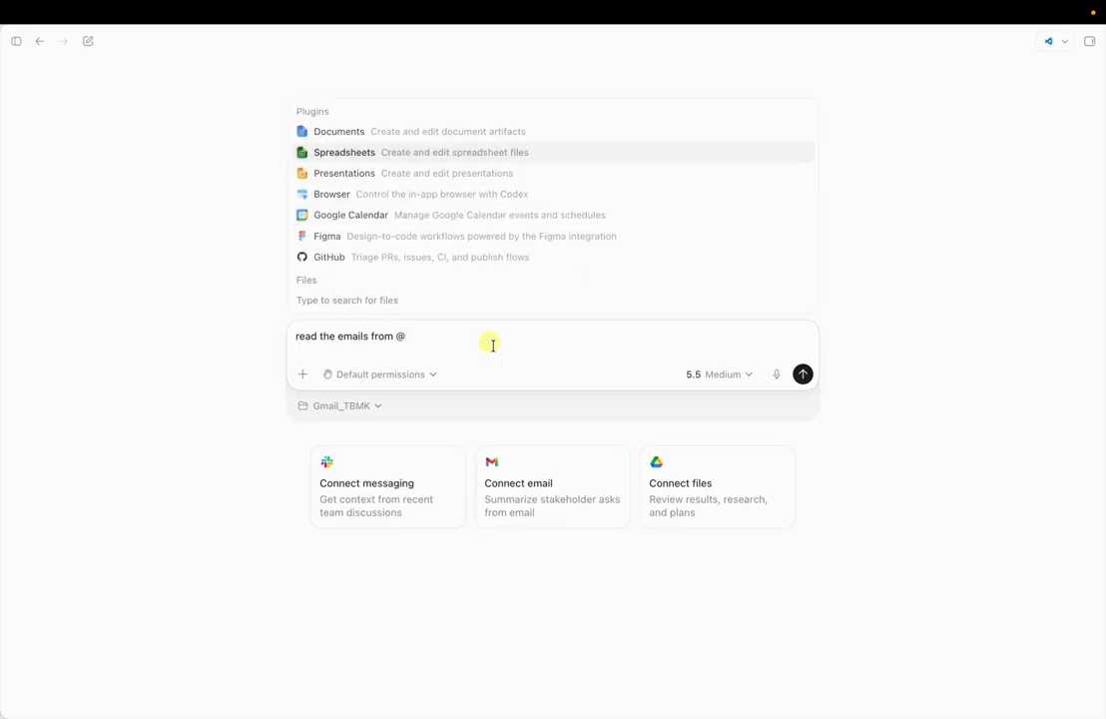
pyautogui.press('Up')
pyautogui.press('Down')
pyautogui.press('Down')
pyautogui.press('Down')
pyautogui.press('Down')
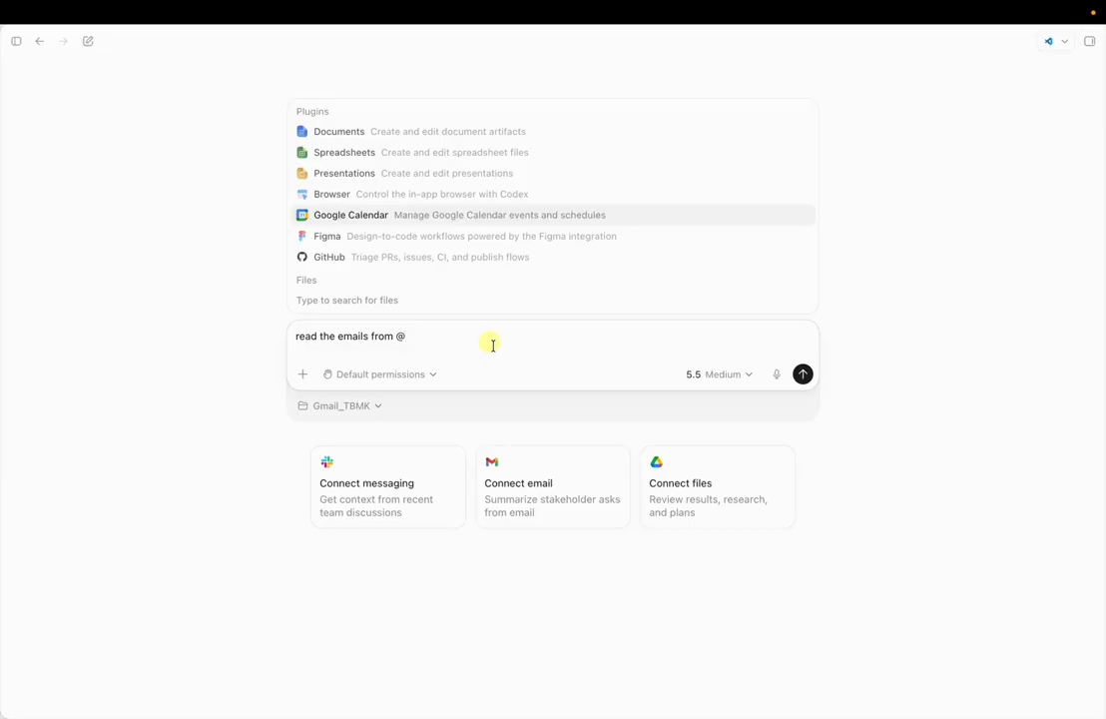
pyautogui.press('BackSpace')
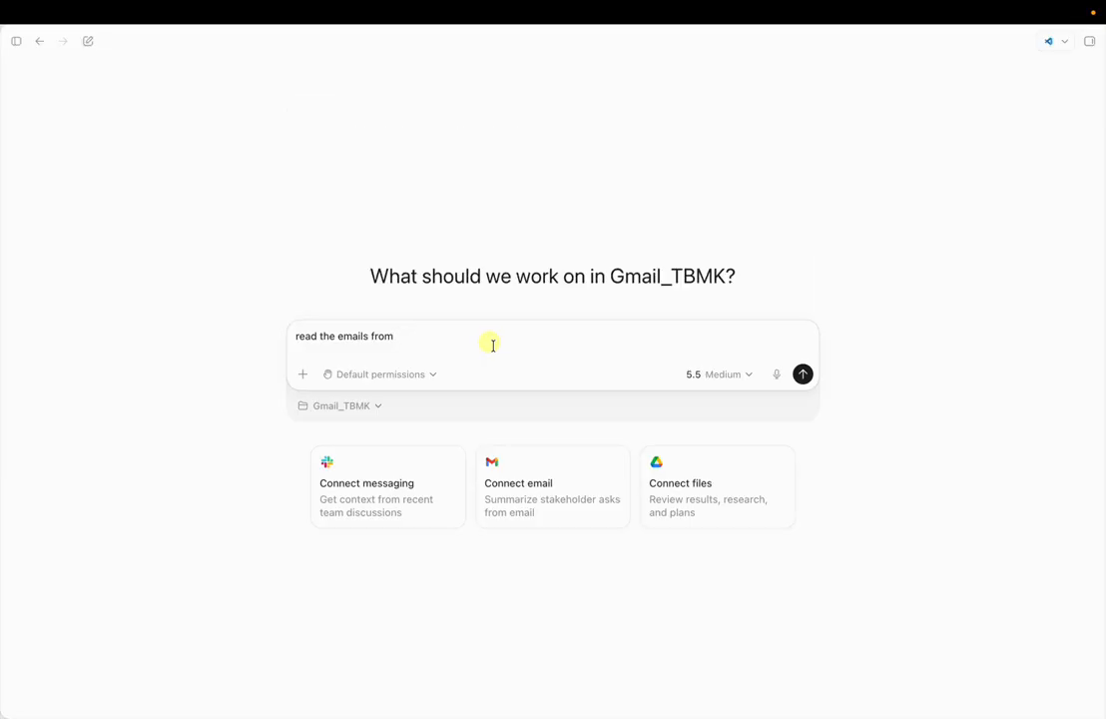
# Look through the installed plugins that can be attached to the prompt, and clear the draft text
pyautogui.click(302, 373)
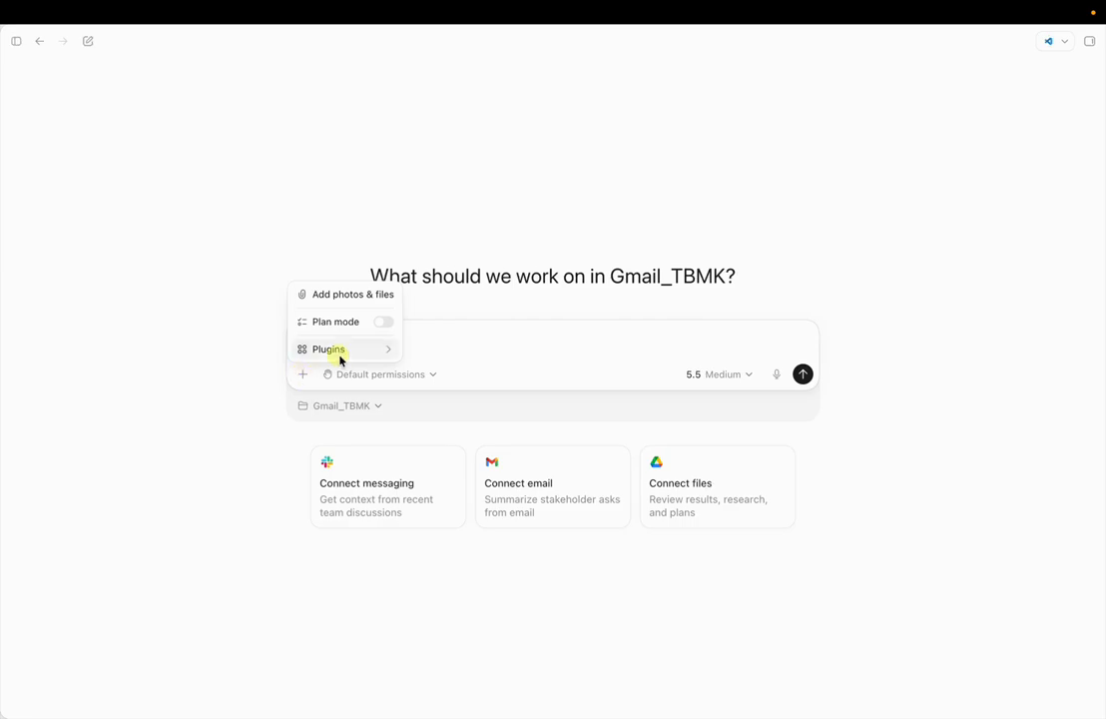
pyautogui.moveTo(340, 357)
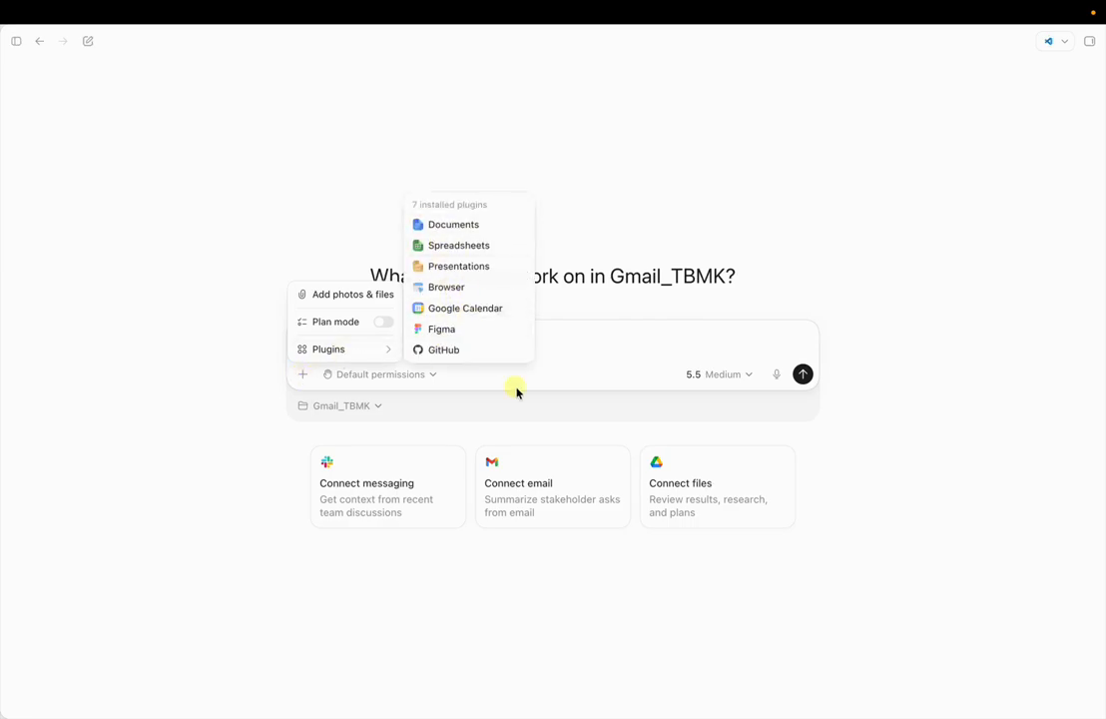
pyautogui.click(583, 349)
pyautogui.write('read the emails from')
pyautogui.moveTo(429, 339); pyautogui.dragTo(254, 338)
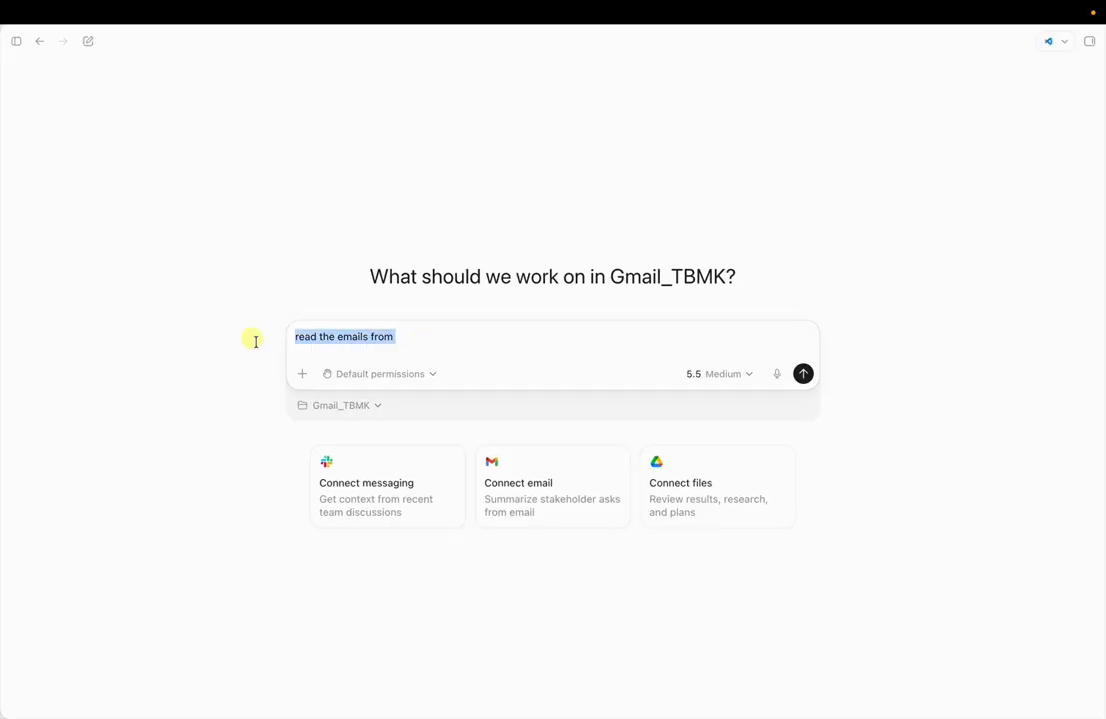
pyautogui.press('BackSpace')
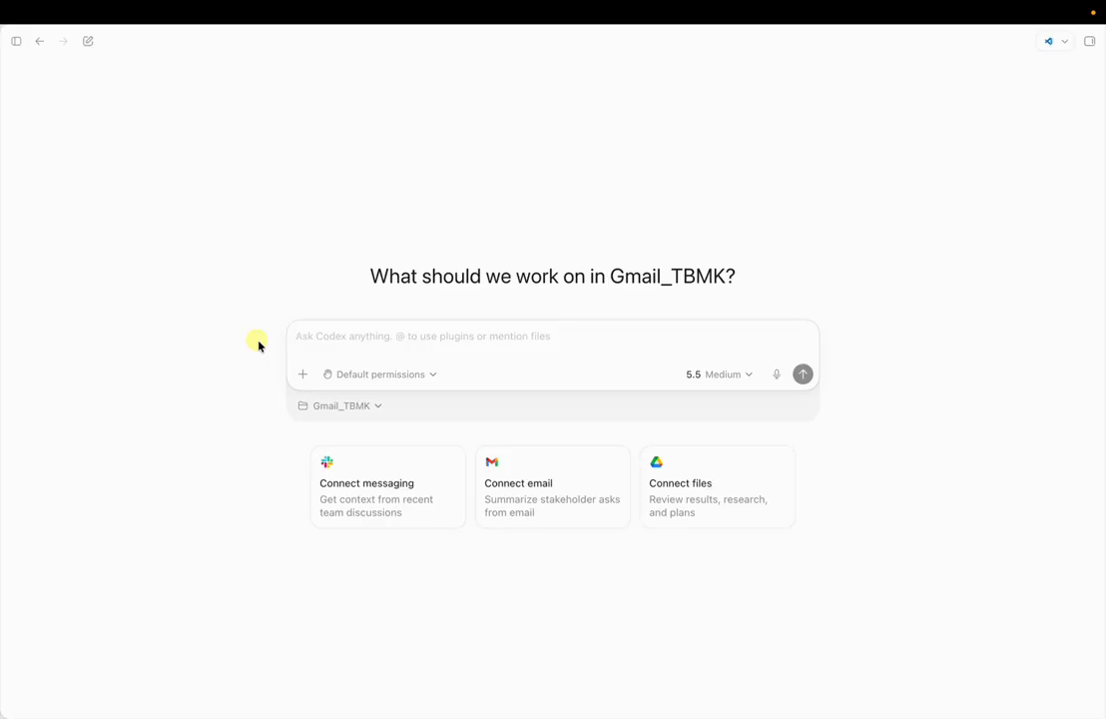
# Send the request 'Create a python code that says "Subscribe to the Channel ... TBMK" and Add it to the git hub repo'
pyautogui.write('Create')
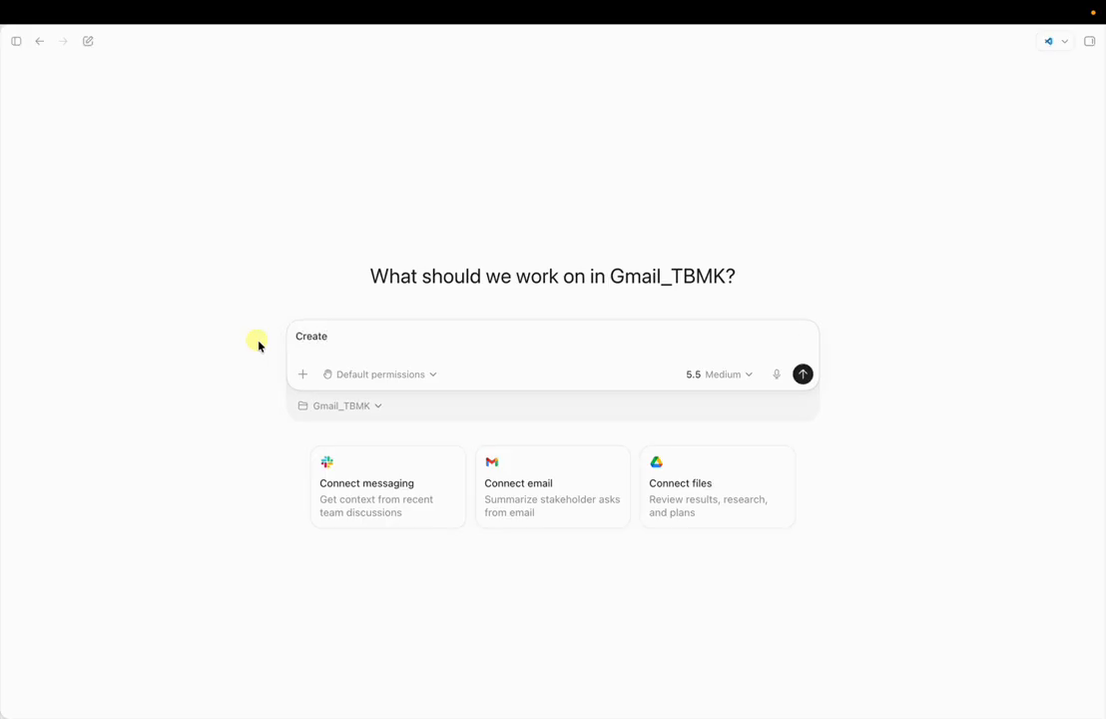
pyautogui.write(' a pythin')
pyautogui.write('n code ')
pyautogui.write('that satys')
pyautogui.write('ys ')
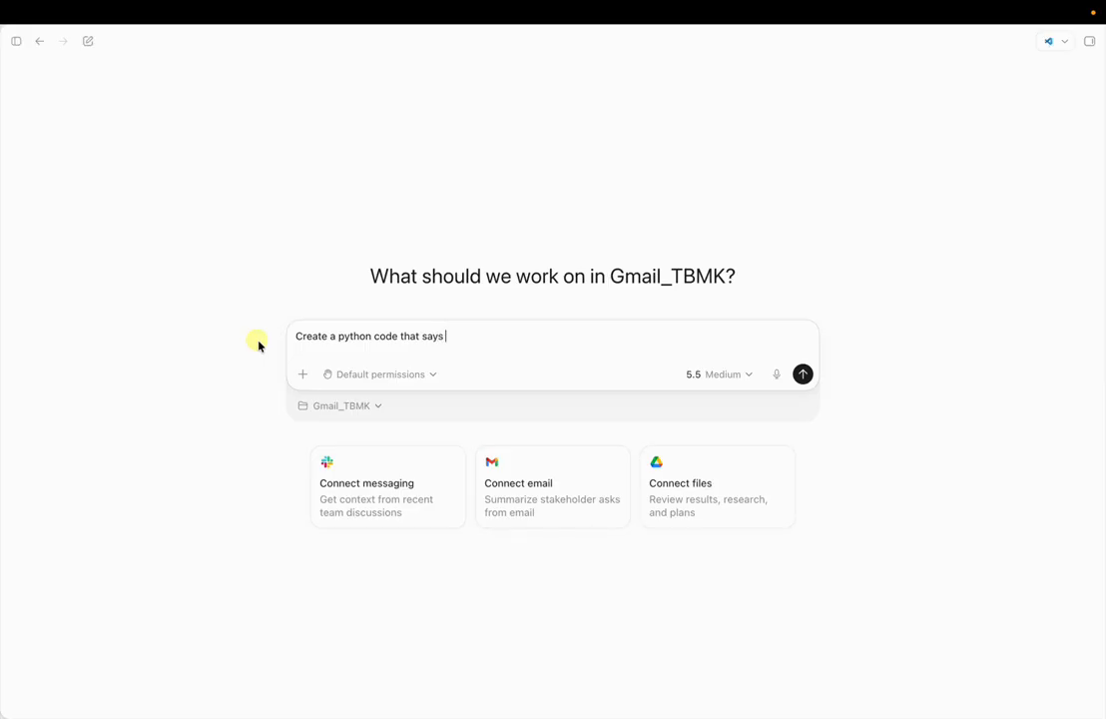
pyautogui.write('""')
pyautogui.write('Subsc')
pyautogui.write('ribe to the Chan')
pyautogui.write('nel')
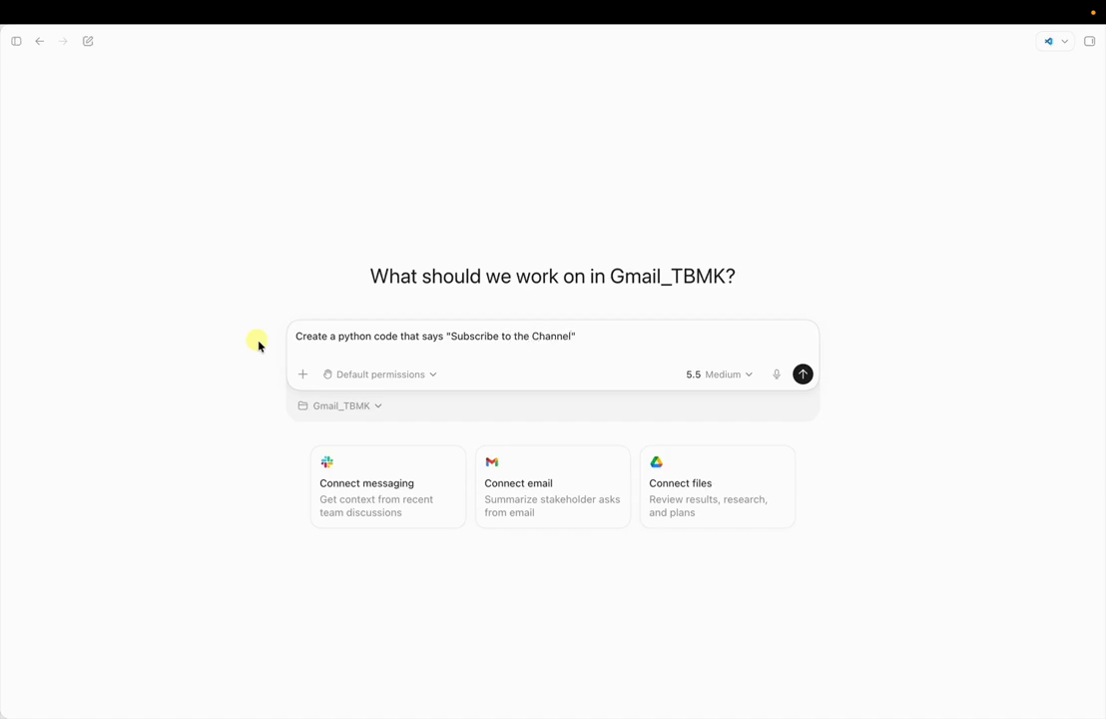
pyautogui.write(' ... TBMK')
pyautogui.write(' and Add it tio th')
pyautogui.write('e ')
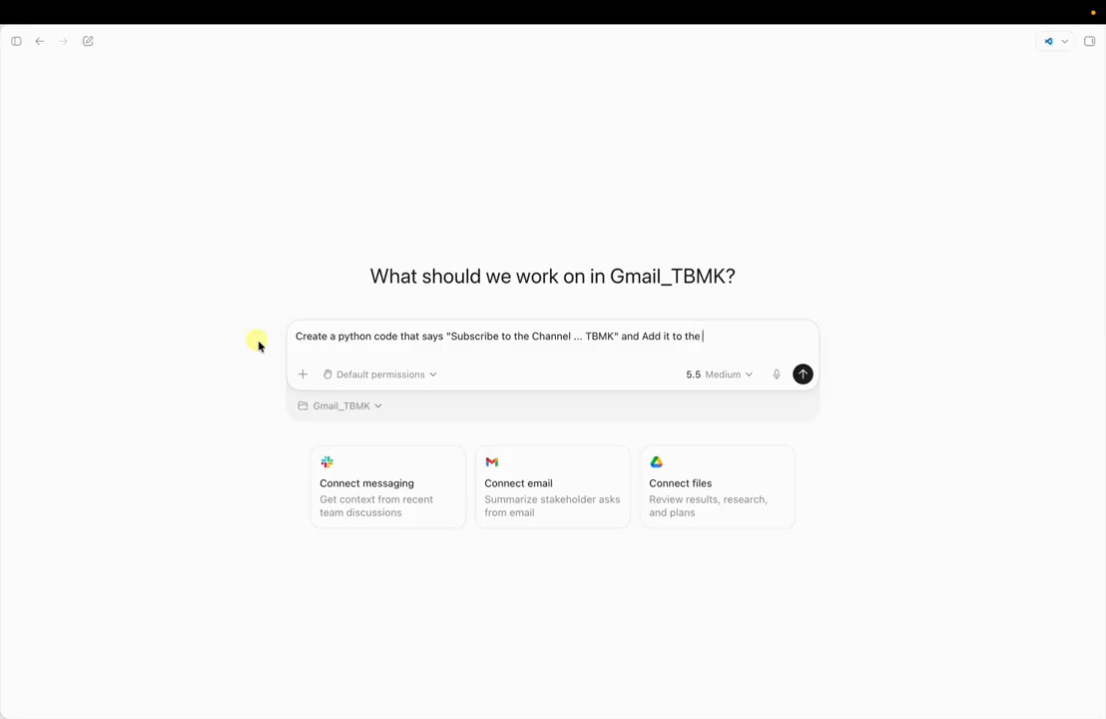
pyautogui.write('git hub reopo')
pyautogui.click(802, 374)
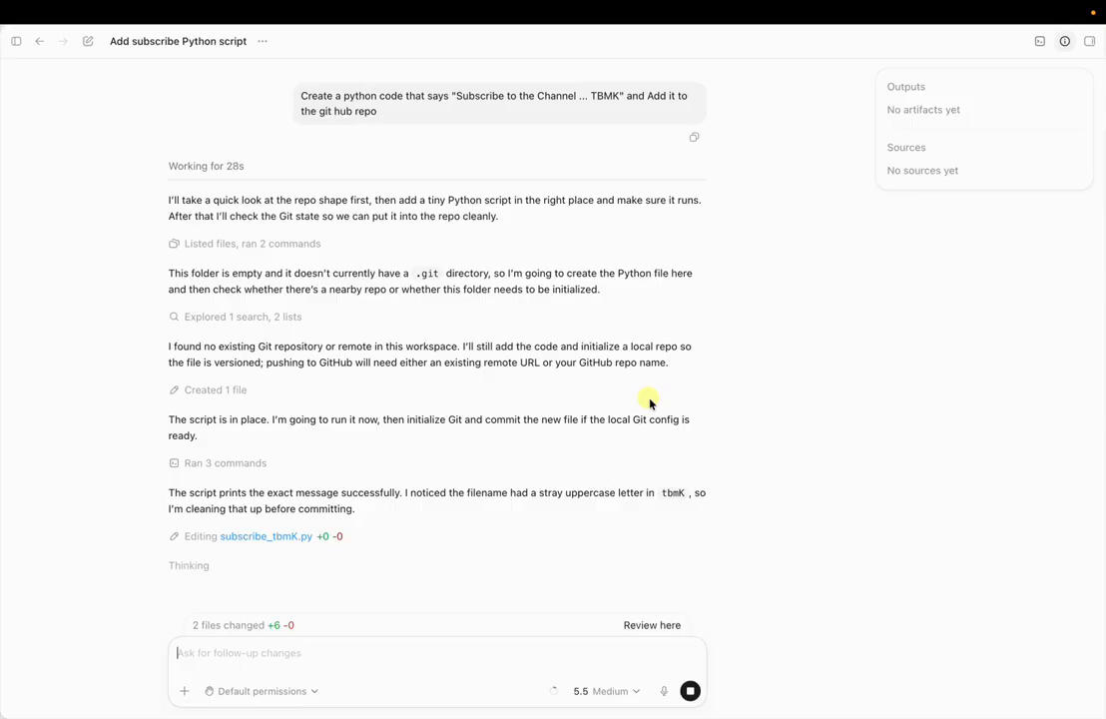
# Check the project's terminal and close it, and approve running git init in this folder
pyautogui.click(1039, 42)
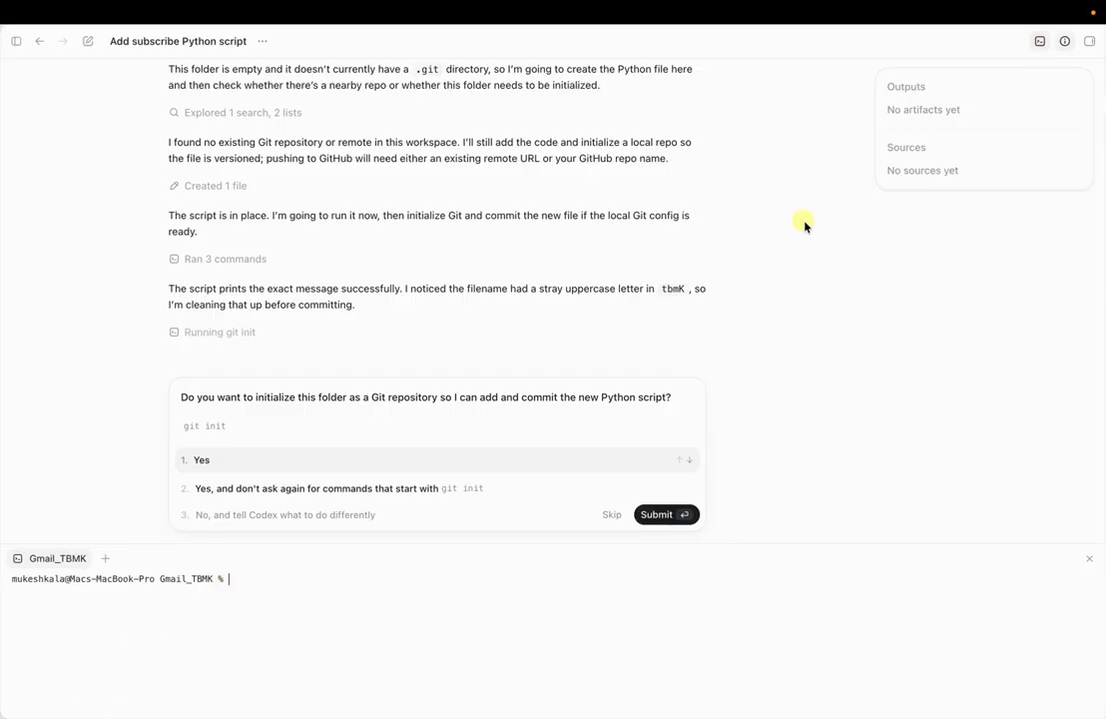
pyautogui.click(1040, 42)
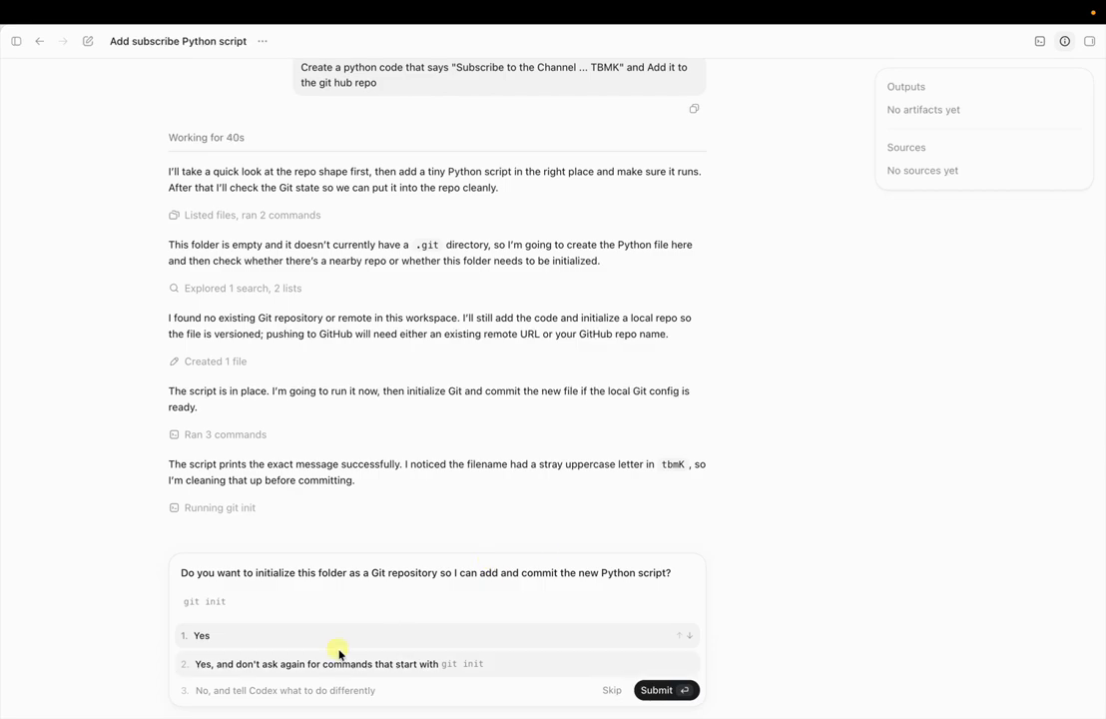
pyautogui.click(212, 637)
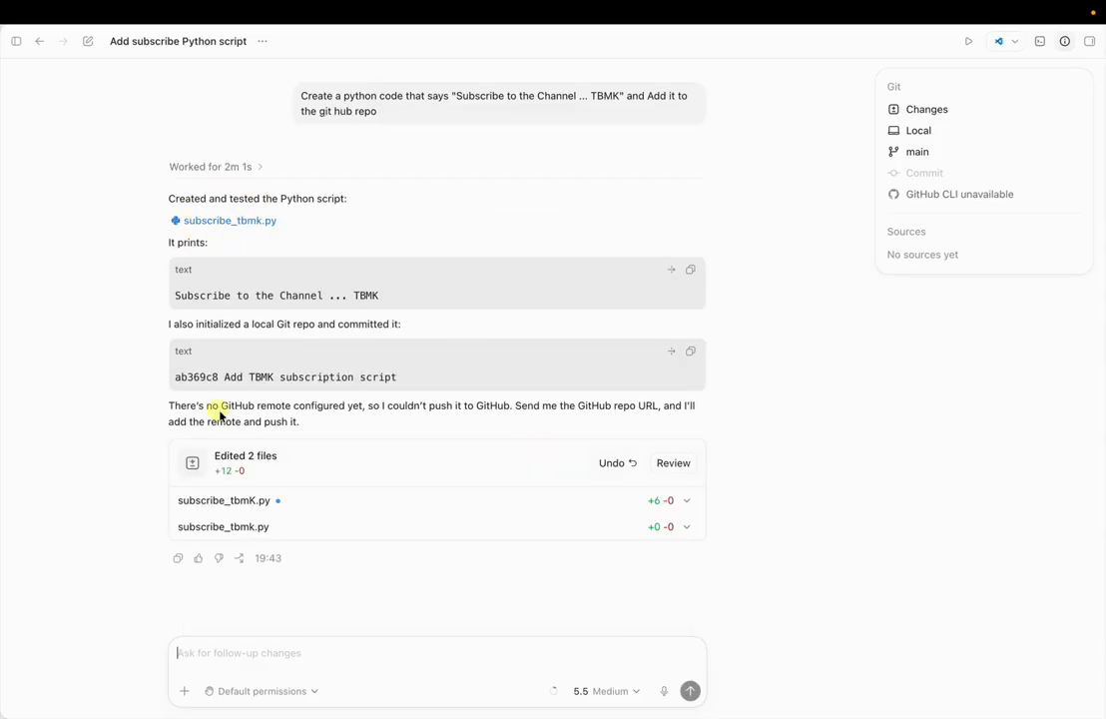
# Read the note about the GitHub remote, attach the GitHub plugin and send the follow-up "Add to my github"
pyautogui.moveTo(207, 406); pyautogui.dragTo(366, 409)
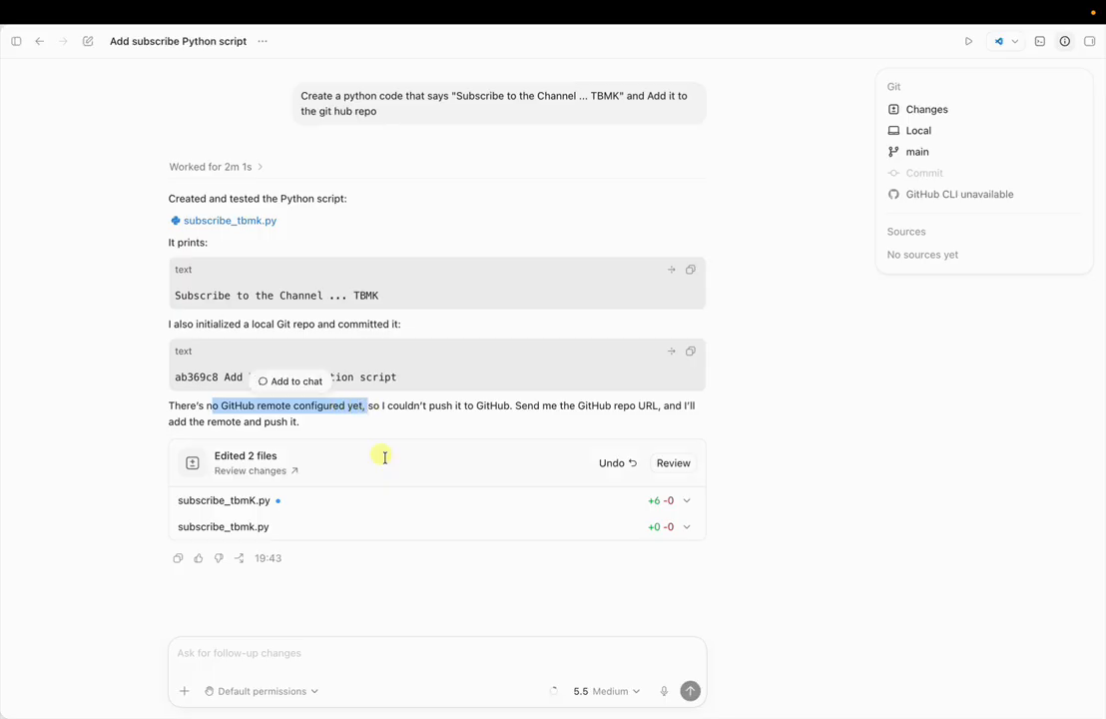
pyautogui.click(183, 691)
pyautogui.moveTo(221, 676)
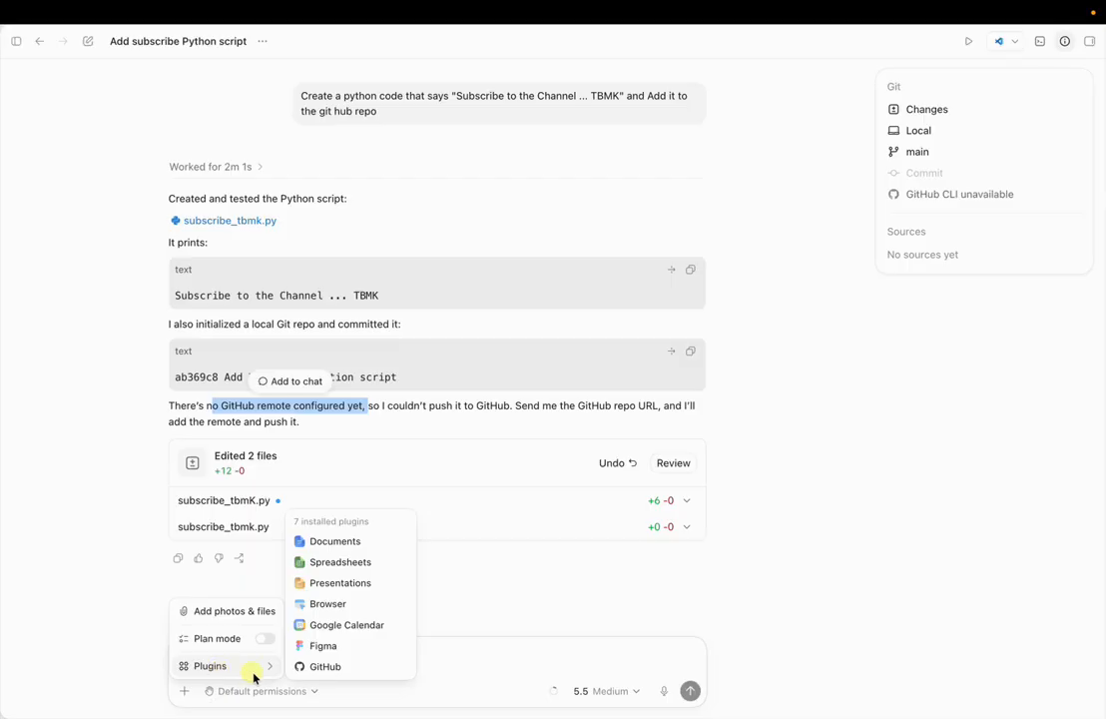
pyautogui.click(330, 667)
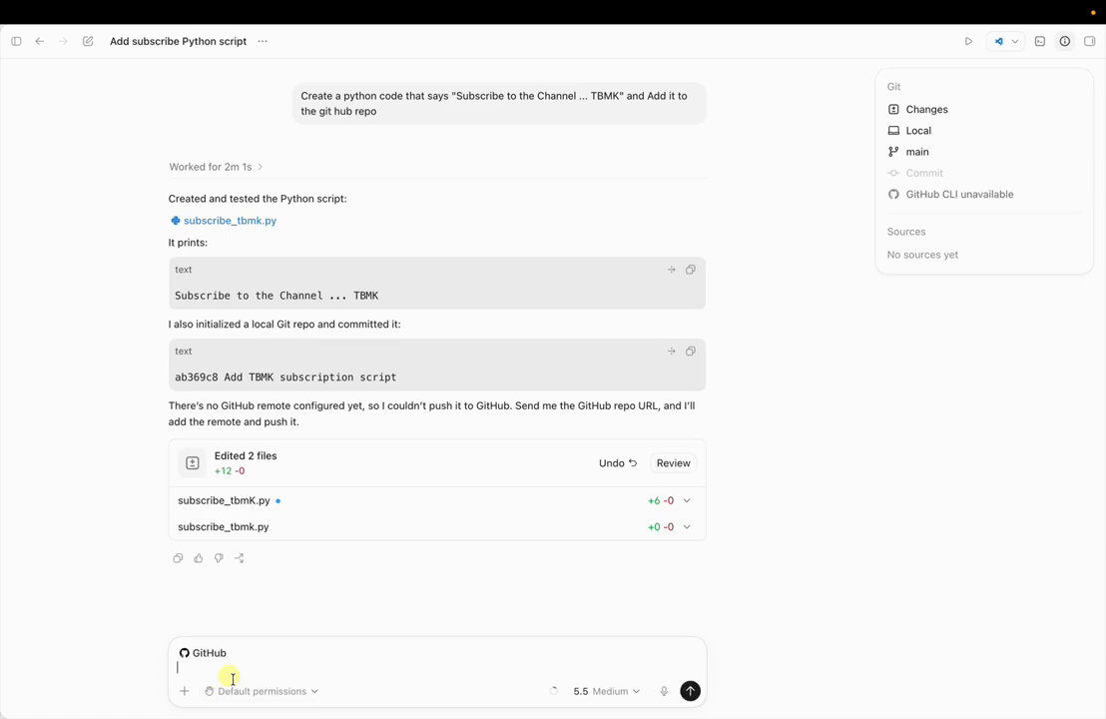
pyautogui.write('Add to my gitg')
pyautogui.write('hub')
pyautogui.press('Return')
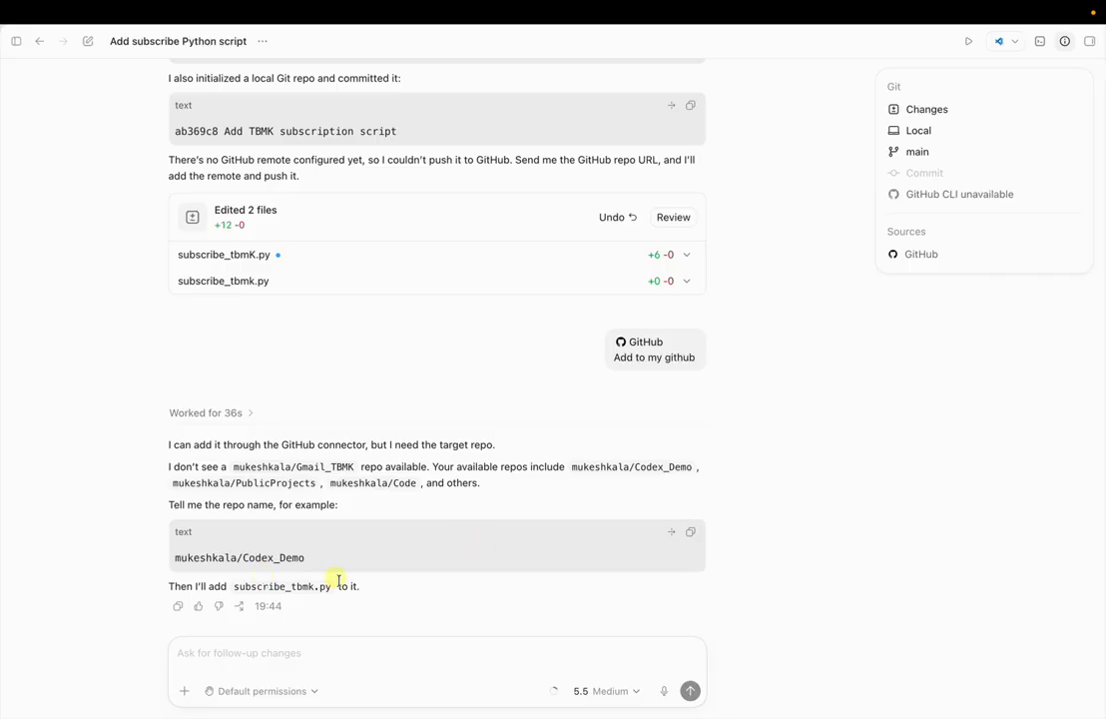
# Copy the suggested Codex_Demo repository path from the reply, and ask Codex to add the py file to that repository
pyautogui.moveTo(305, 558); pyautogui.dragTo(176, 563)
pyautogui.hotkey('ctrl', 'c')
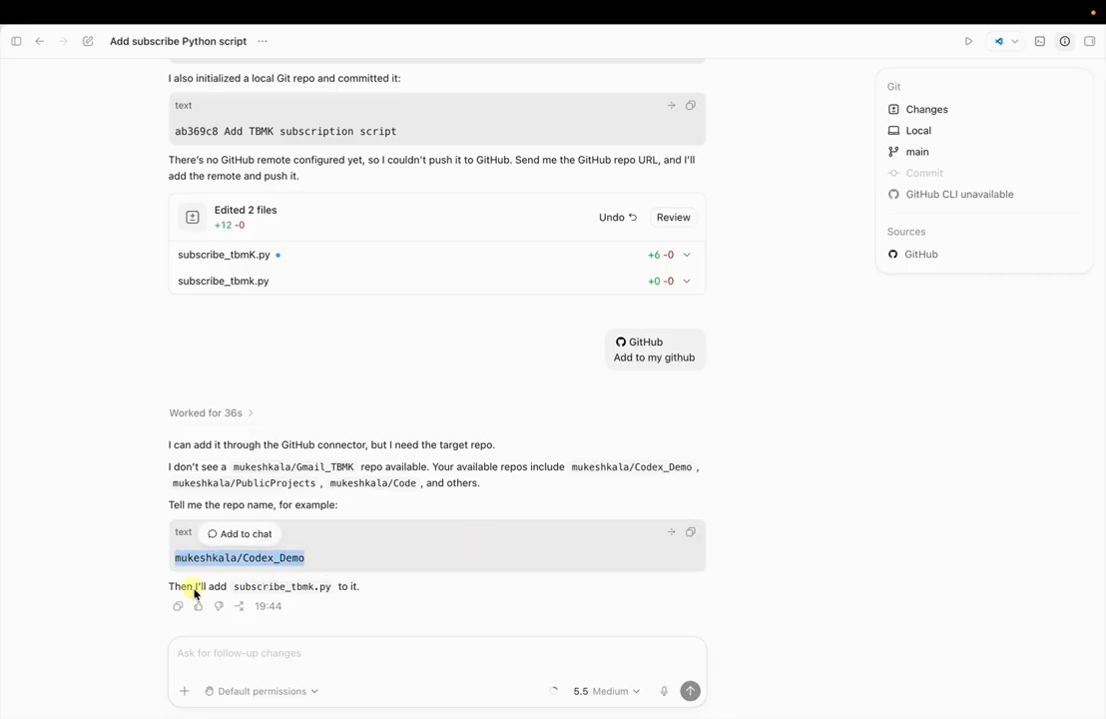
pyautogui.click(223, 657)
pyautogui.write('Add t')
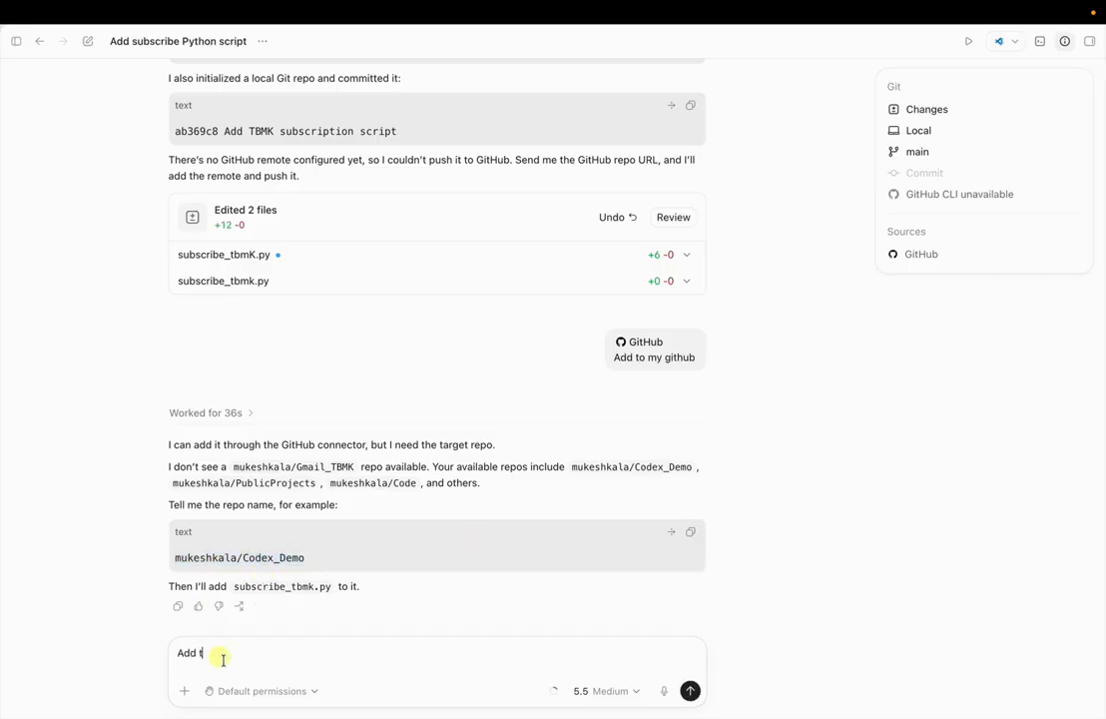
pyautogui.write('he py file to')
pyautogui.hotkey('ctrl', 'v')
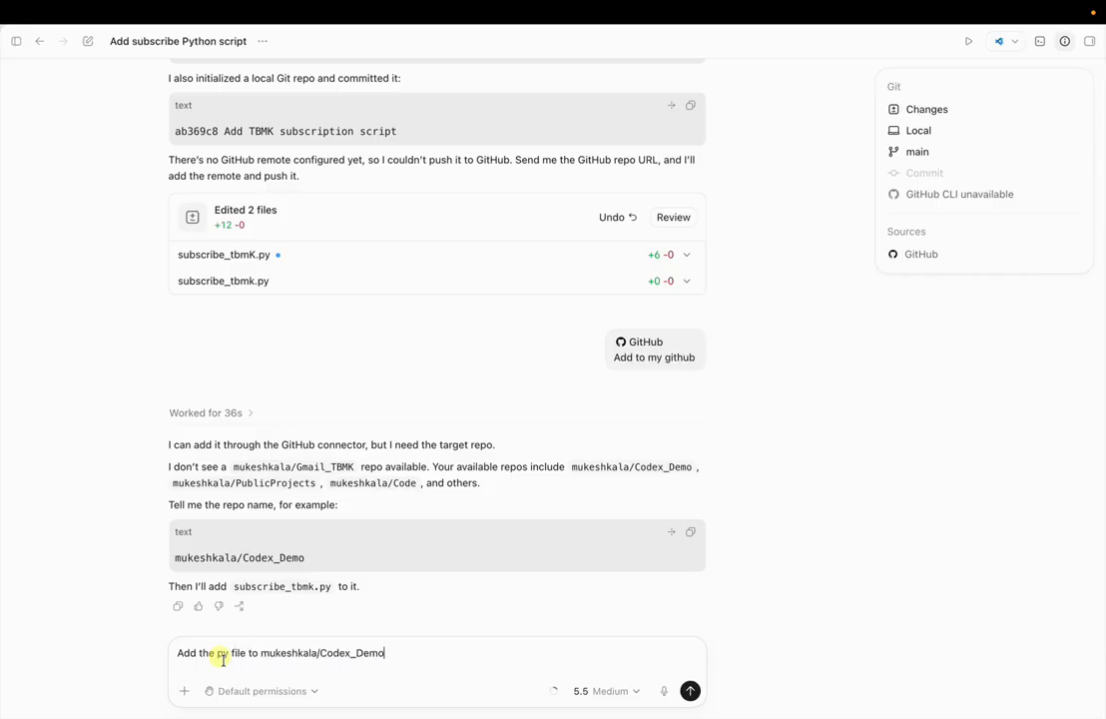
pyautogui.press('Return')
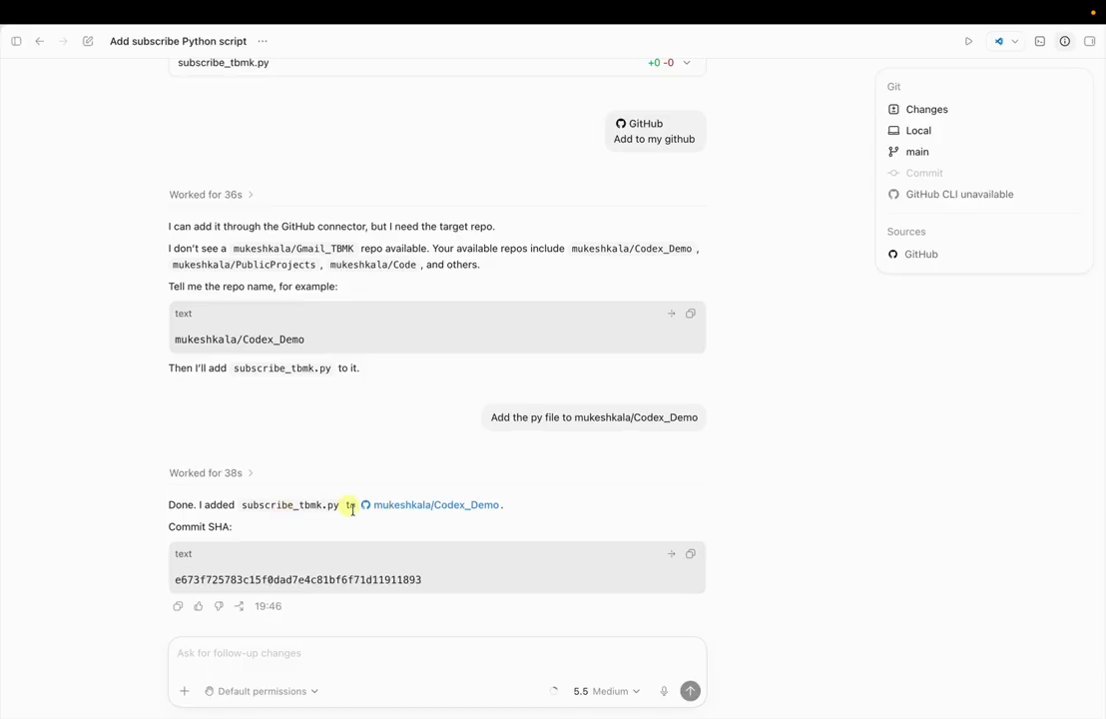
# Open the Codex_Demo repository on GitHub in Edge, and examine the code of subscribe_tbmk.py
pyautogui.click(449, 506)
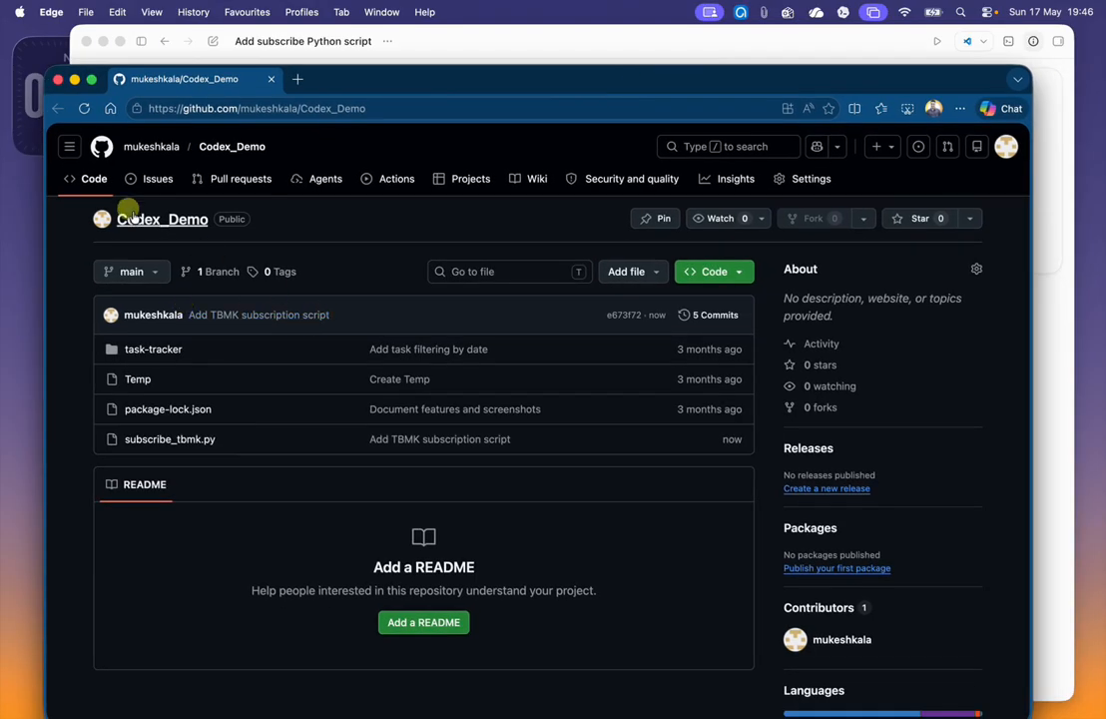
pyautogui.click(174, 442)
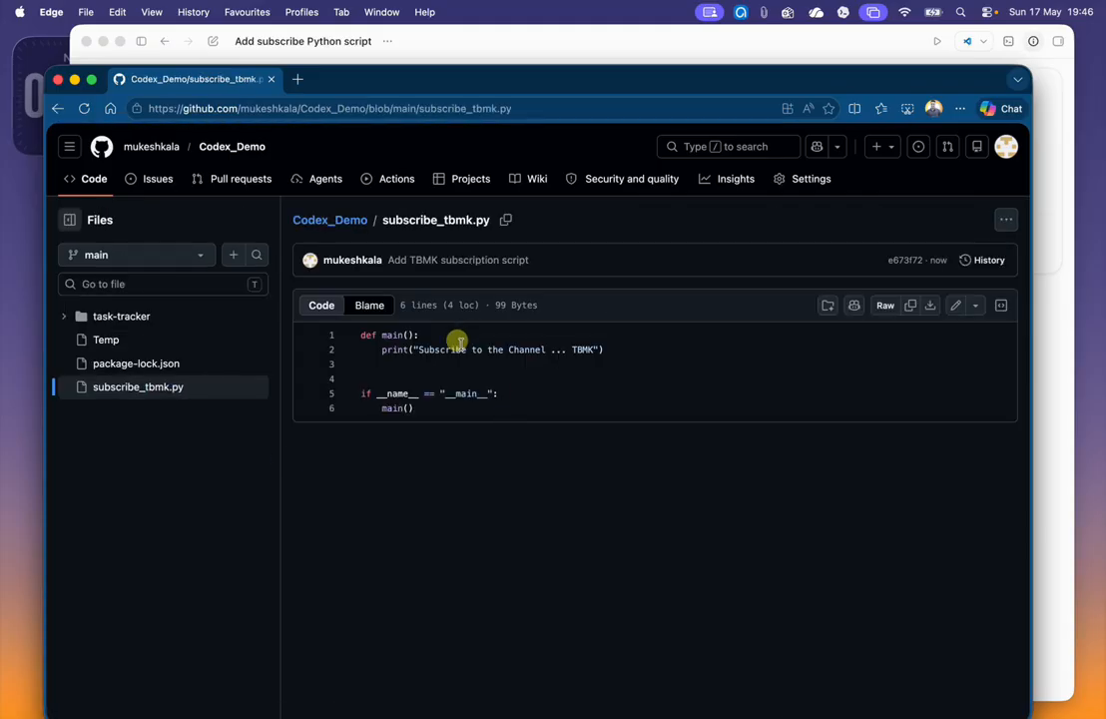
# Check the print statement in subscribe_tbmk.py on GitHub, and minimize the browser to return to Codex
pyautogui.moveTo(436, 349); pyautogui.dragTo(602, 349)
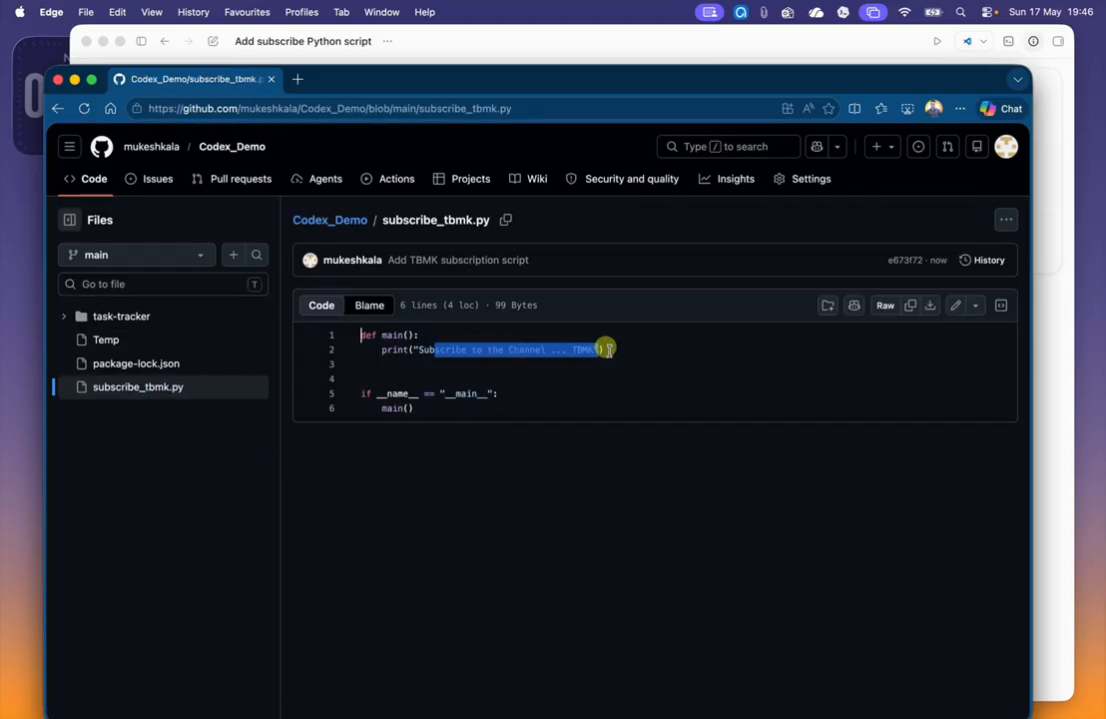
pyautogui.click(592, 461)
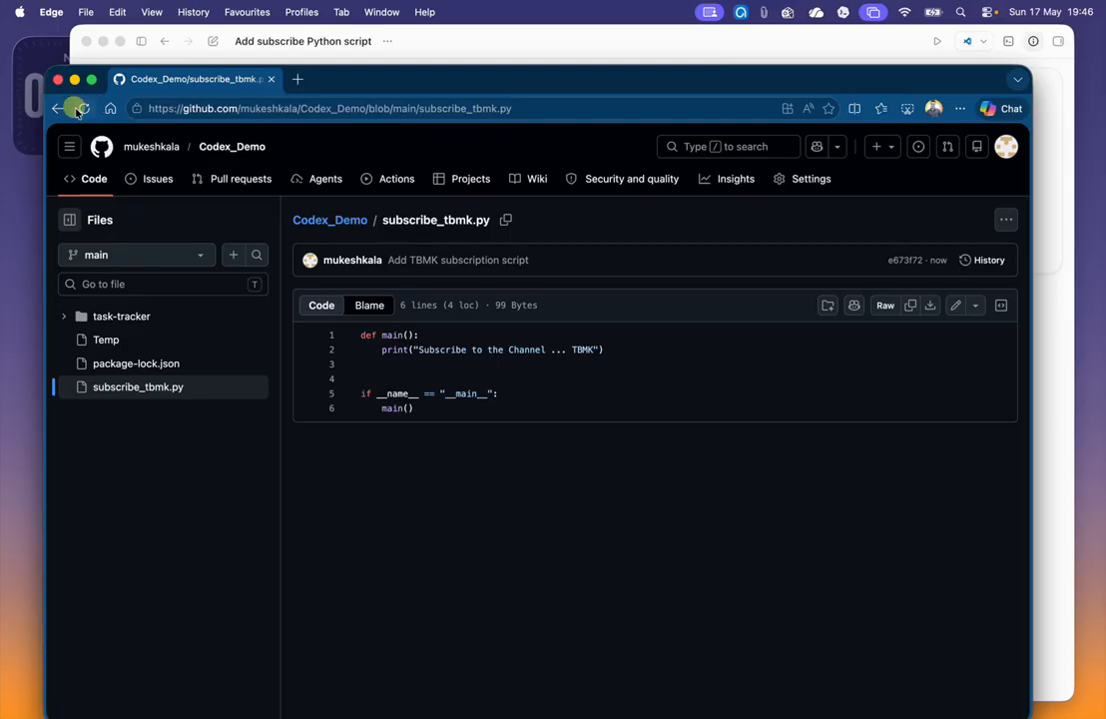
pyautogui.click(74, 79)
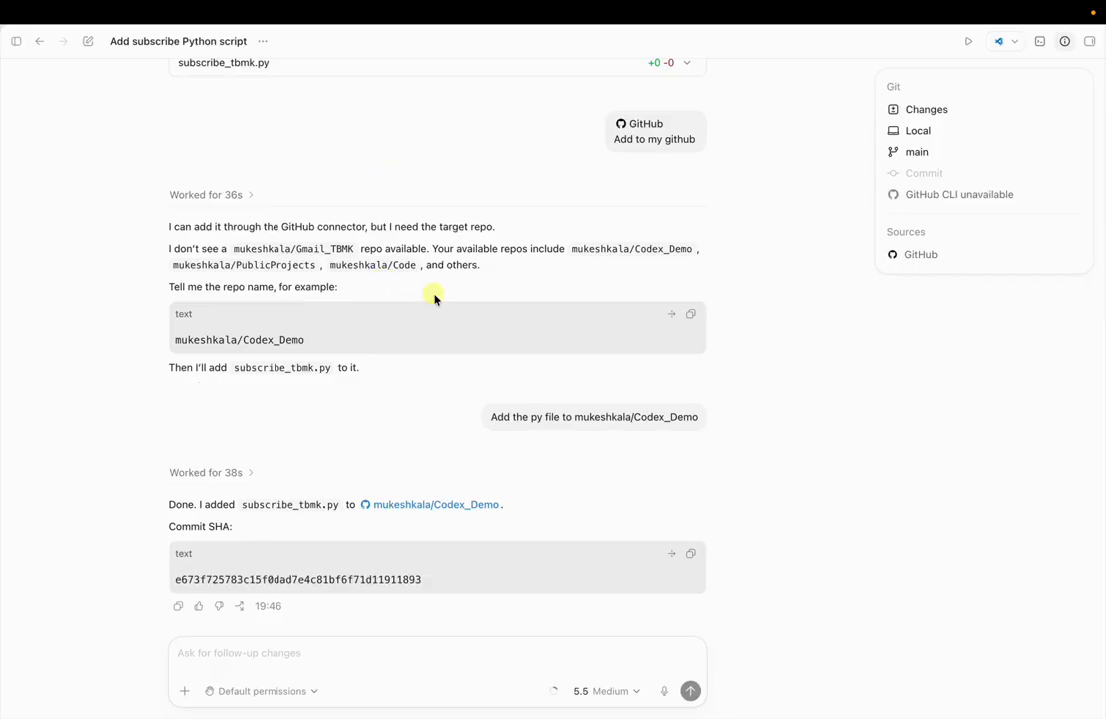
# Show the sidebar and open the plugins catalog, view the Gmail plugin's installation details from its featured prompt, and dismiss them without installing
pyautogui.click(15, 42)
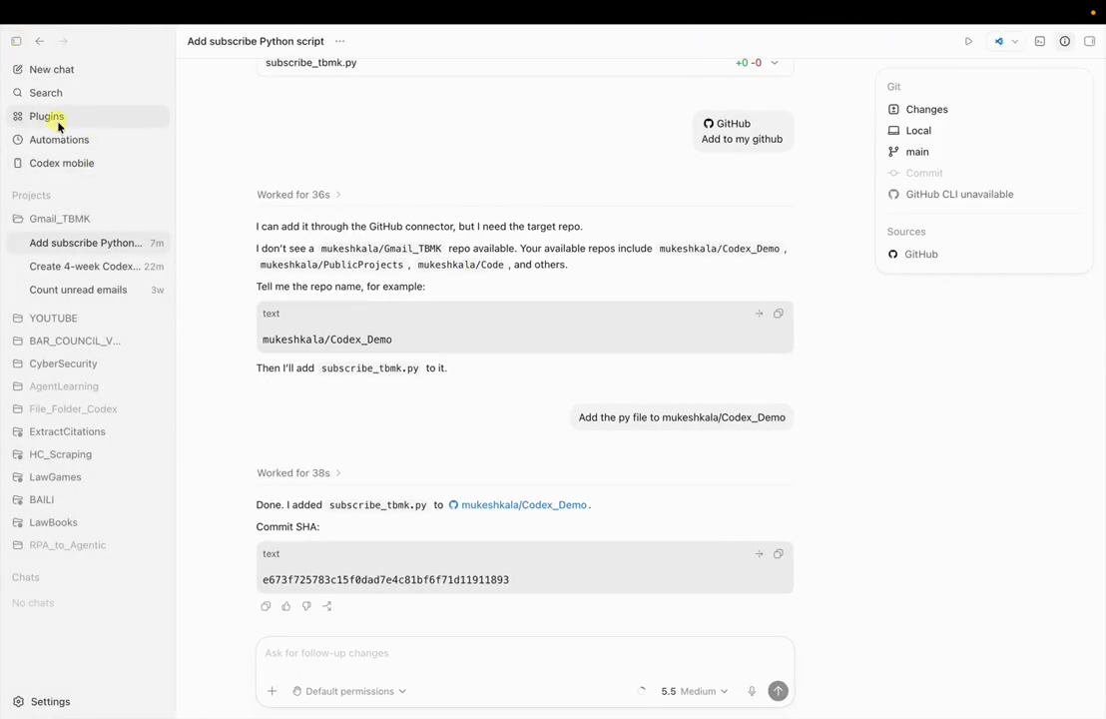
pyautogui.click(50, 116)
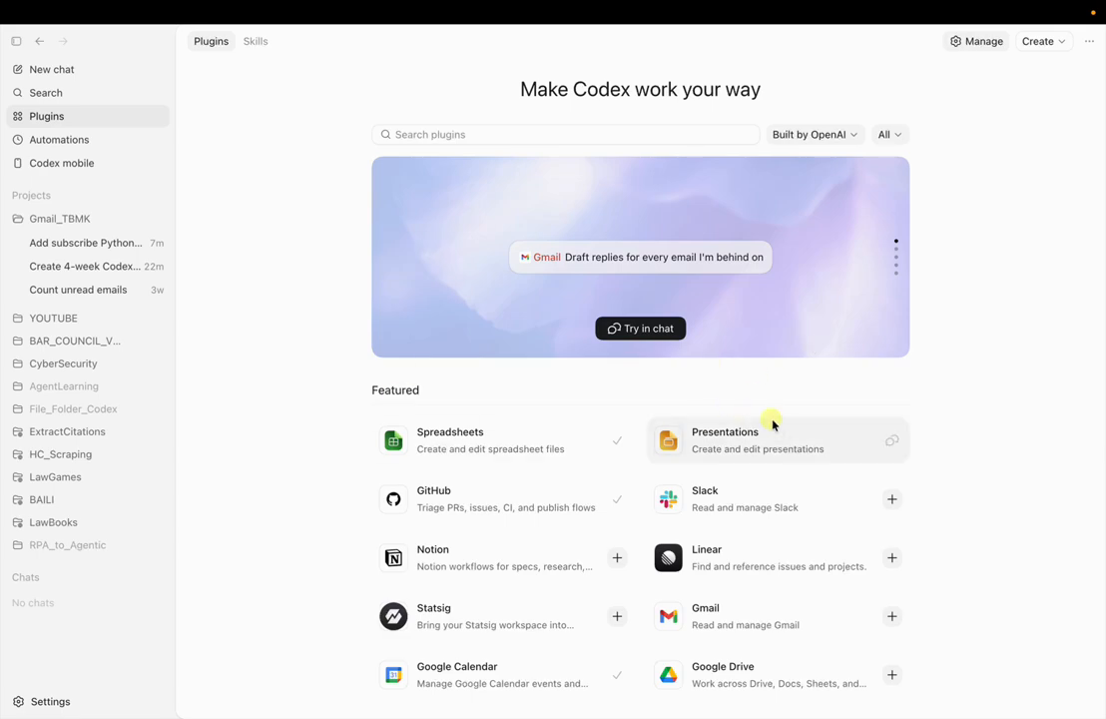
pyautogui.click(643, 339)
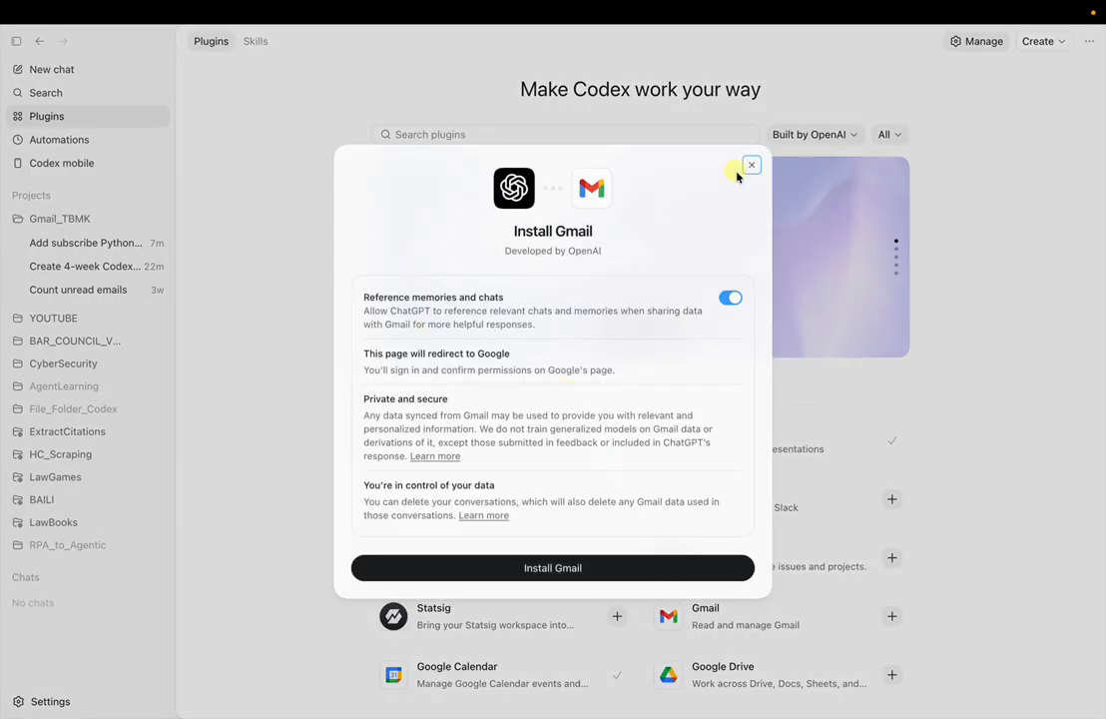
pyautogui.click(750, 165)
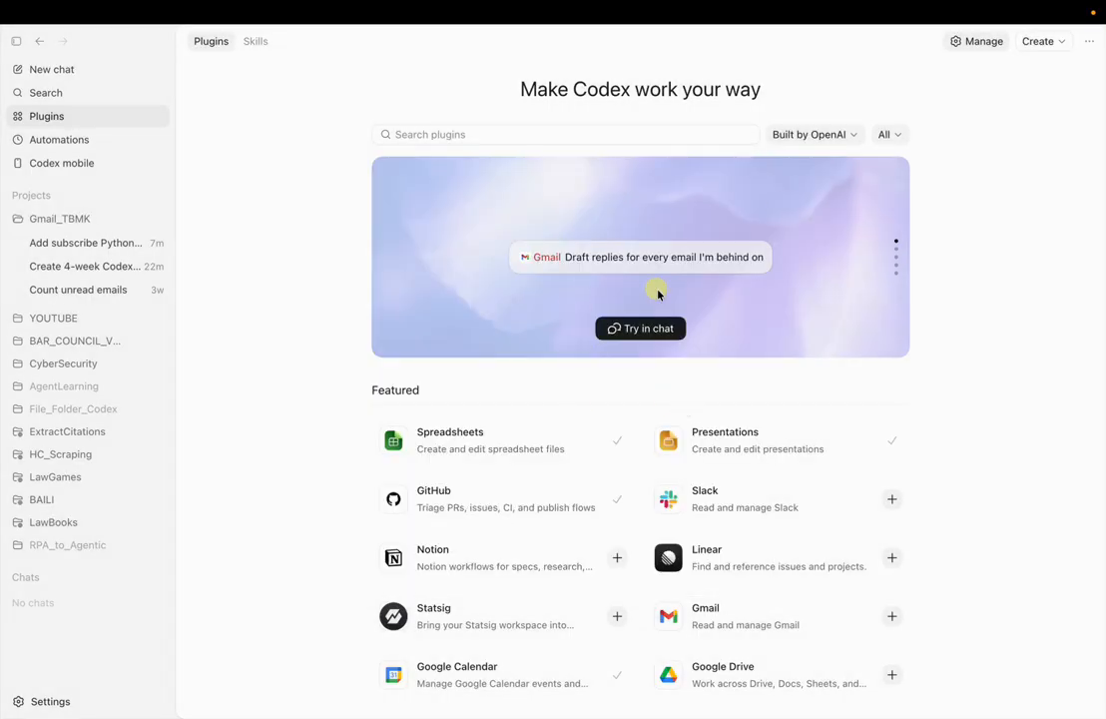
# Browse the plugins catalog through its featured, productivity and research listings, and hide the sidebar
pyautogui.scroll(-1, 725, 337)
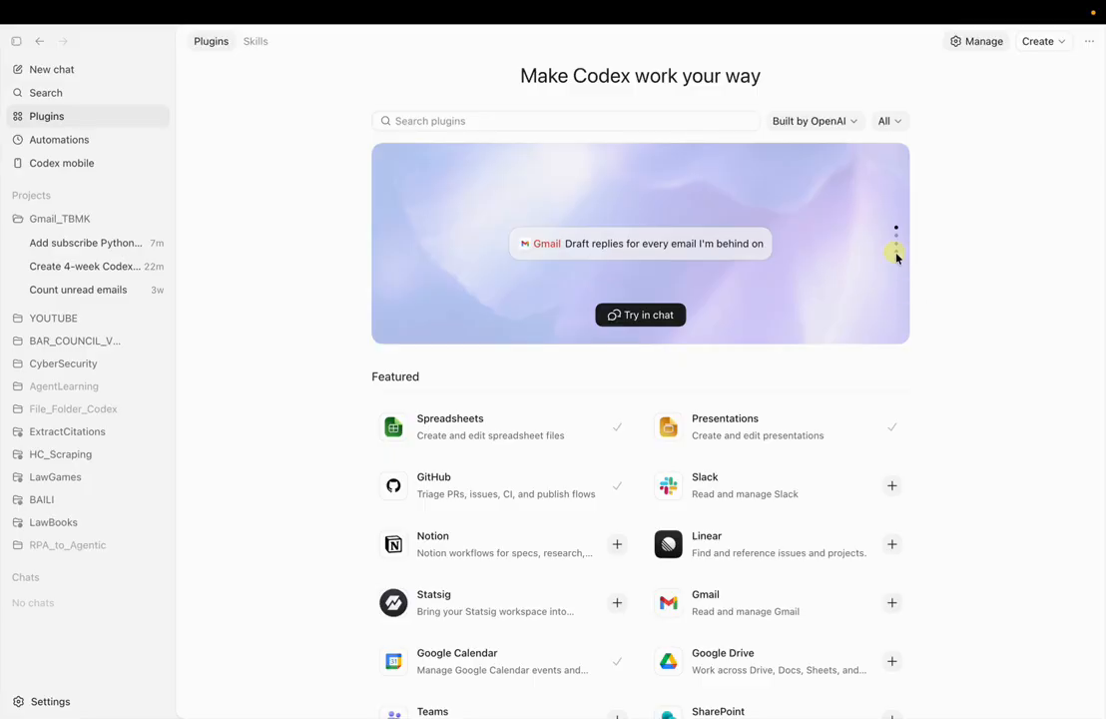
pyautogui.scroll(-20, 771, 284)
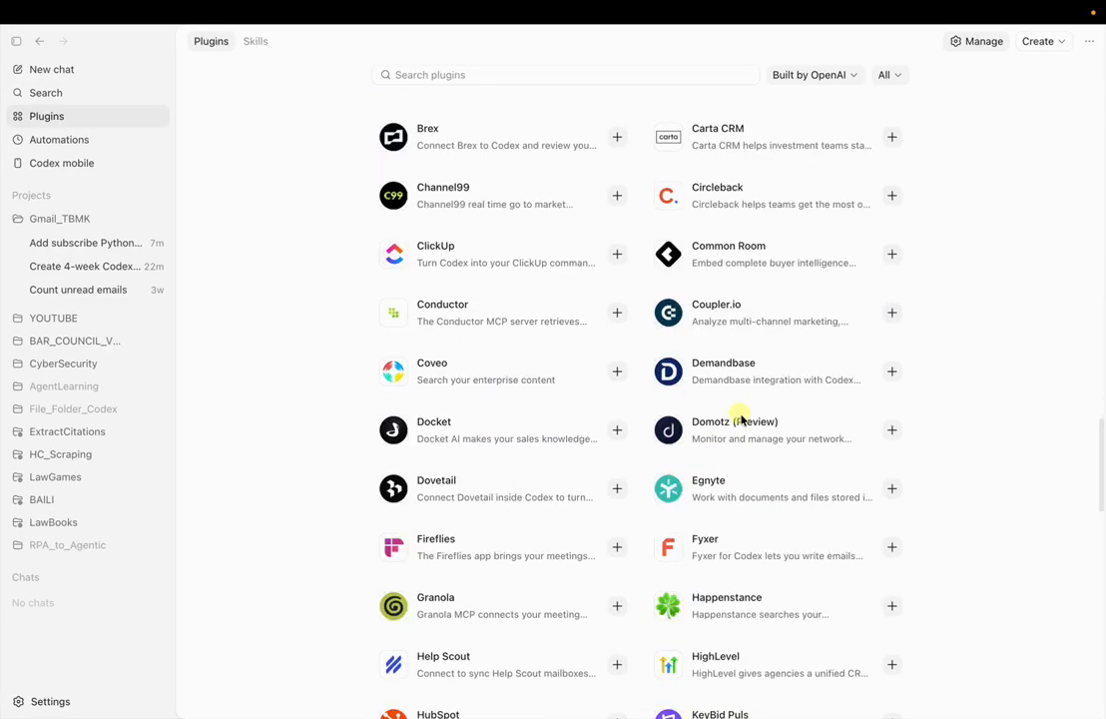
pyautogui.scroll(-10, 737, 421)
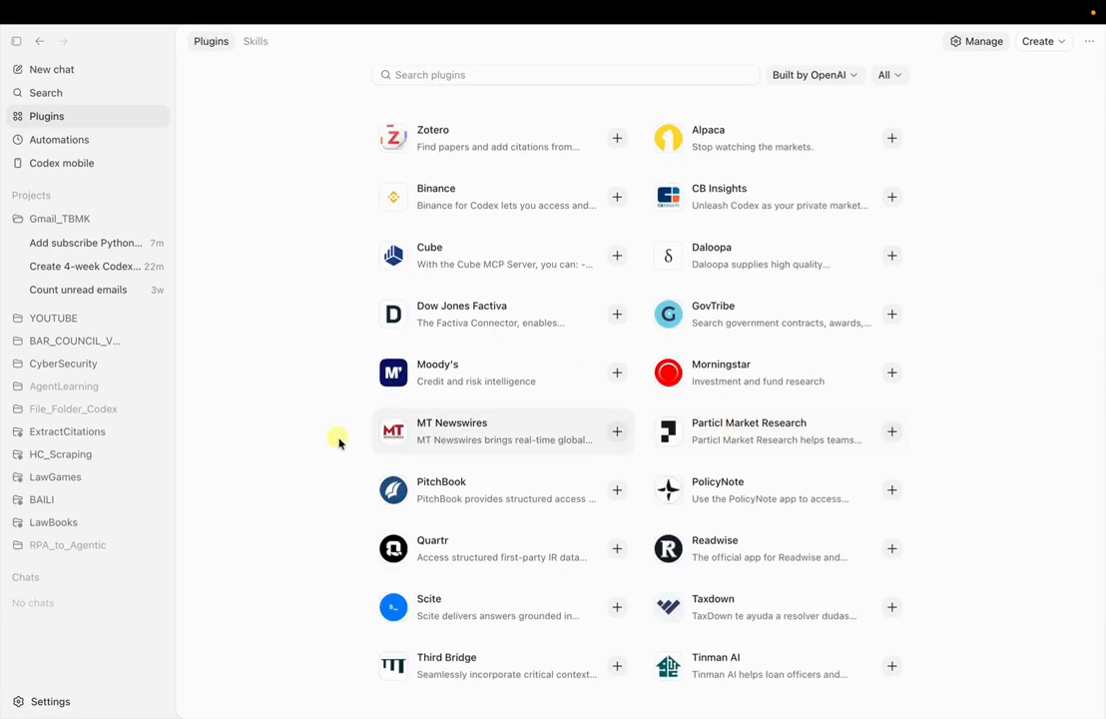
pyautogui.scroll(15, 278, 436)
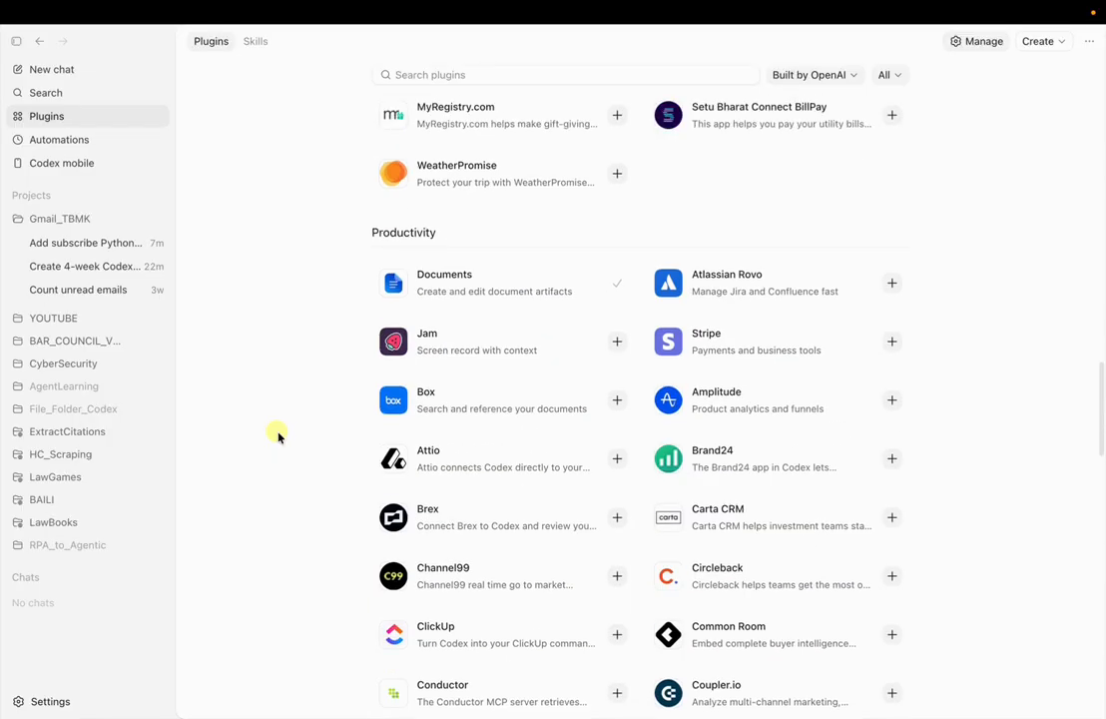
pyautogui.click(16, 41)
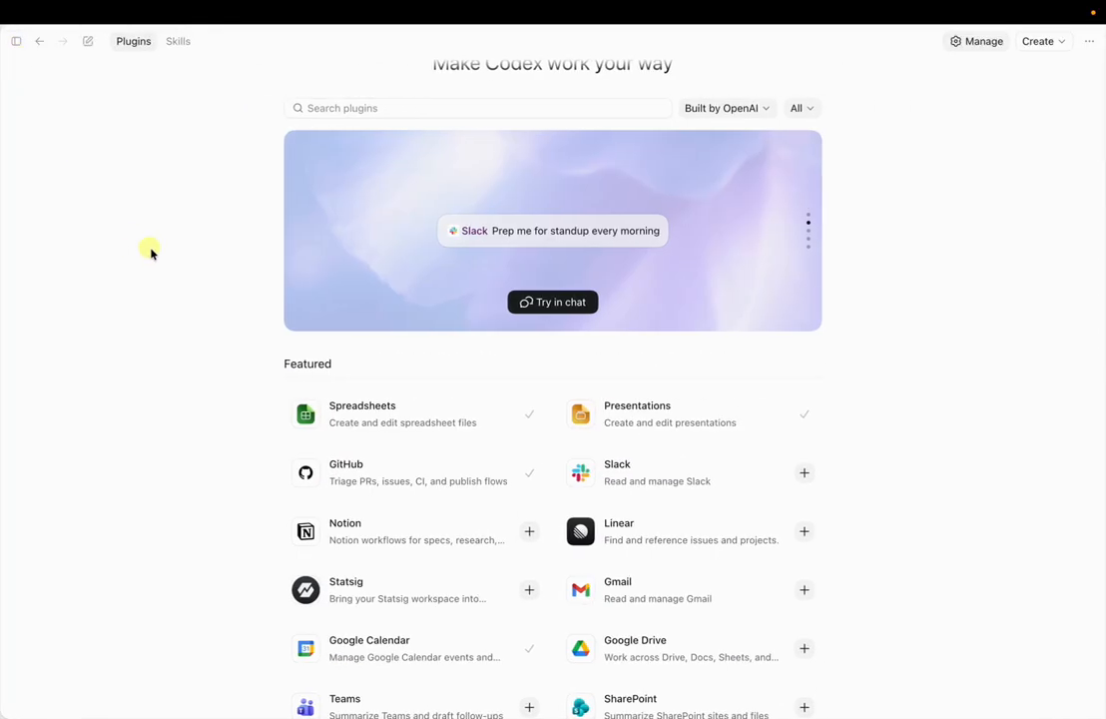
pyautogui.scroll(1, 151, 251)
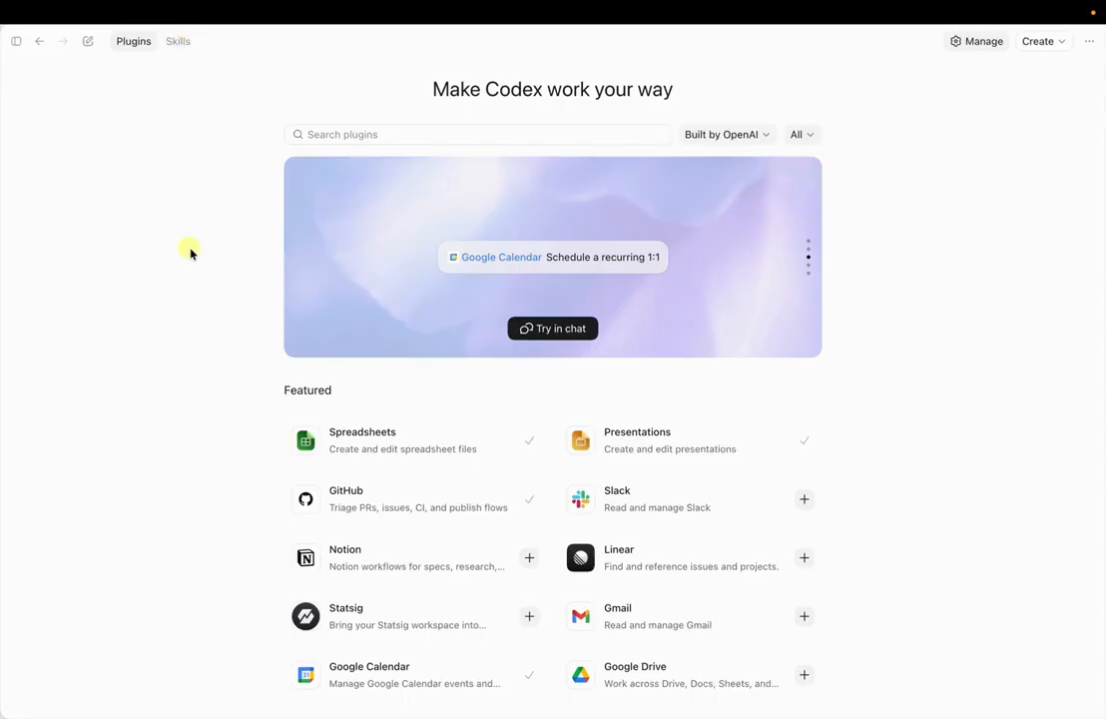